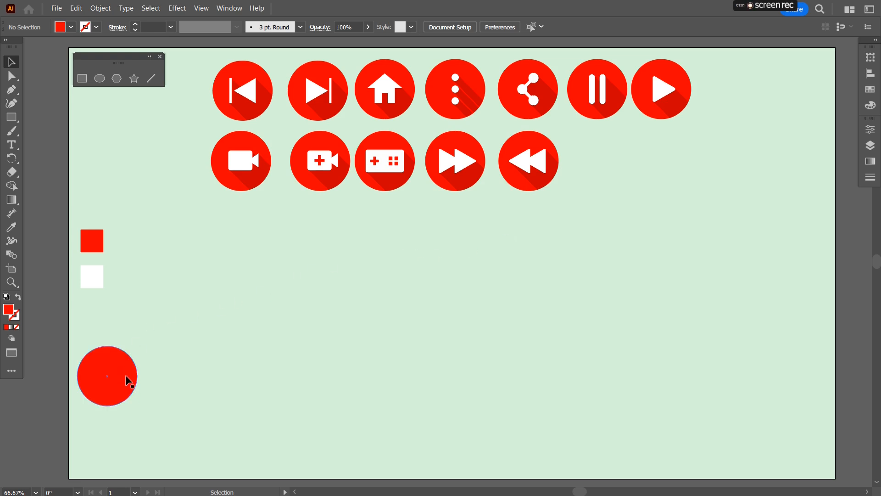
Step: Duplicate the red circle and place the copy beside the original
drag(127, 377, 378, 294)
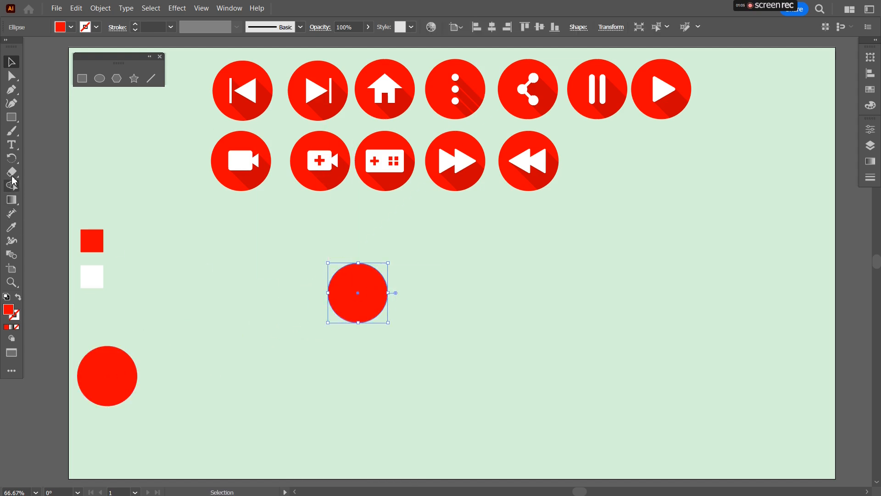
Step: Draw a red rectangle to the right of the copied circle and shorten its height slightly
click(82, 79)
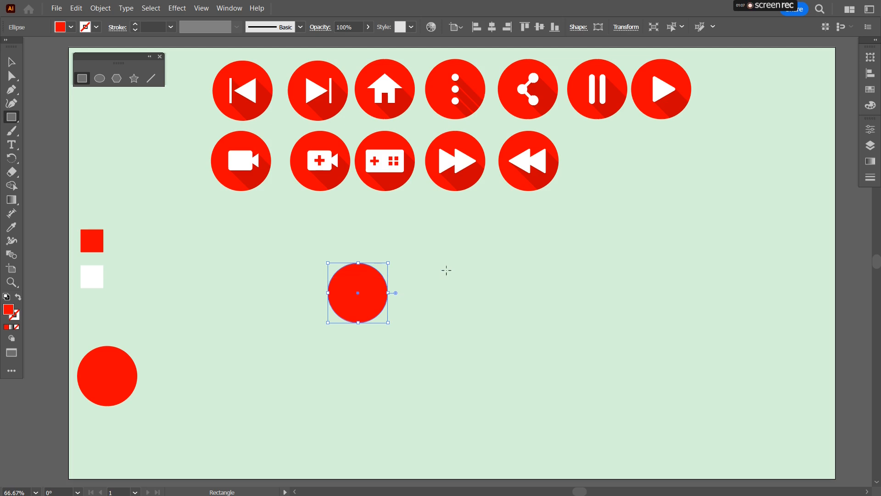
drag(446, 270, 541, 299)
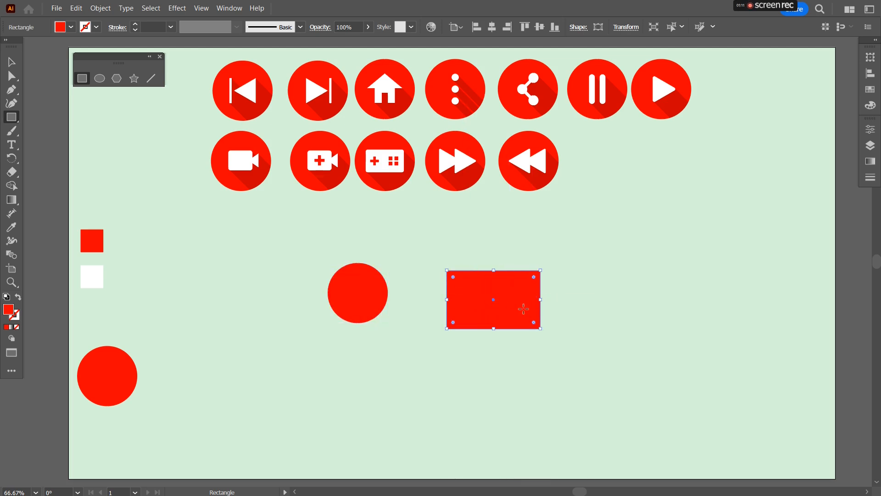
drag(493, 328, 493, 319)
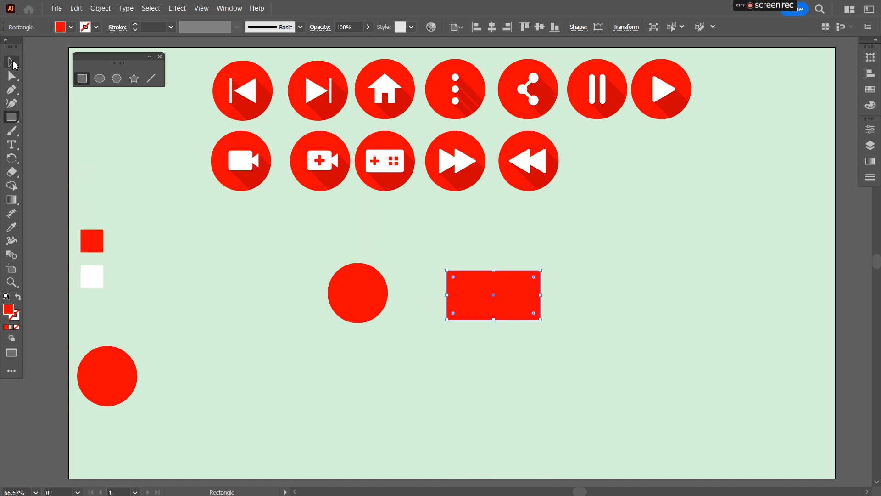
click(13, 62)
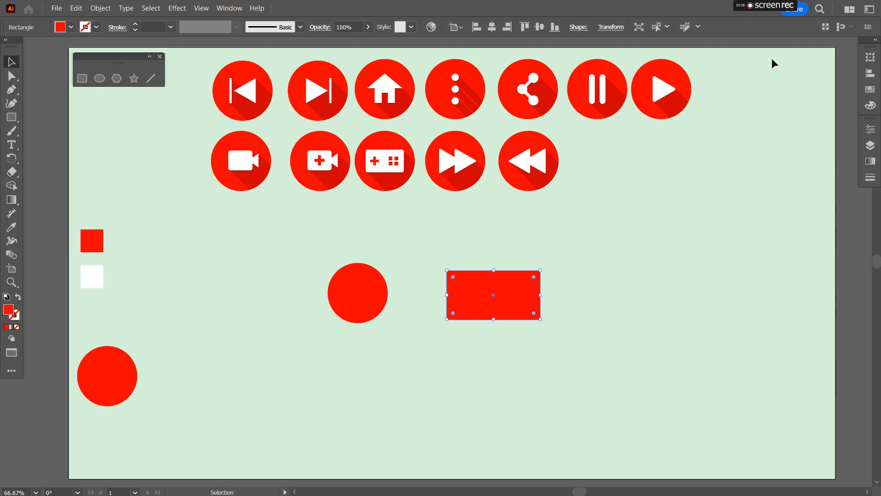
Step: Fill the rectangle with white by sampling the white swatch square with the Eyedropper
click(11, 227)
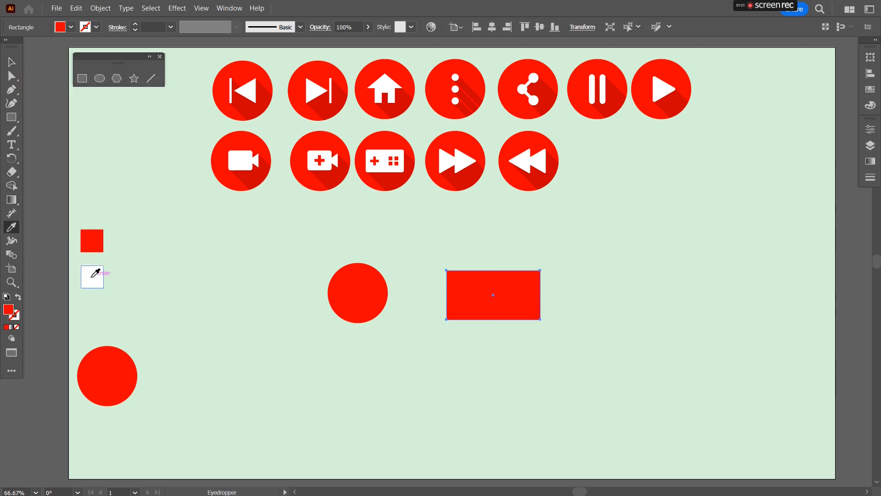
click(91, 276)
click(12, 62)
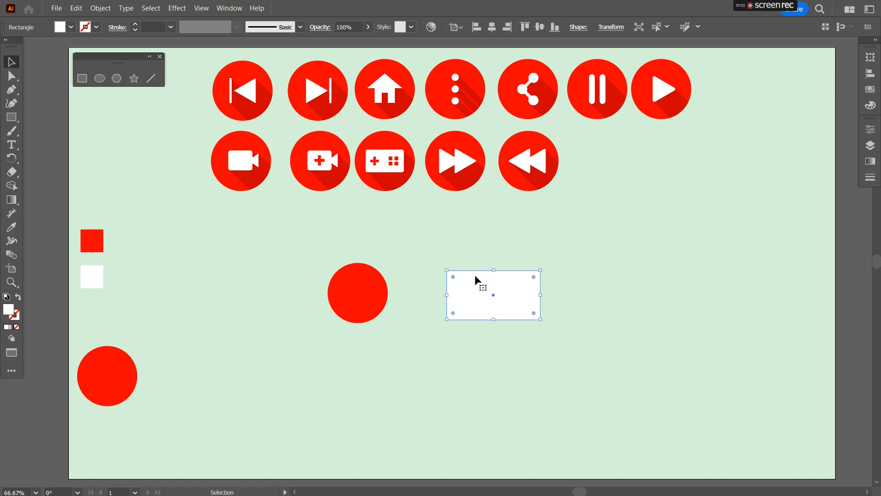
Step: Round the white rectangle's corners using its live corner widget
drag(452, 276, 414, 288)
scroll(468, 267, up, 3)
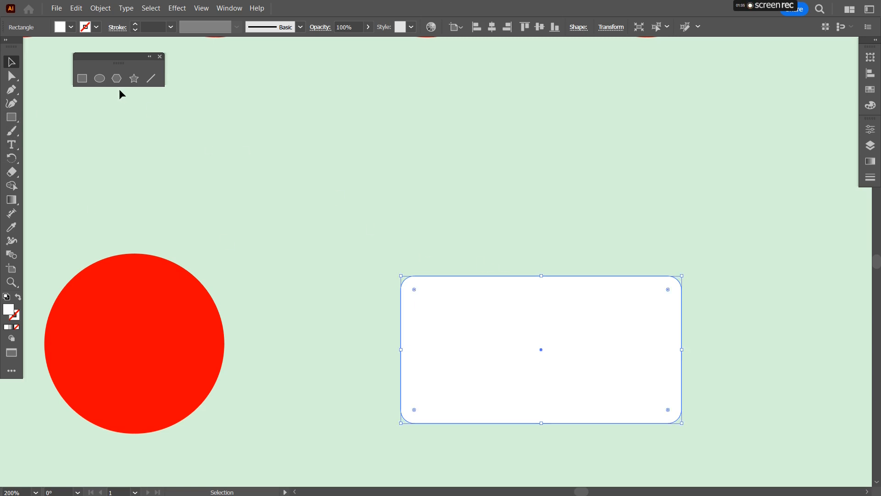
Step: Draw a small rectangle above the white rectangle's upper-left corner as a folder tab
click(85, 79)
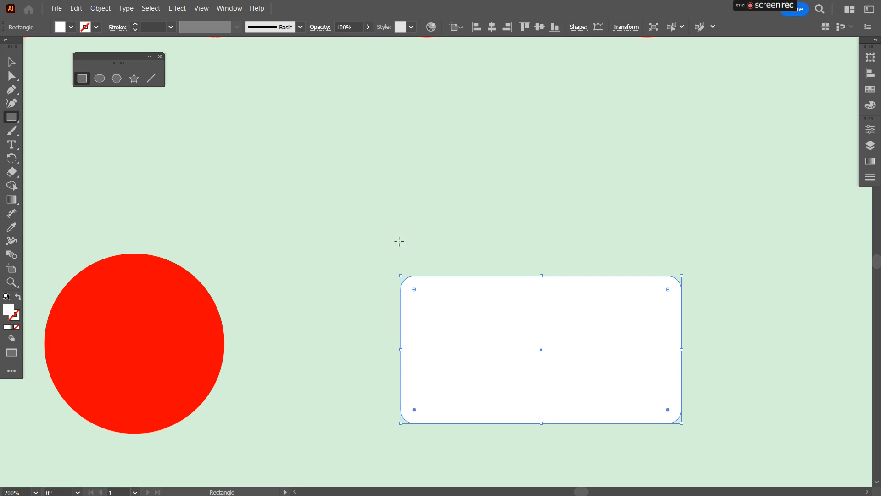
drag(400, 240, 485, 287)
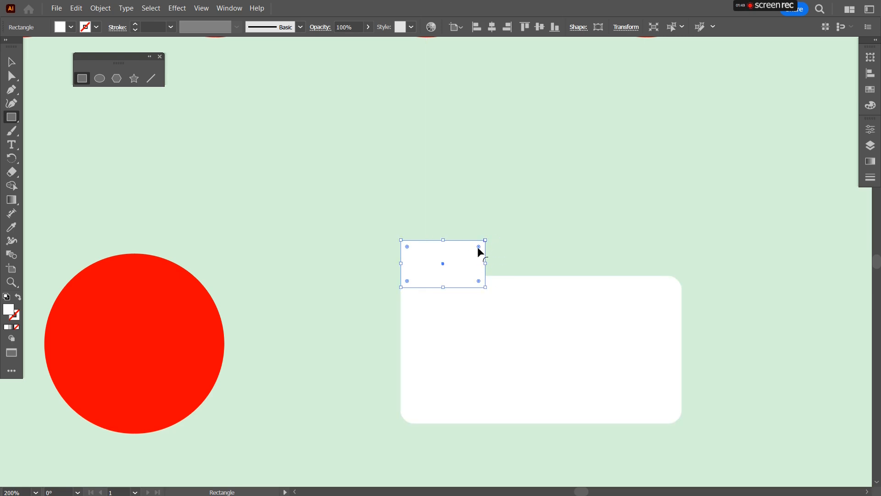
Step: Slant the tab's right side by moving its upper-right anchor point leftward
click(12, 77)
drag(465, 227, 501, 259)
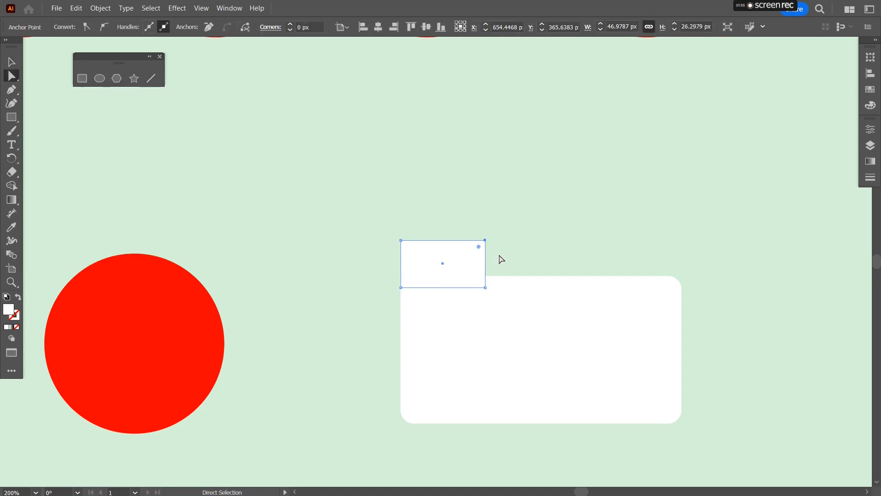
key(Left)
key(Left)
key(Left)
key(Left)
key(Left)
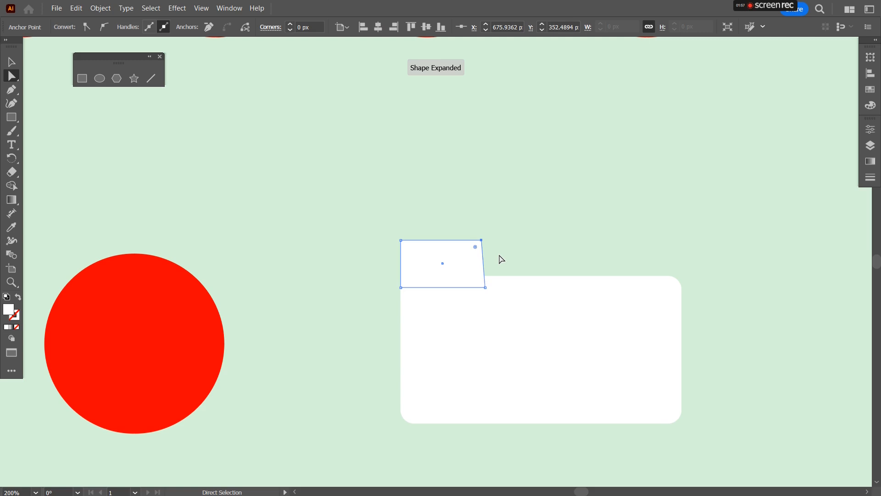
key(Left)
key(Left)
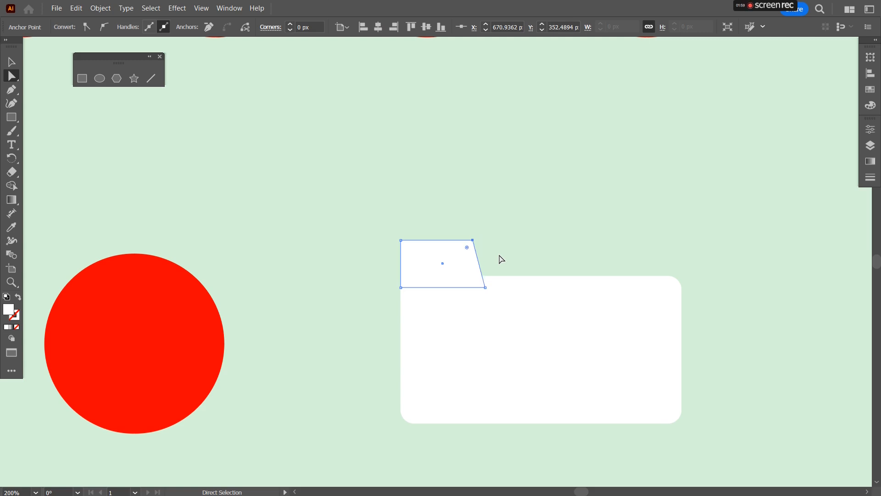
key(Left)
key(Left)
key(Left)
key(Left)
Step: Round the tab's corners using its live corner widget
click(338, 224)
click(423, 258)
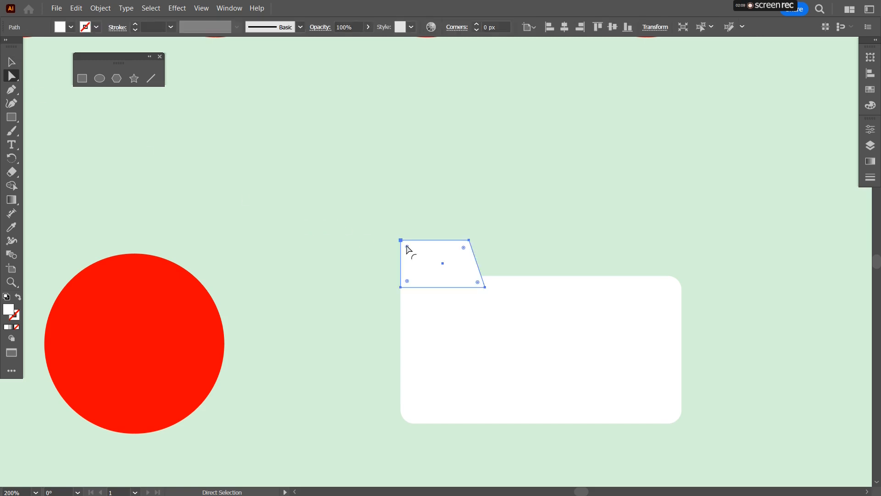
drag(407, 247, 409, 249)
click(390, 329)
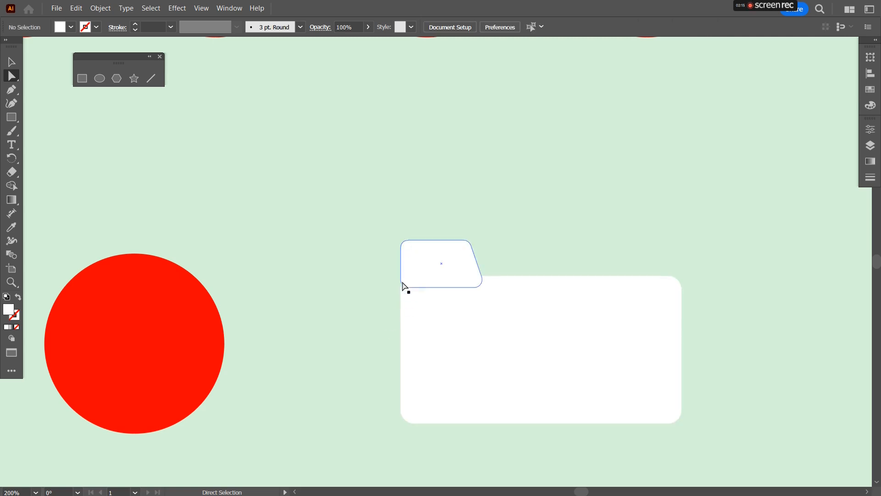
click(449, 287)
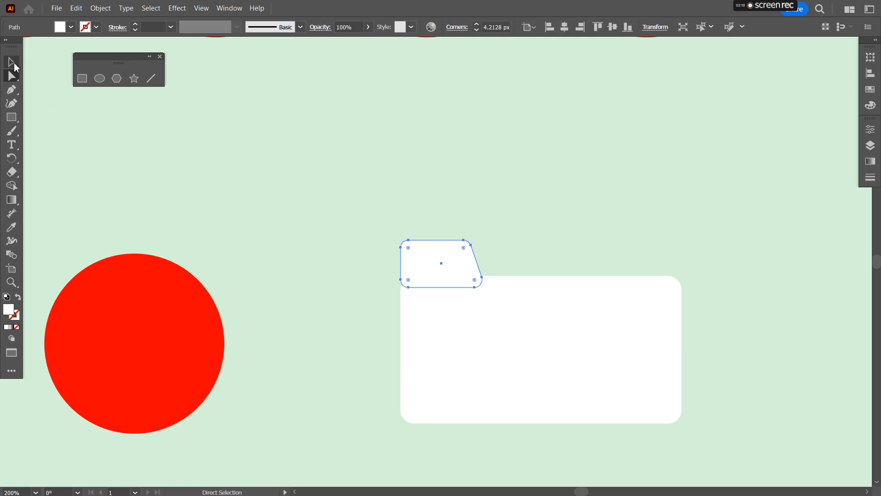
Step: Move the tab down to overlap the rectangle's top edge and widen it to the right
click(14, 64)
drag(441, 288, 442, 296)
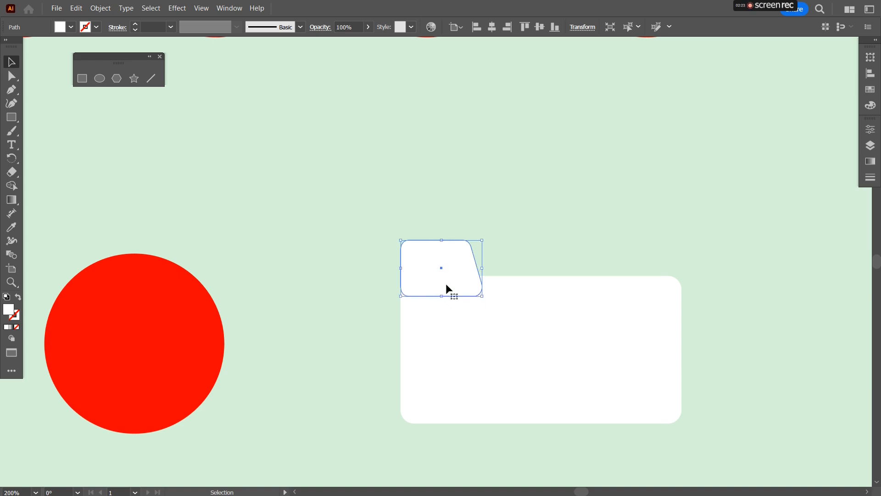
click(532, 238)
click(461, 257)
drag(482, 268, 506, 270)
drag(453, 240, 453, 249)
click(310, 194)
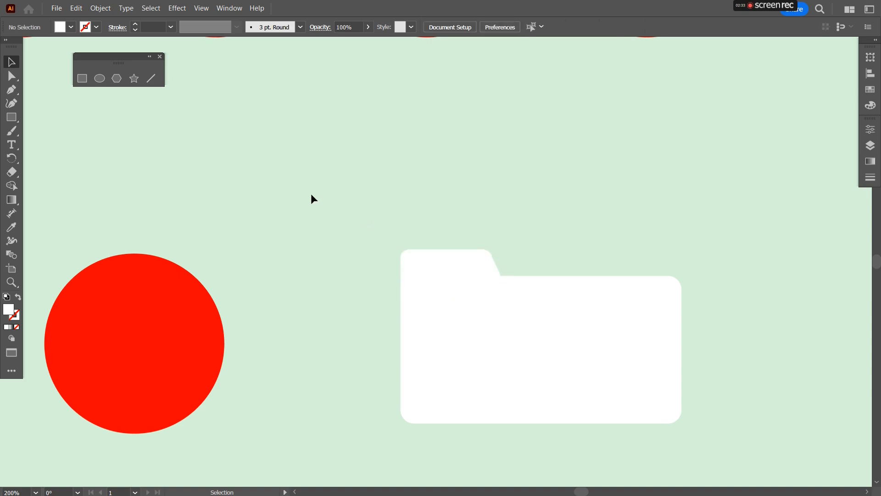
Step: Merge the tab and rectangle into a single folder shape with the Shape Builder tool
drag(338, 212, 686, 439)
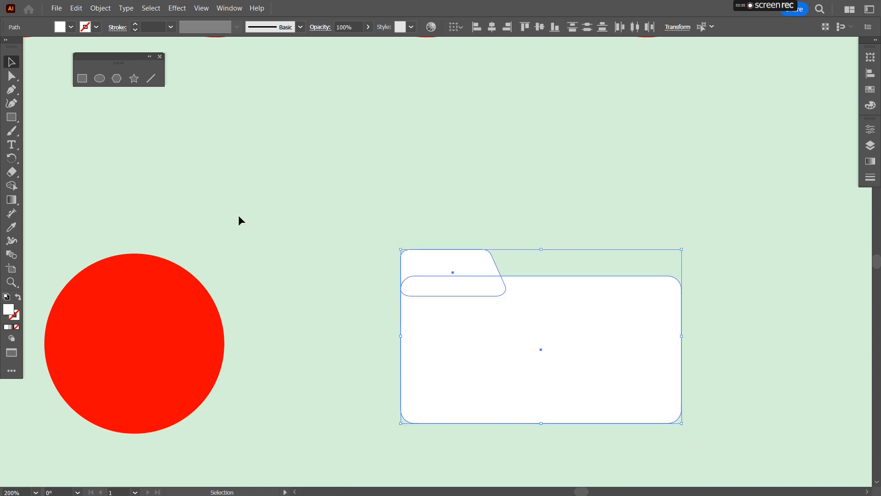
click(15, 188)
drag(492, 350, 453, 266)
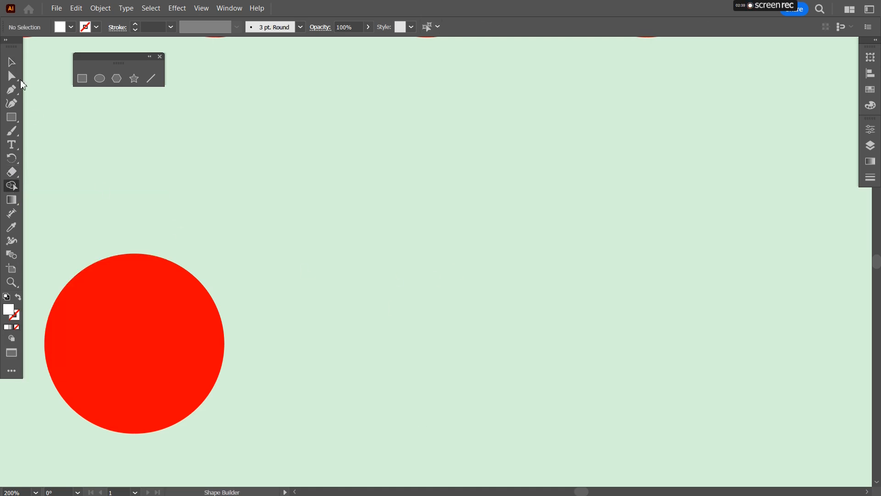
key(ctrl+z)
drag(493, 341, 449, 270)
click(11, 61)
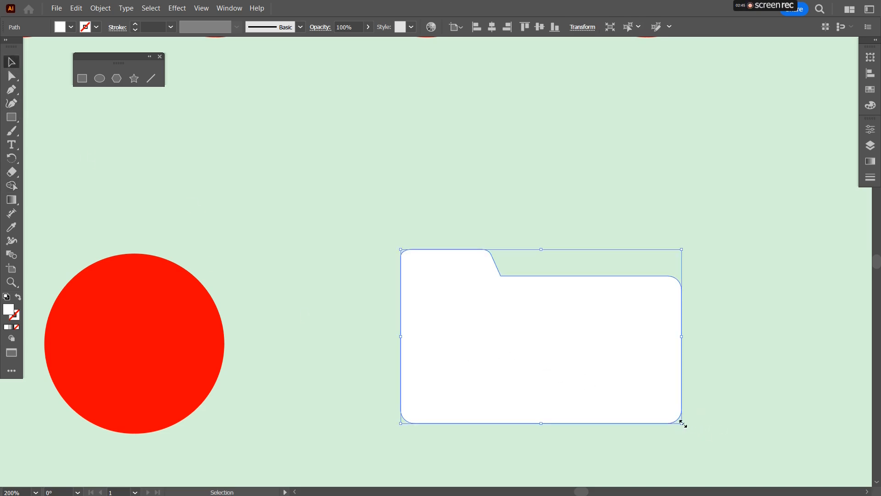
Step: Scale the folder shape down and place it on the original red circle
drag(682, 423, 358, 374)
drag(239, 337, 152, 343)
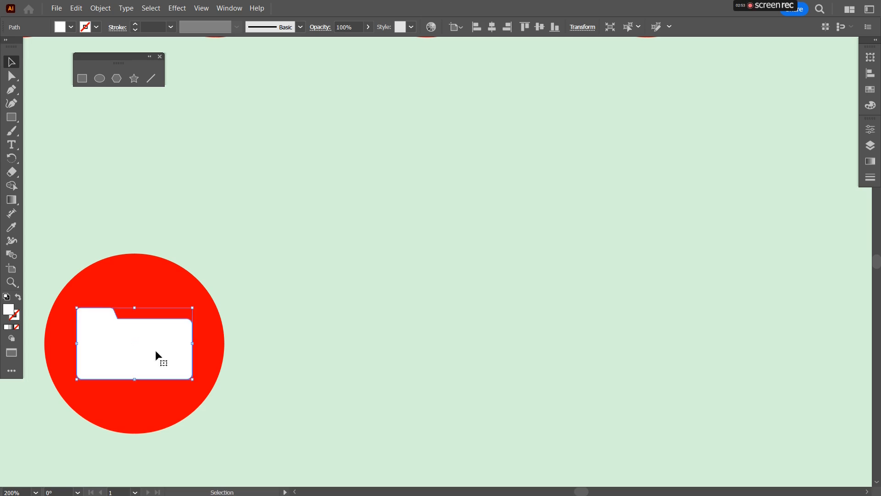
drag(192, 381, 183, 372)
Step: Narrow the folder shape and nudge it slightly right inside the circle
click(330, 318)
scroll(320, 315, down, 3)
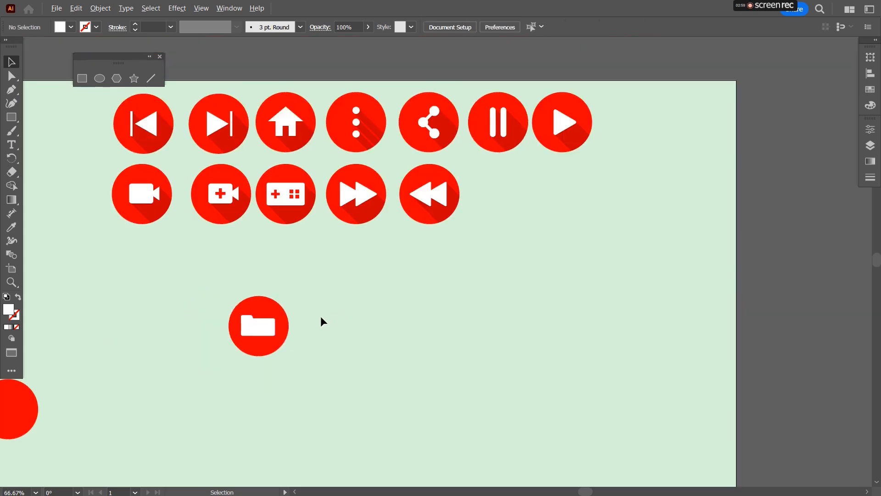
scroll(257, 324, up, 3)
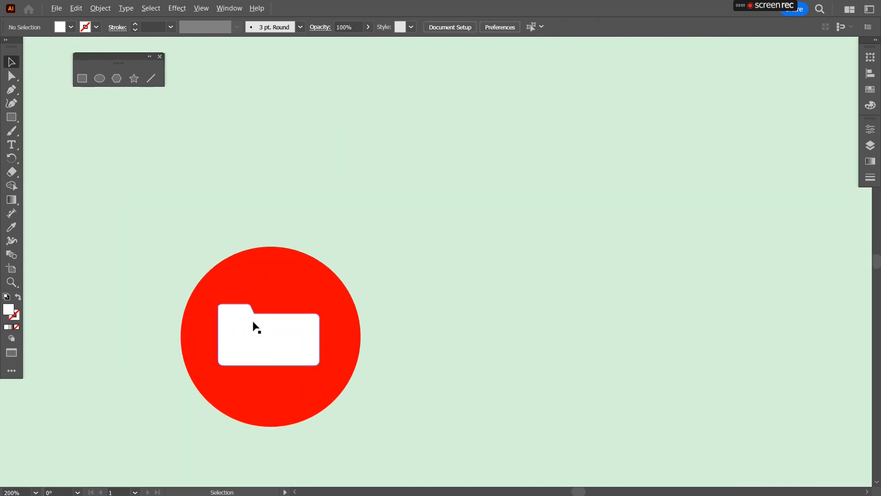
click(314, 335)
drag(319, 335, 270, 346)
click(453, 353)
click(304, 353)
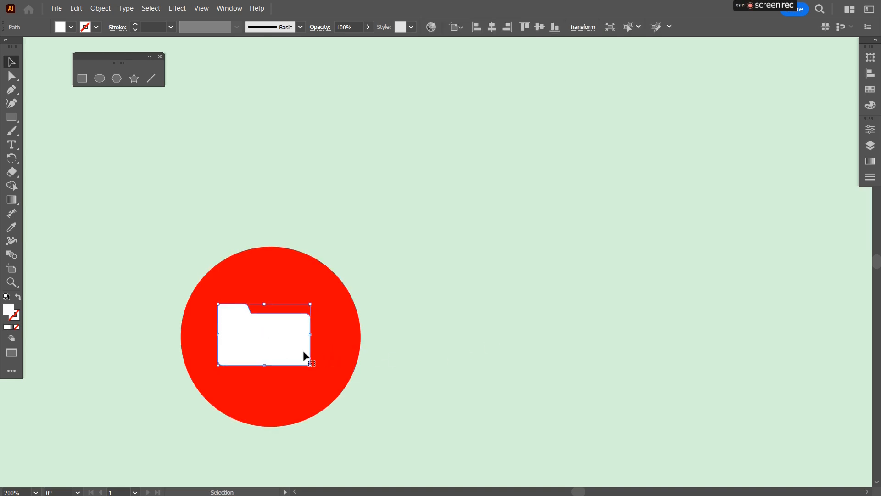
key(Right)
key(Right)
key(Right)
key(Right)
key(Right)
key(Right)
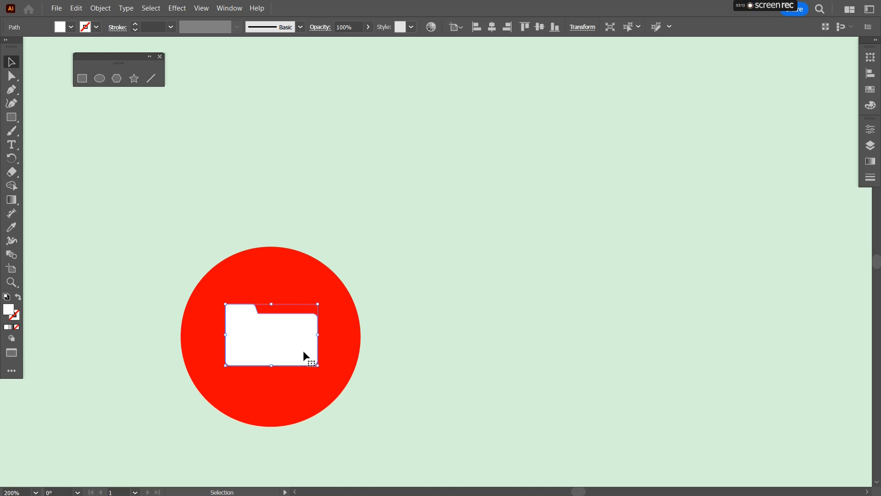
Step: Select the folder and the circle and align them horizontally to their centre
drag(137, 156, 390, 434)
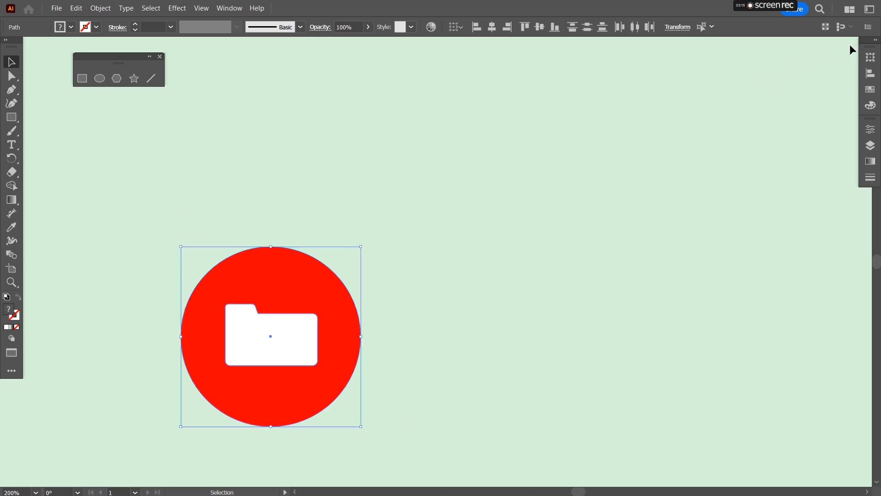
click(874, 42)
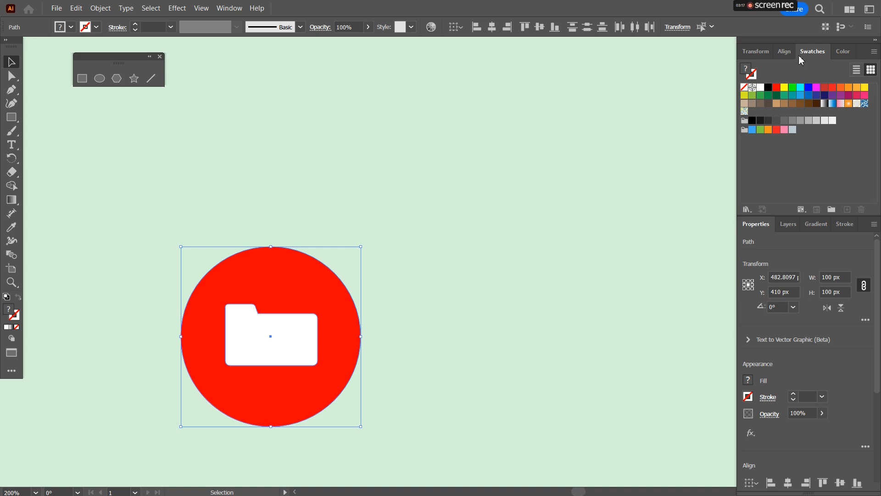
click(784, 52)
click(768, 83)
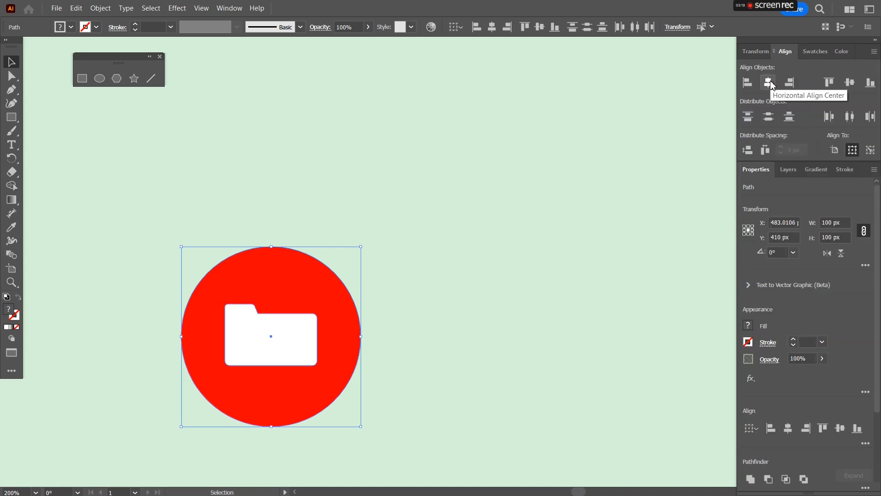
click(447, 302)
drag(456, 338, 436, 222)
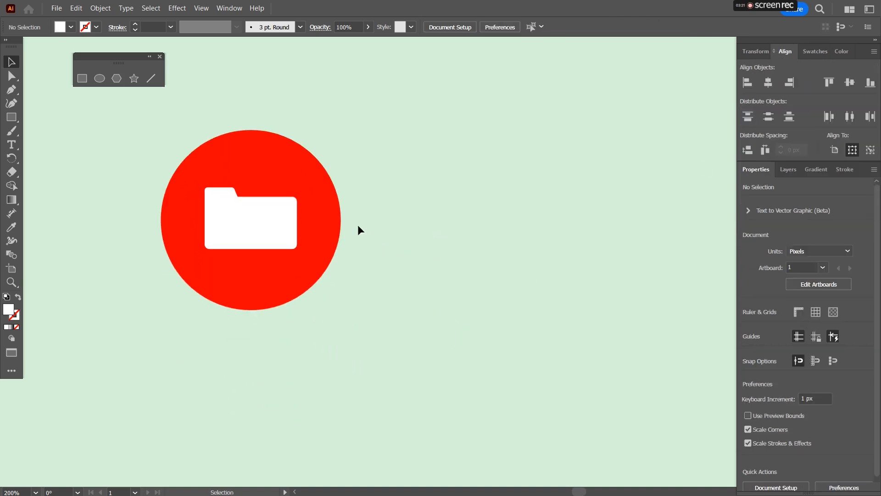
drag(136, 117, 212, 217)
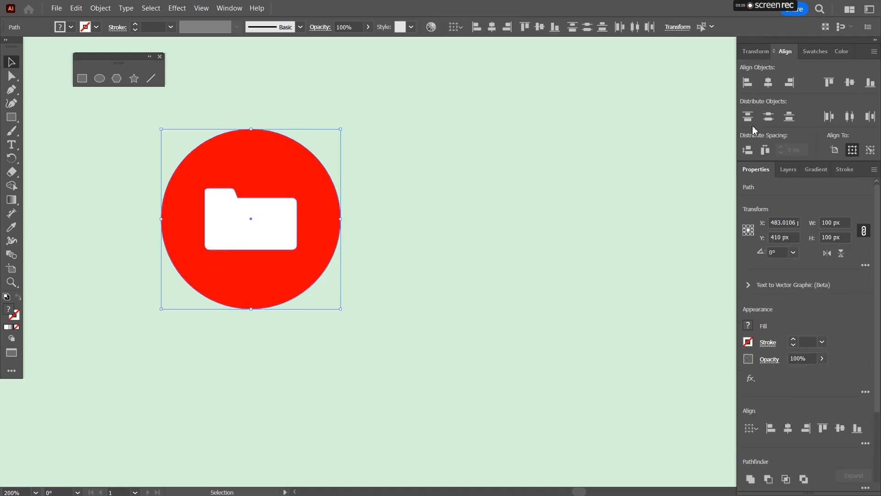
click(426, 194)
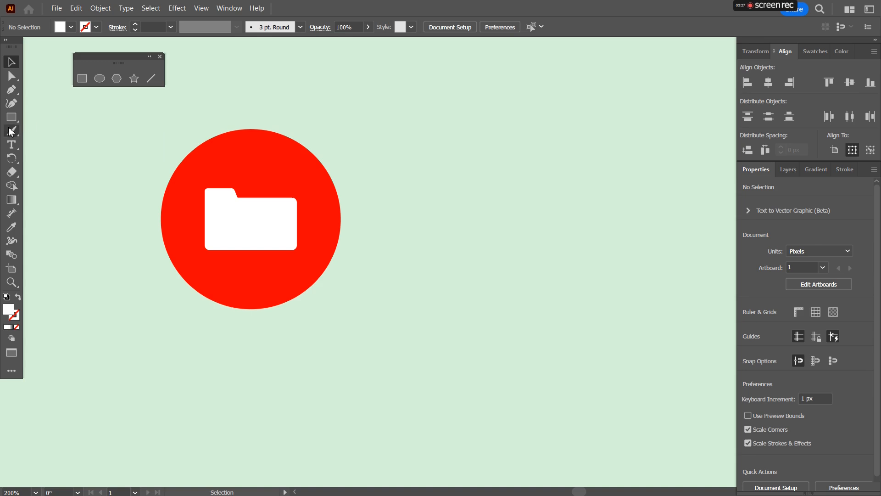
Step: Draw a long-shadow polygon from the folder's lower-left corner down-right past the circle with the Pen tool and fill it tan
click(11, 89)
scroll(230, 284, up, 2)
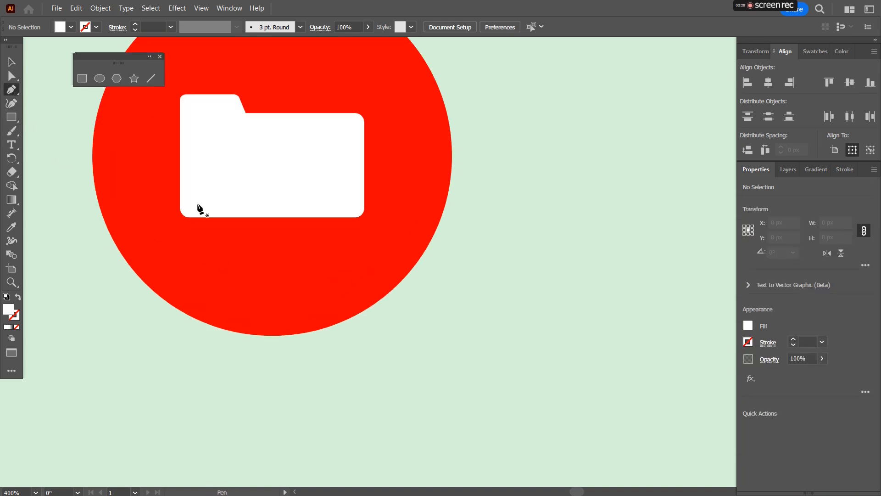
scroll(200, 207, up, 1)
drag(184, 206, 173, 216)
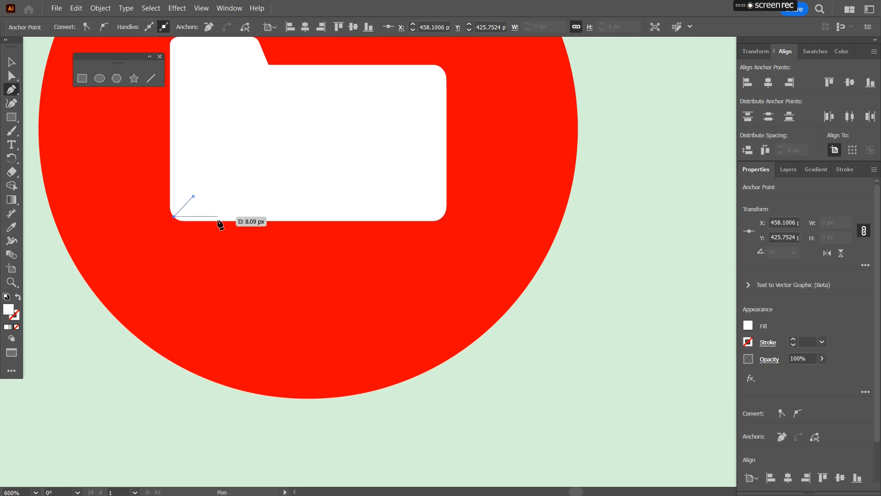
click(381, 424)
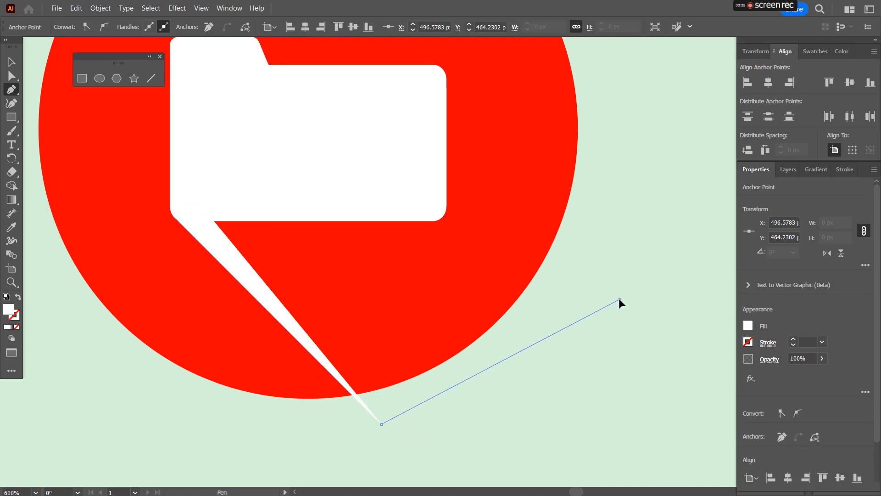
click(620, 299)
click(193, 196)
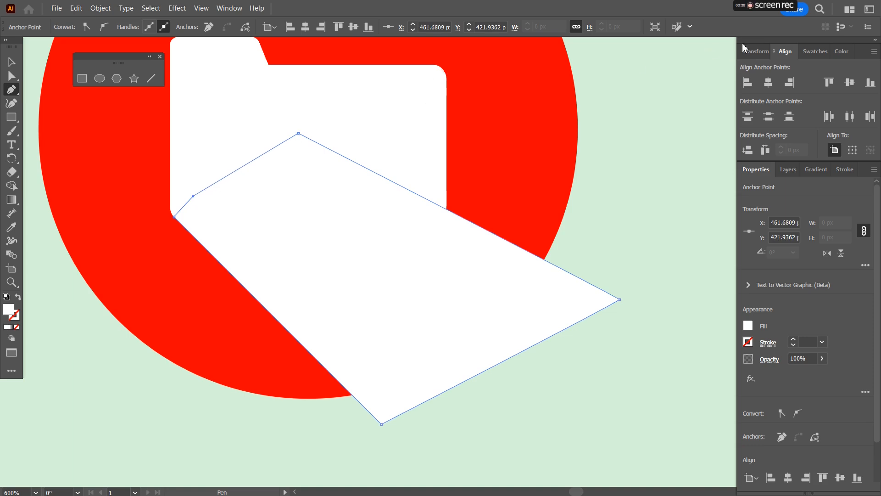
click(841, 51)
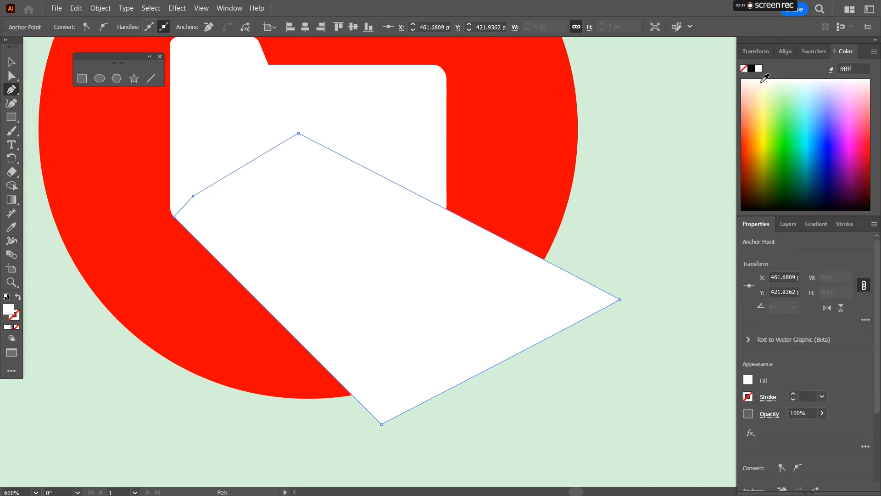
click(813, 51)
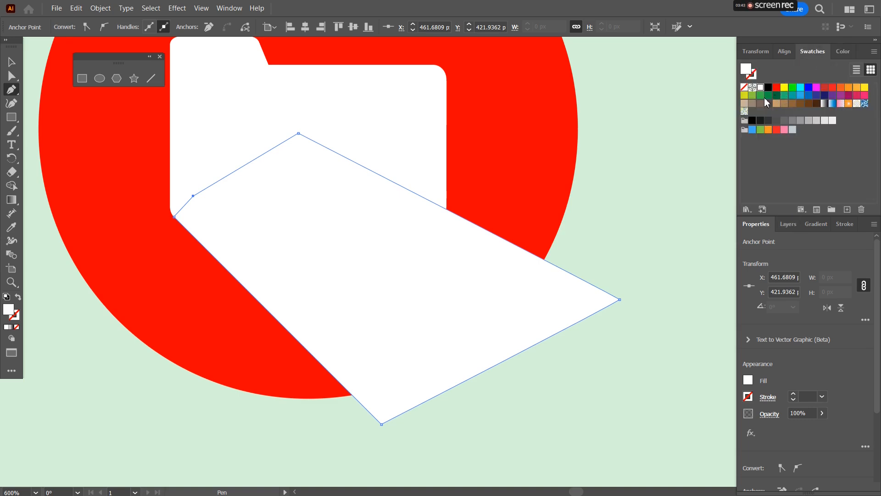
click(744, 104)
Step: Draw a second shadow polygon from the folder's upper-right corner to the first shadow's outer corner with the Pen tool
click(384, 110)
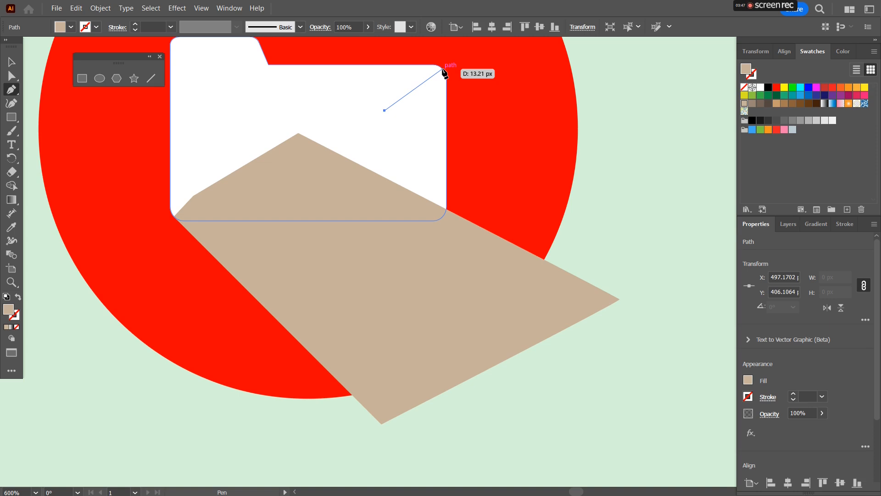
click(442, 69)
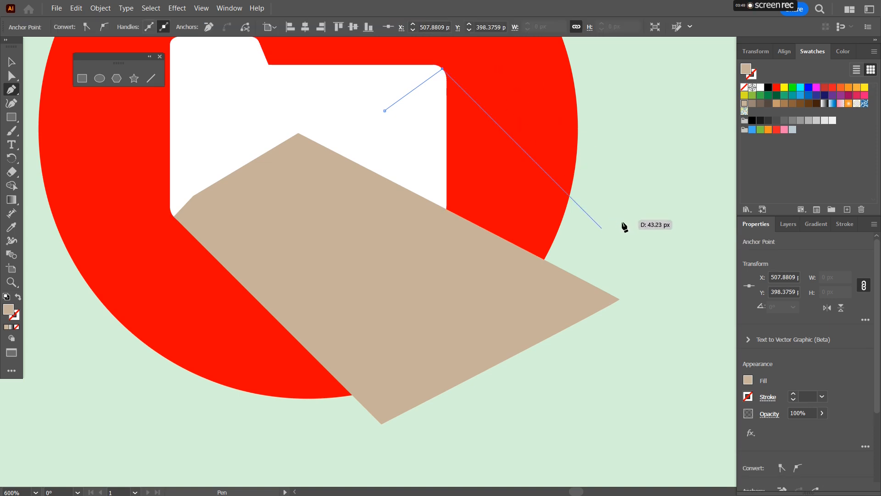
click(652, 278)
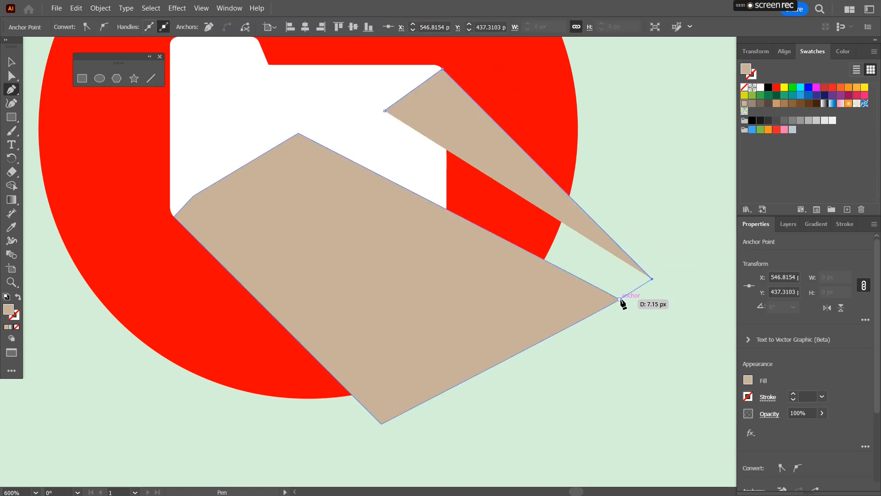
click(619, 300)
click(298, 133)
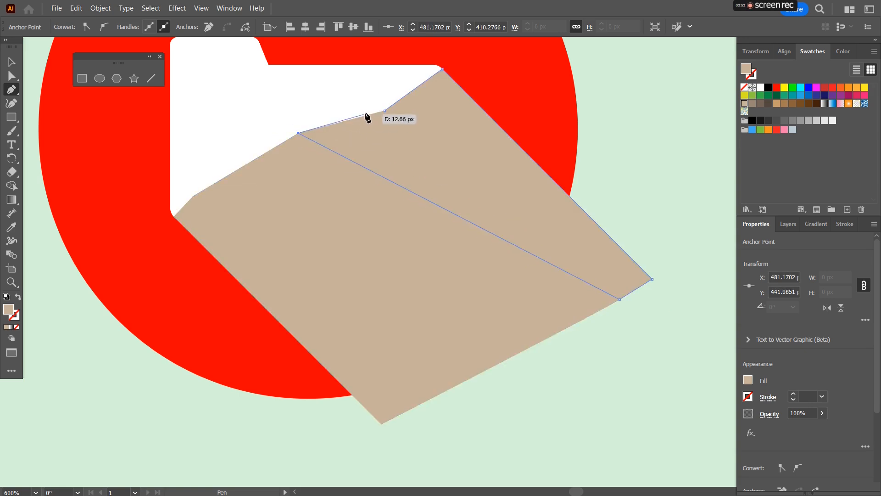
Step: Select both shadow polygons and merge them into one shape with the Shape Builder tool
click(12, 62)
click(260, 251)
key(ctrl)
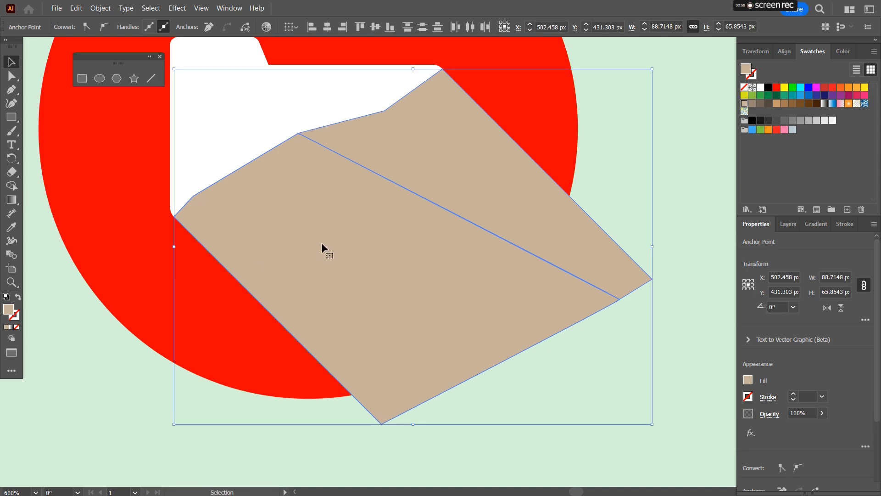
click(79, 313)
click(450, 177)
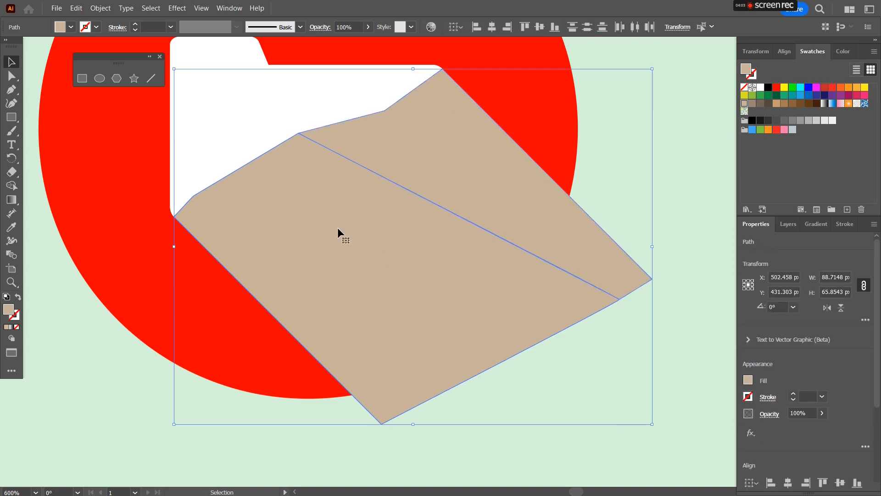
key(shift+m)
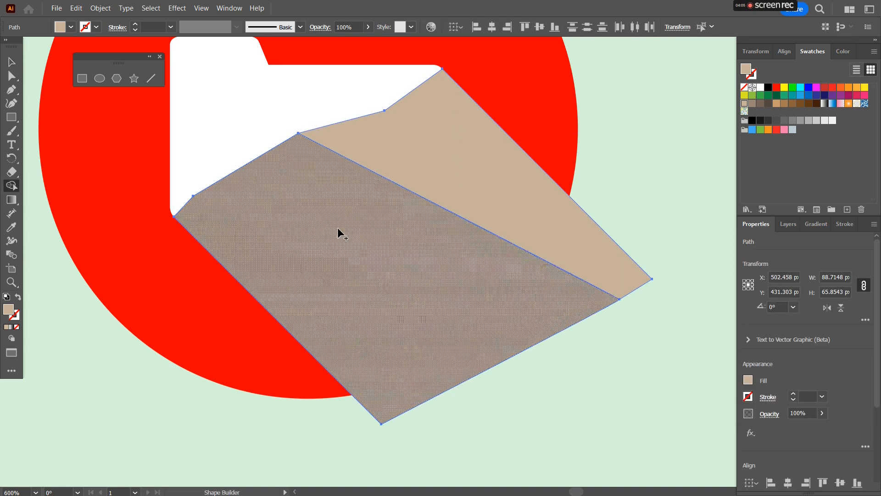
drag(338, 228, 439, 161)
click(11, 61)
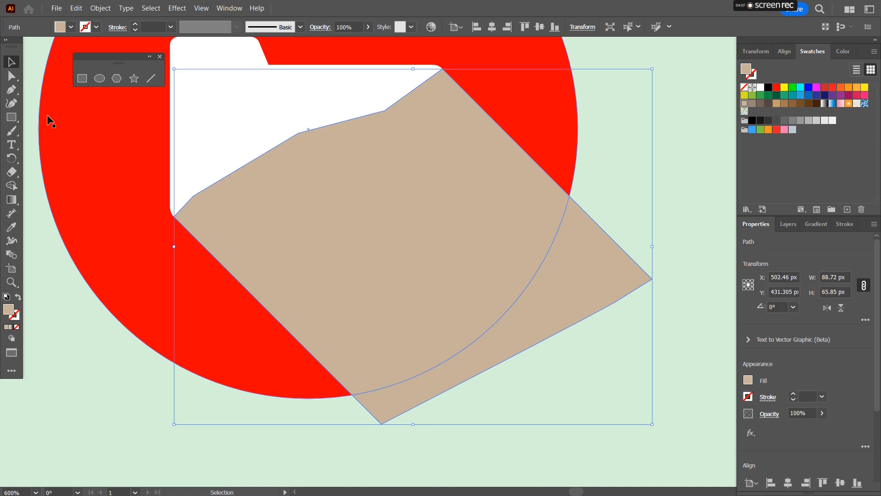
Step: Send the shadow behind the folder, then trim away the part of the shadow outside the circle with Shape Builder
key(ctrl+[)
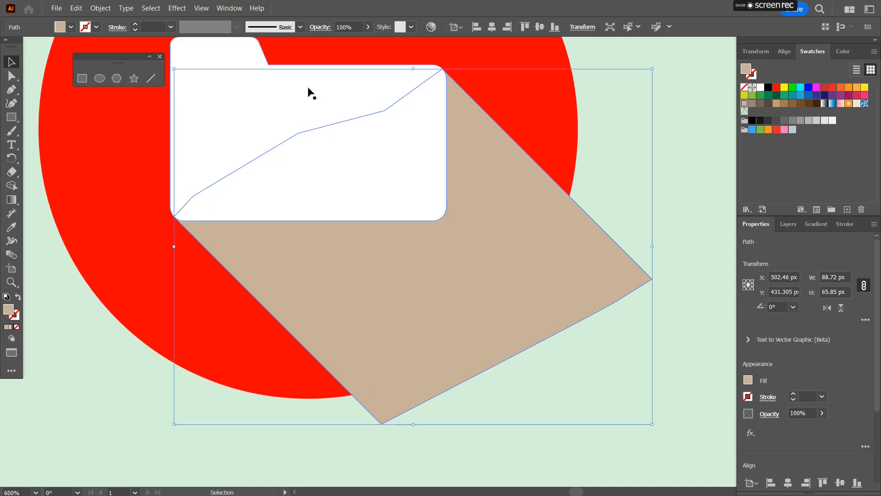
click(516, 111)
shift+click(604, 263)
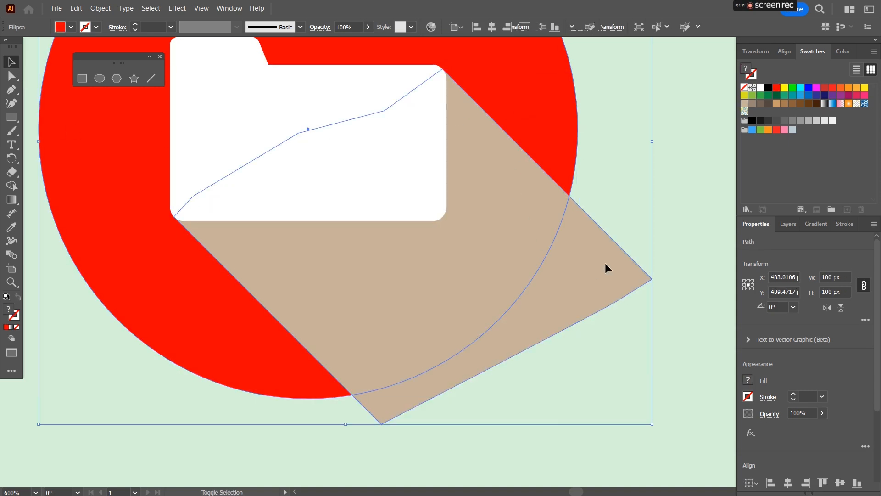
click(11, 186)
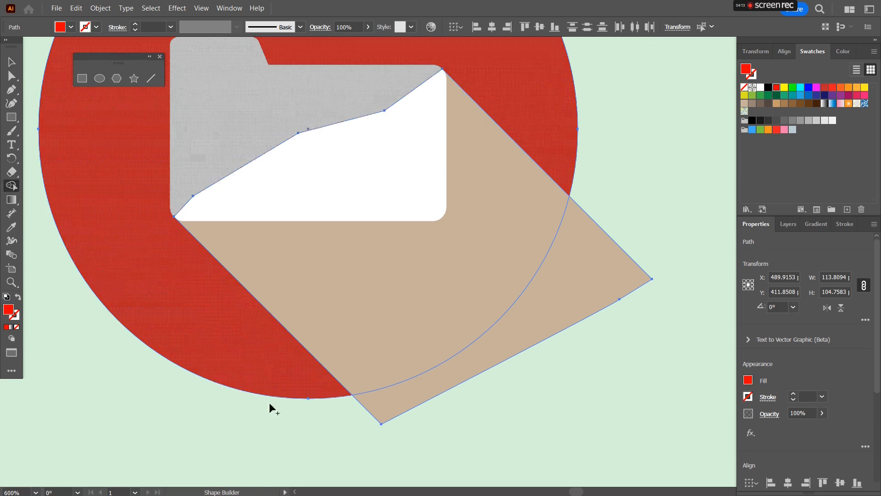
mouse_move(349, 429)
mouse_down()
mouse_move(406, 404)
mouse_move(402, 432)
mouse_up()
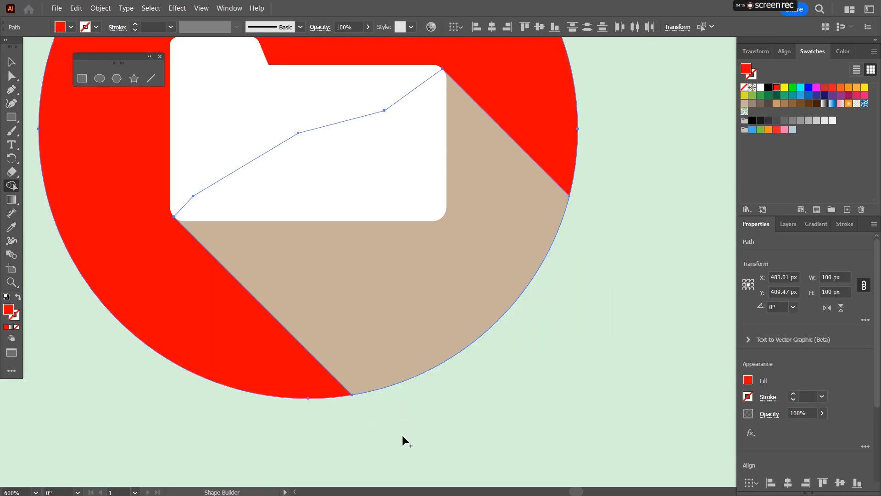
click(10, 65)
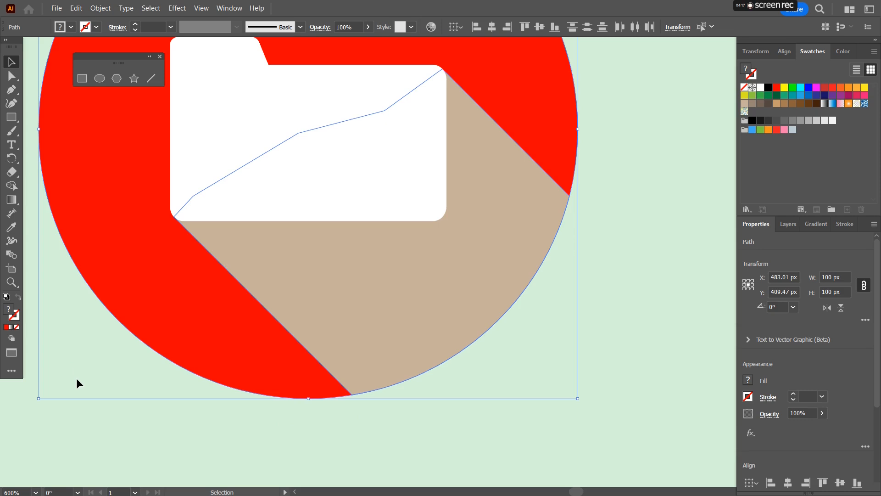
Step: Select the circle together with the shadow and fill them black
scroll(76, 378, down, 2)
drag(99, 351, 199, 351)
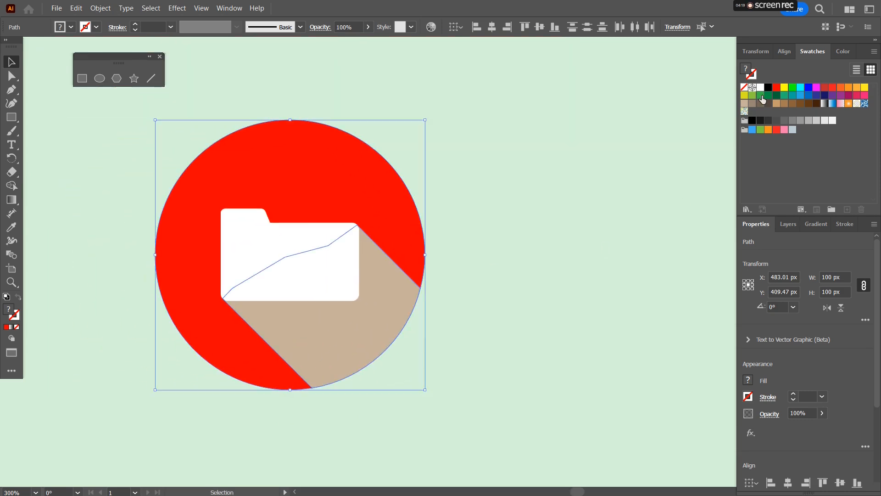
click(768, 88)
Step: Set the selection's opacity to 20%, then undo the opacity change
click(810, 414)
text(20)
key(Return)
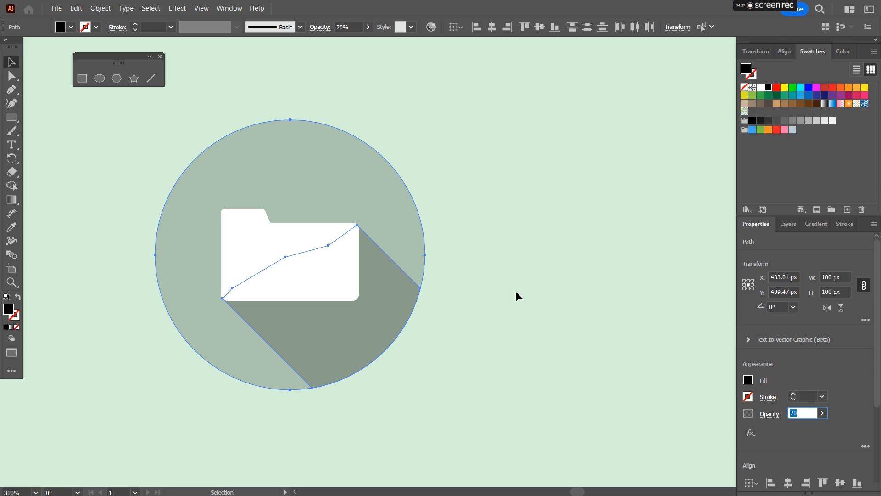
click(122, 133)
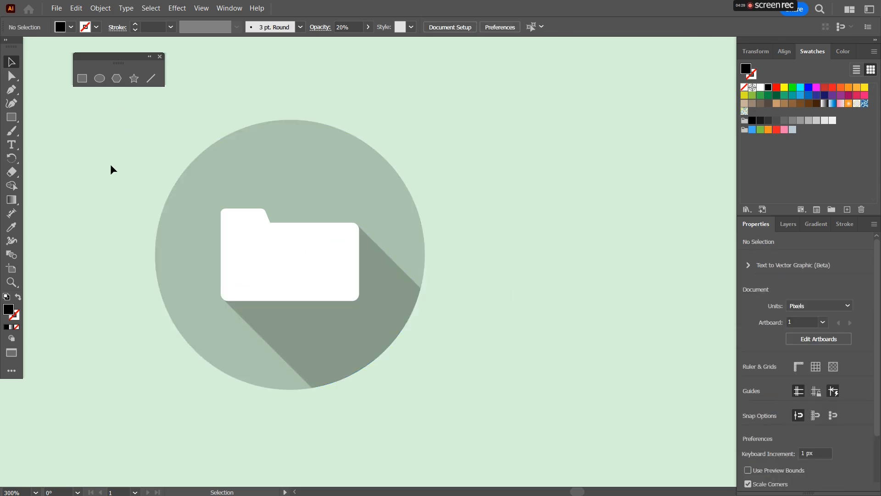
key(ctrl+z)
Step: Select the circle alone and refill it with the red swatch
click(508, 169)
click(349, 175)
scroll(405, 164, down, 1)
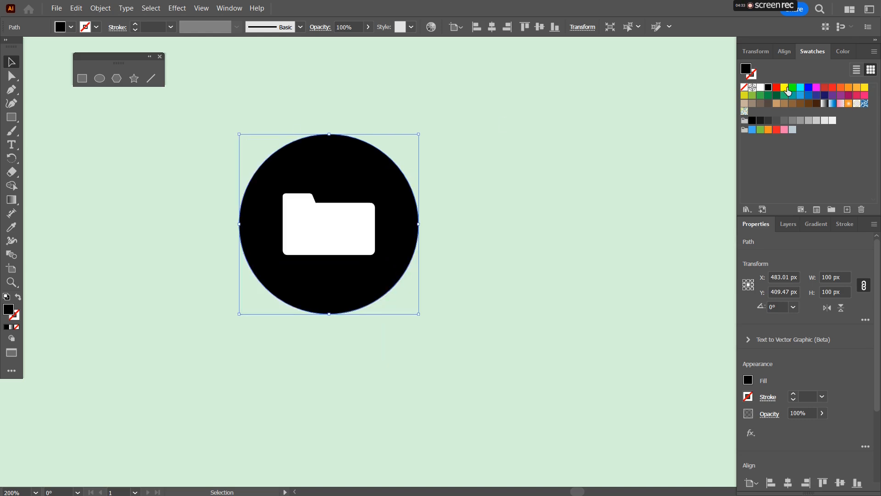
click(784, 88)
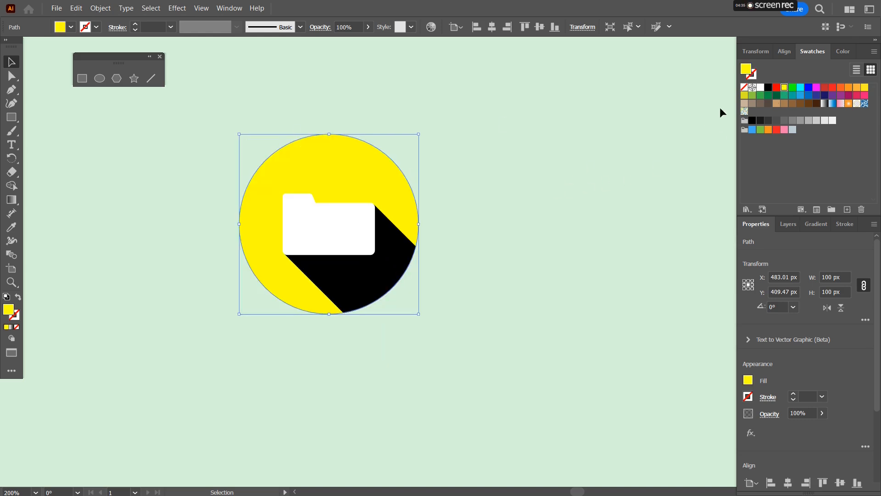
click(776, 87)
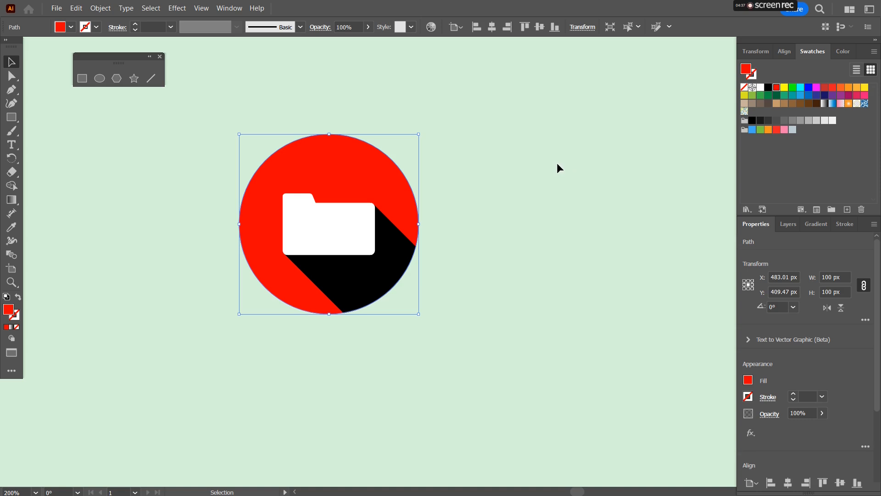
Step: Select the black shadow and set its opacity to 20%
click(408, 276)
click(400, 271)
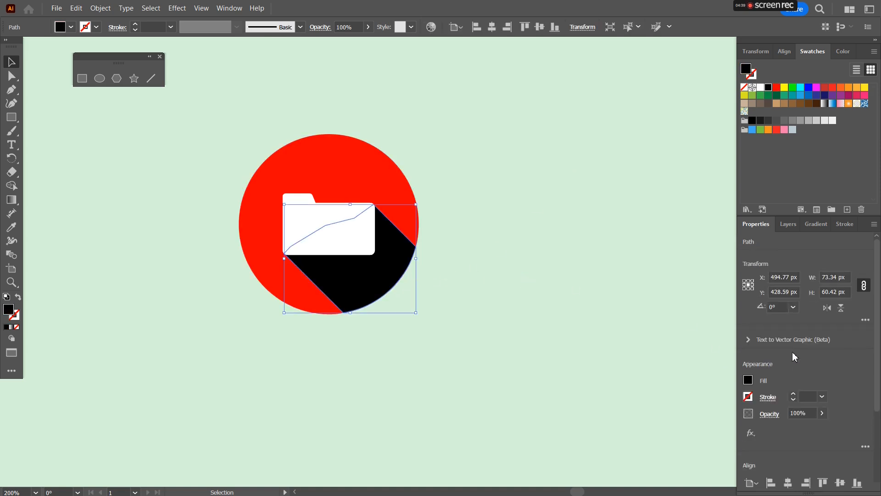
drag(810, 412, 786, 413)
text(20)
key(Return)
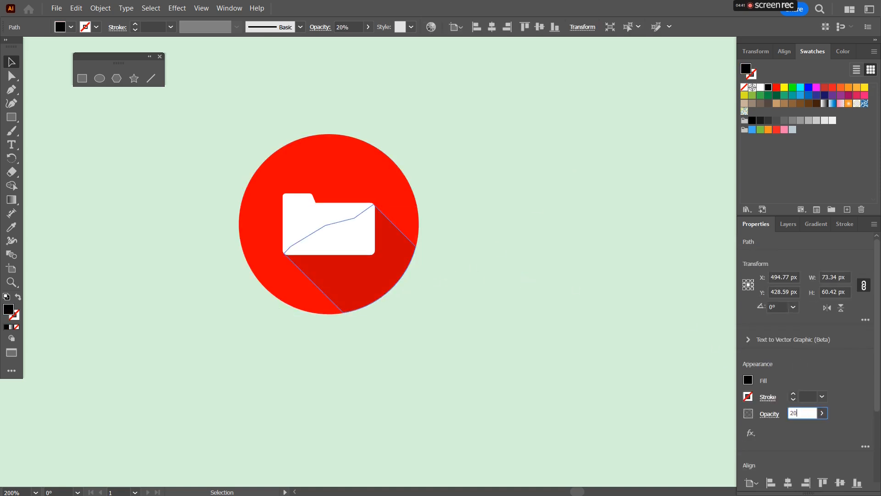
Step: Select the finished folder icon and move it into the icon row beside the rewind icon
click(427, 170)
scroll(448, 172, down, 2)
drag(424, 160, 440, 246)
click(430, 276)
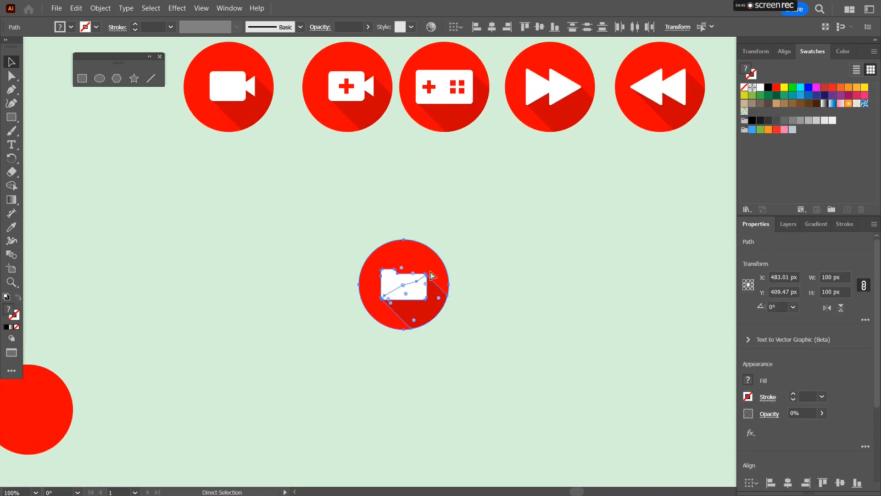
drag(578, 242, 438, 306)
drag(275, 328, 636, 132)
click(216, 334)
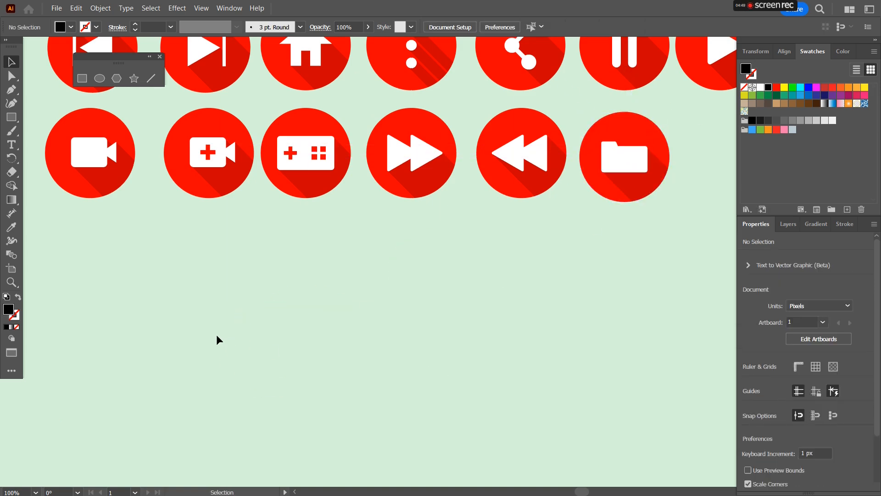
Step: Duplicate the spare red circle to start a new icon
scroll(210, 334, down, 2)
drag(153, 348, 226, 338)
drag(136, 381, 260, 348)
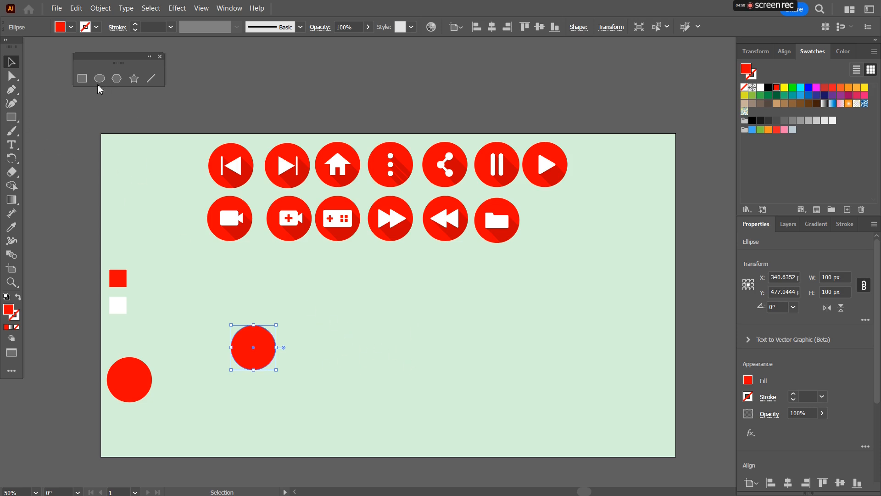
Step: Draw a thin red rectangle about 79 px wide and 10 px tall with the Rectangle tool
key(m)
scroll(316, 338, up, 2)
drag(308, 316, 381, 325)
scroll(363, 346, up, 3)
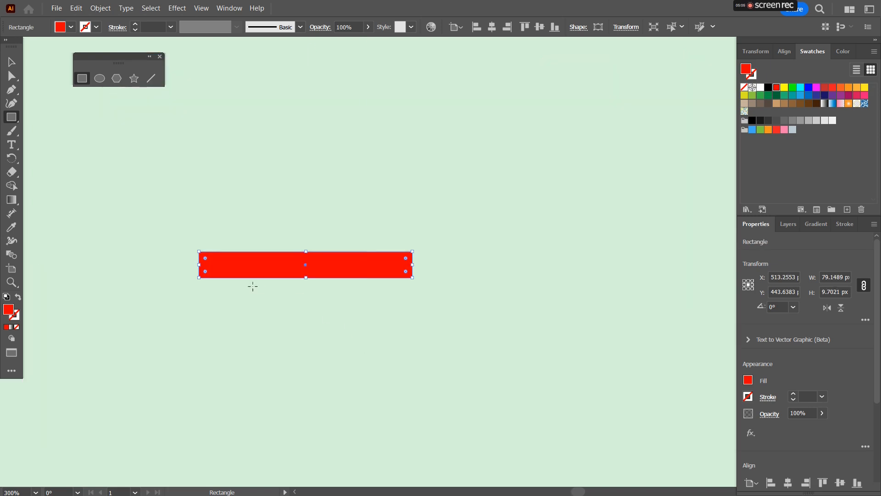
Step: Duplicate the rectangle into three evenly spaced bars and group them
key(v)
click(268, 299)
click(277, 263)
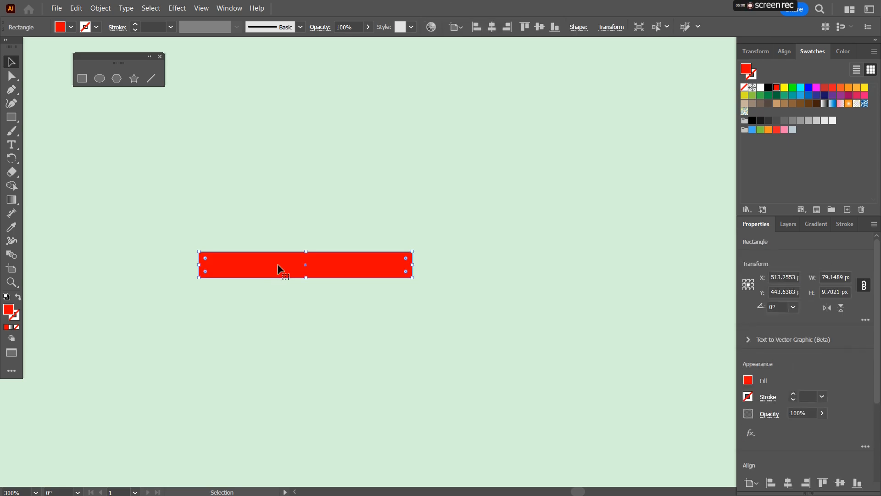
click(278, 282)
drag(280, 265, 285, 367)
drag(182, 223, 418, 414)
key(ctrl+g)
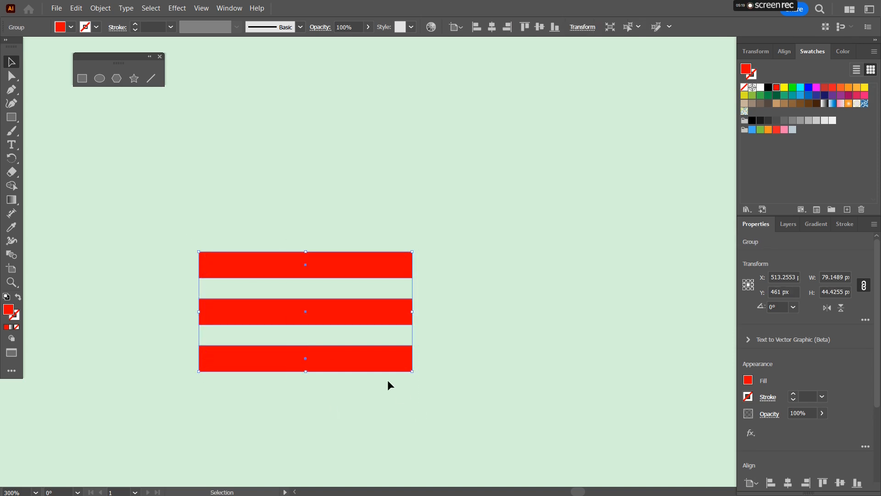
scroll(387, 379, down, 3)
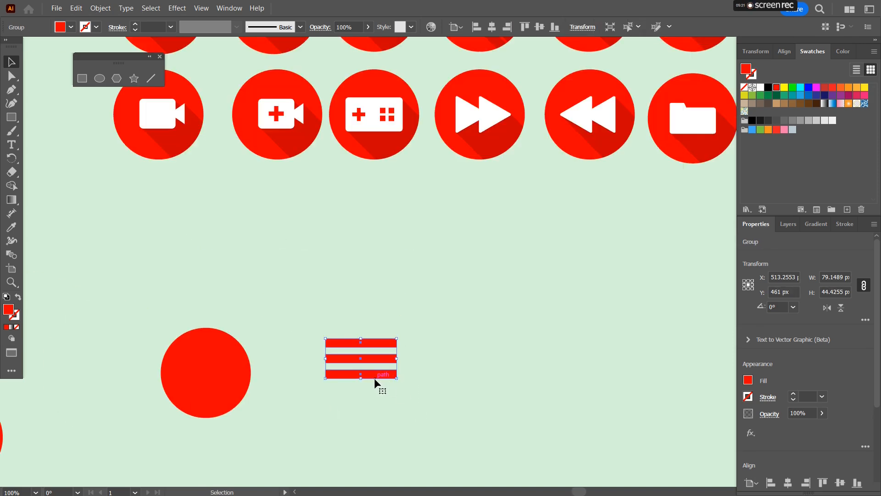
scroll(339, 255, down, 1)
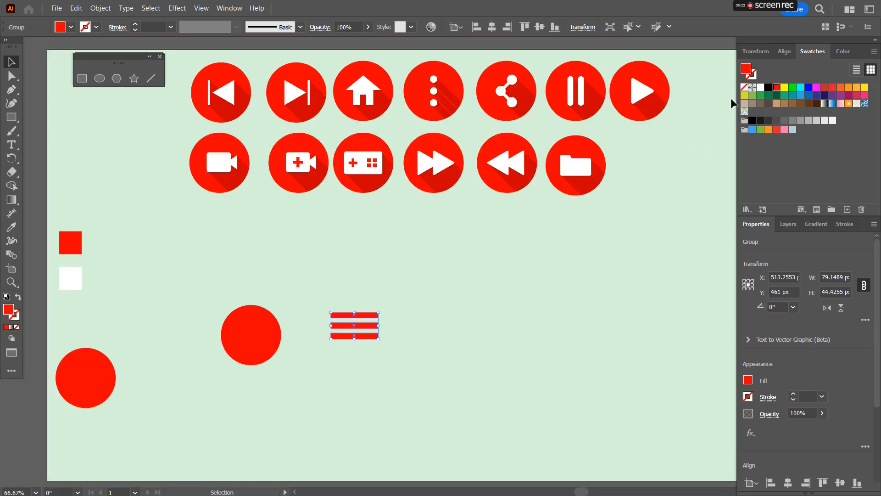
Step: Recolor the three bars white by sampling the white swatch square with the Eyedropper
click(11, 227)
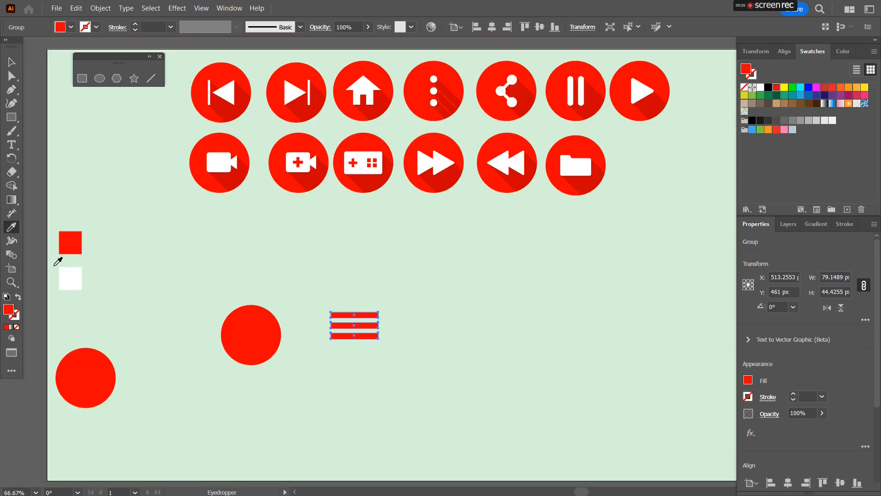
click(69, 278)
key(v)
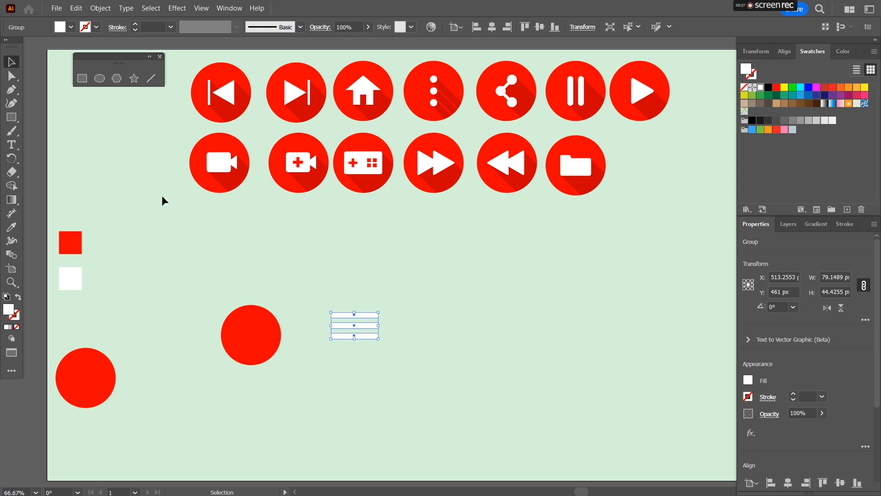
Step: Move the white bars onto the red circle and align them to the circle's center
drag(363, 341, 267, 345)
scroll(258, 342, up, 1)
scroll(258, 345, up, 2)
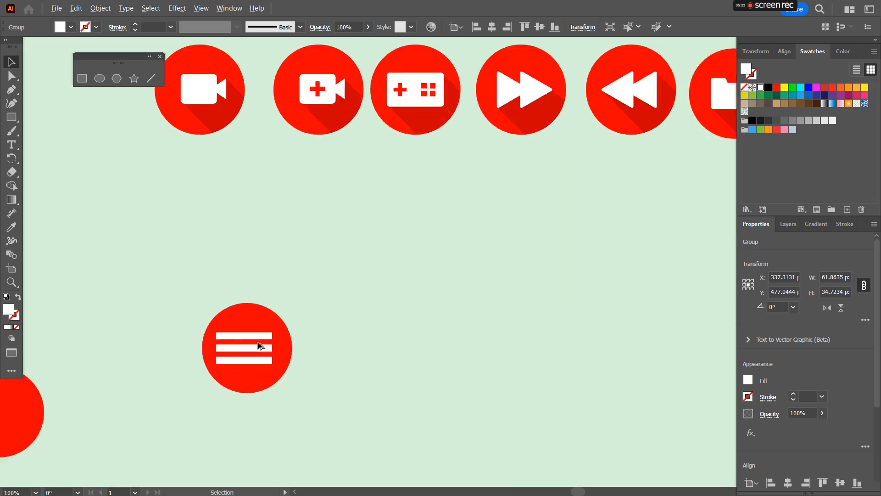
drag(272, 371, 277, 371)
drag(167, 252, 345, 443)
click(784, 52)
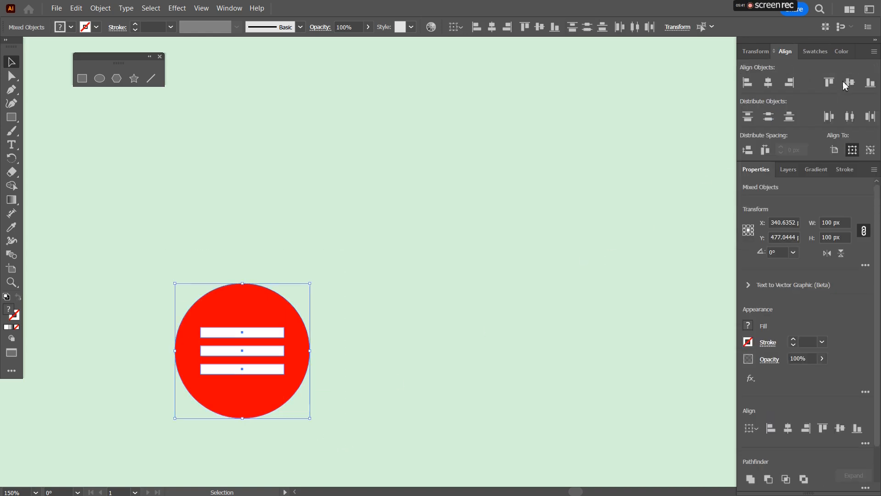
click(331, 353)
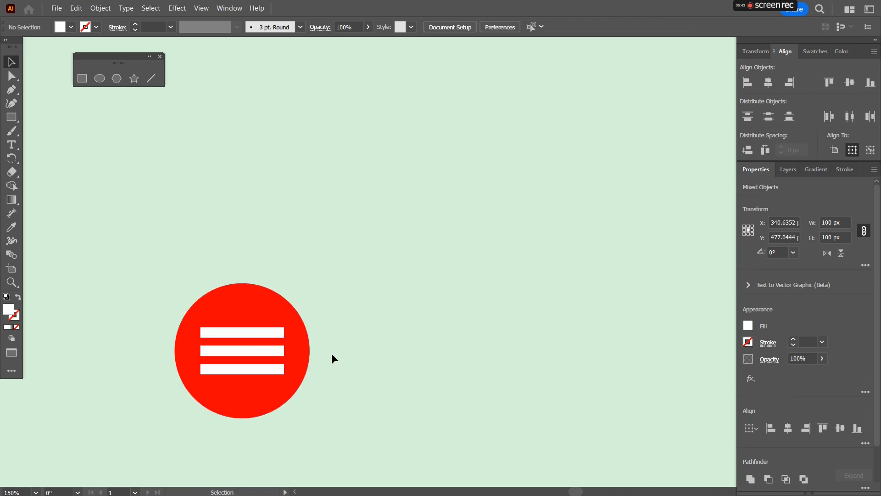
Step: Draw a closed long-shadow polygon with the Pen tool, running from the bars' left ends diagonally down-right past the circle
scroll(236, 390, up, 1)
scroll(236, 390, up, 1)
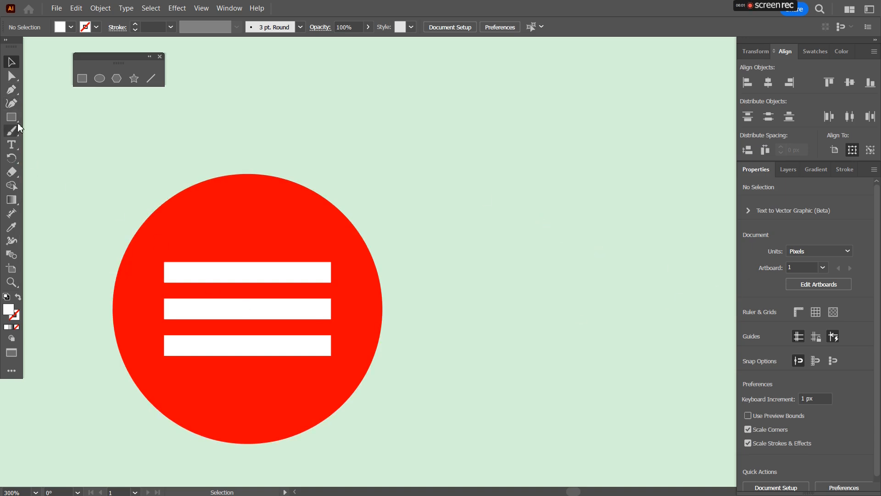
click(12, 89)
scroll(166, 288, up, 2)
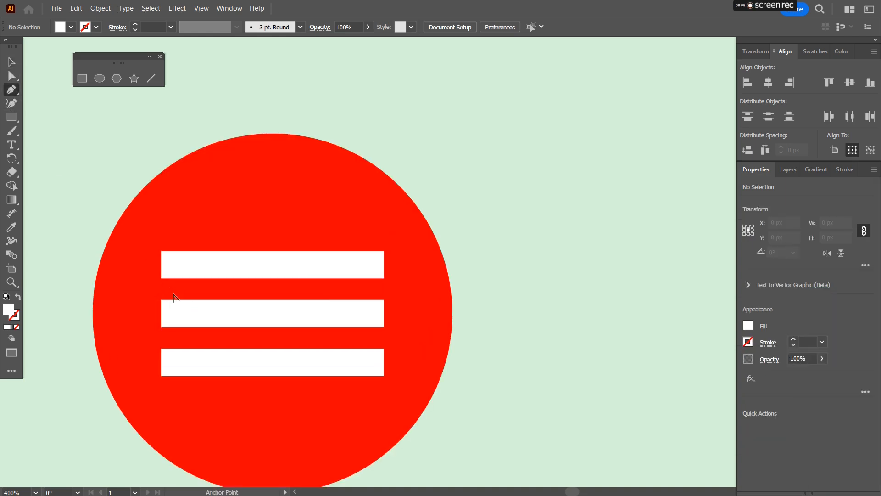
drag(177, 299, 184, 218)
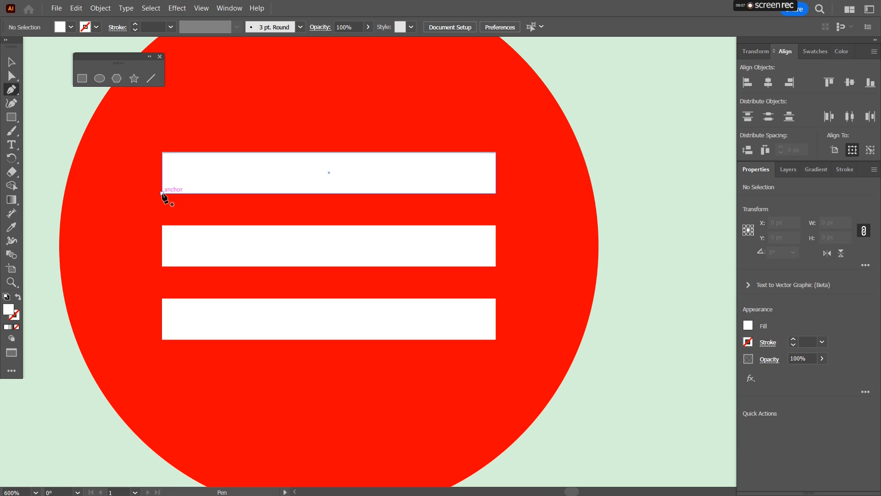
click(183, 182)
click(162, 194)
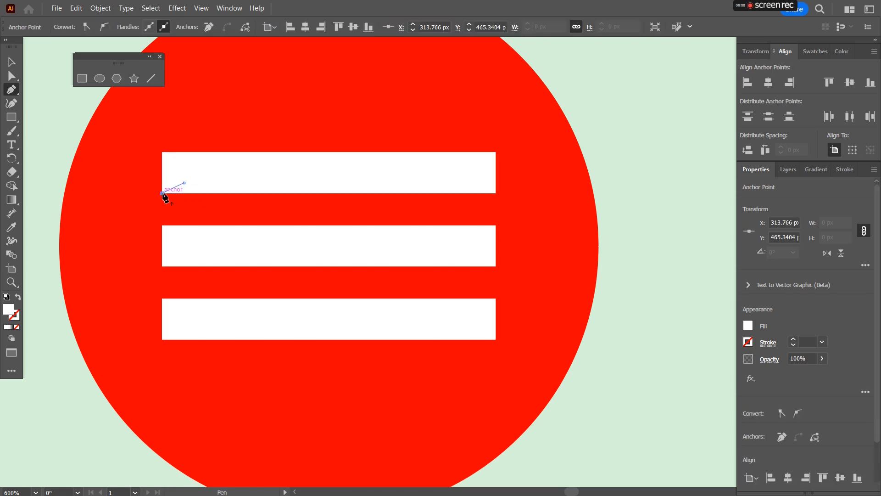
click(195, 225)
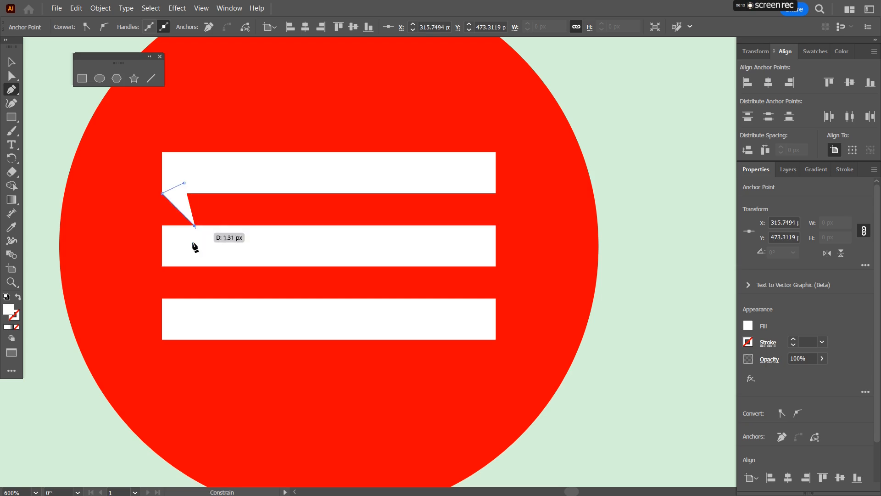
click(162, 266)
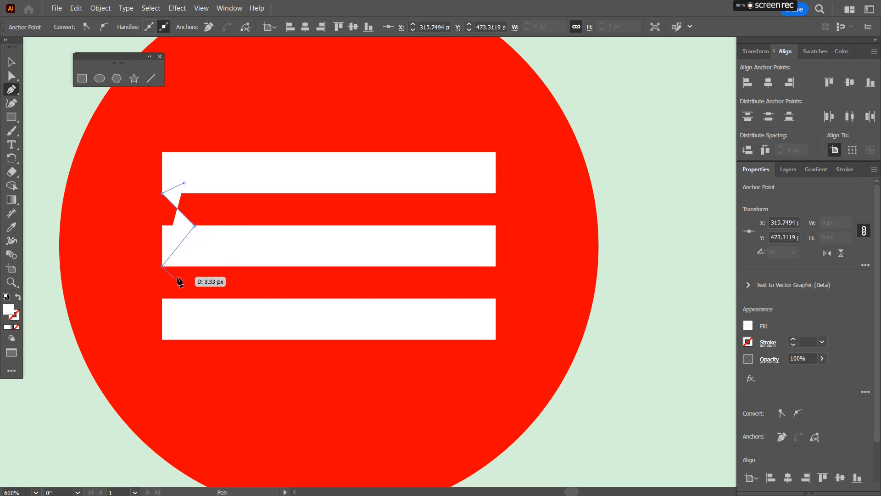
click(195, 299)
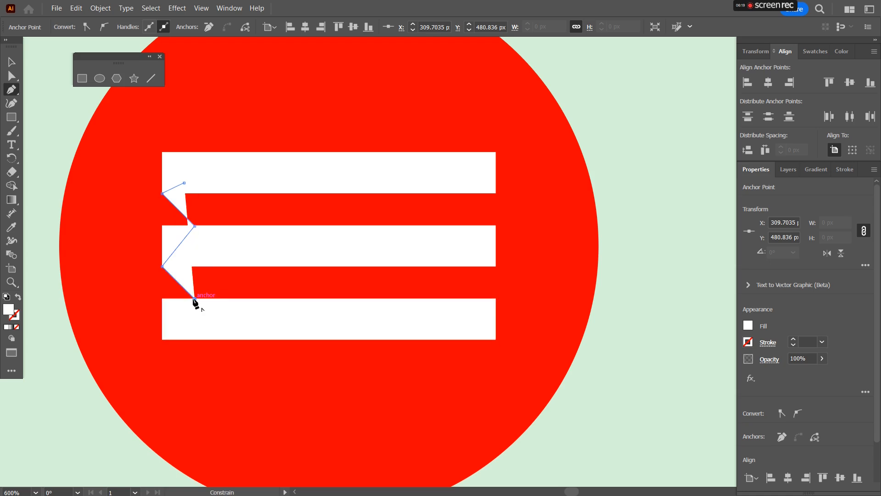
click(162, 340)
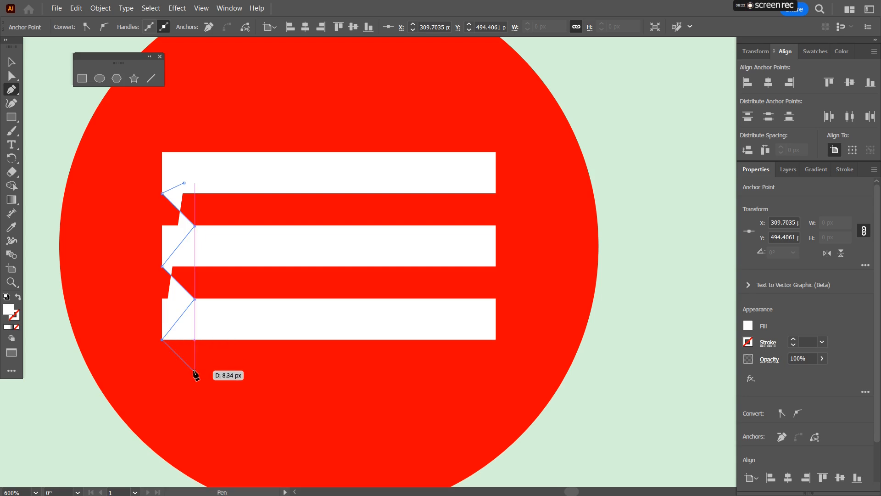
scroll(195, 373, down, 5)
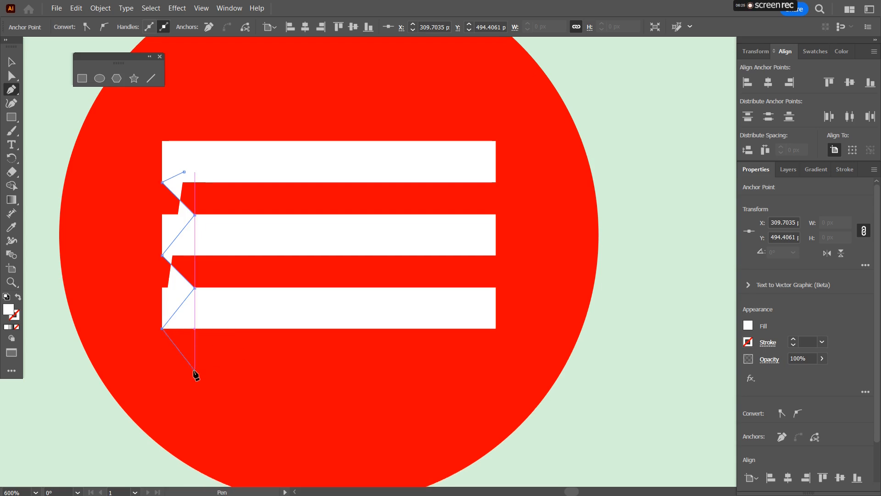
scroll(197, 363, down, 1)
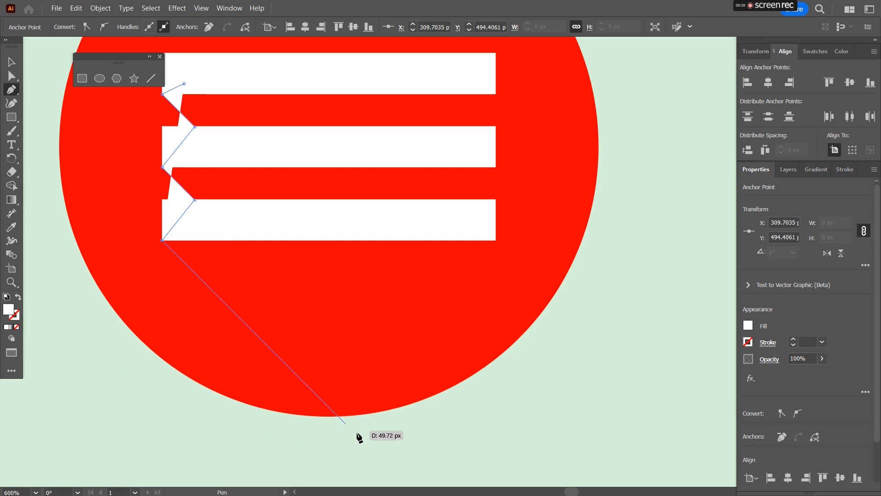
click(372, 451)
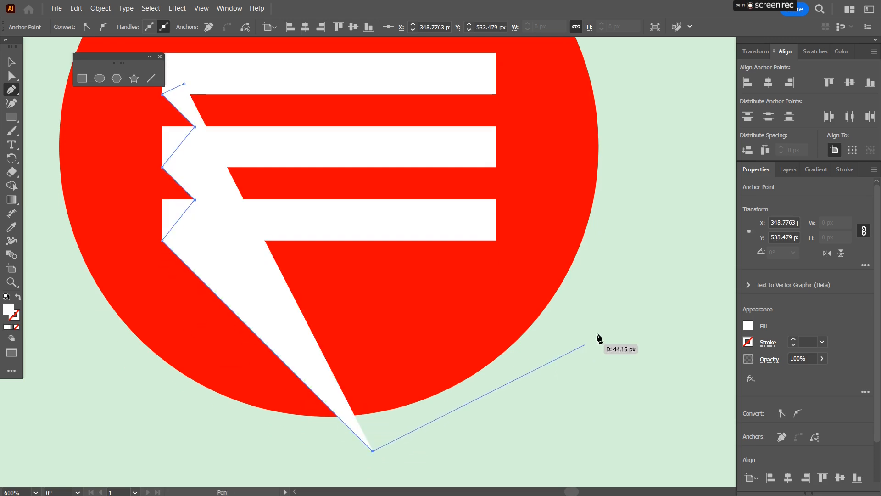
click(598, 327)
click(184, 84)
click(486, 62)
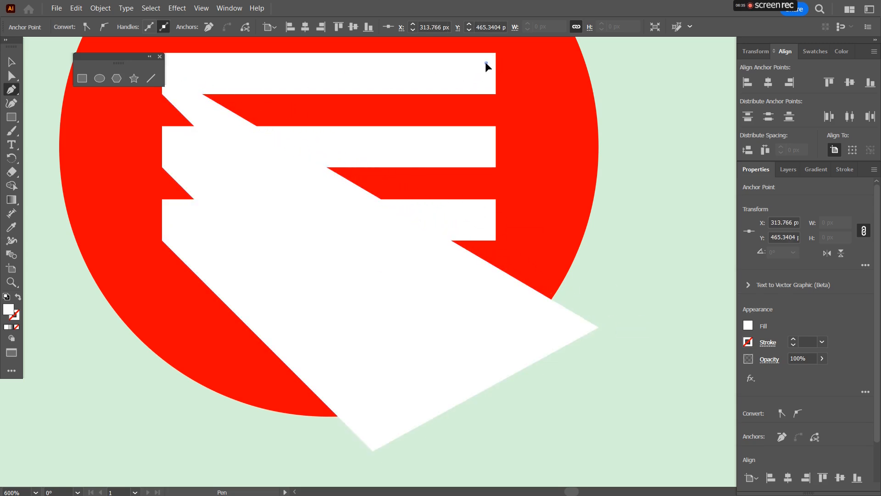
click(496, 53)
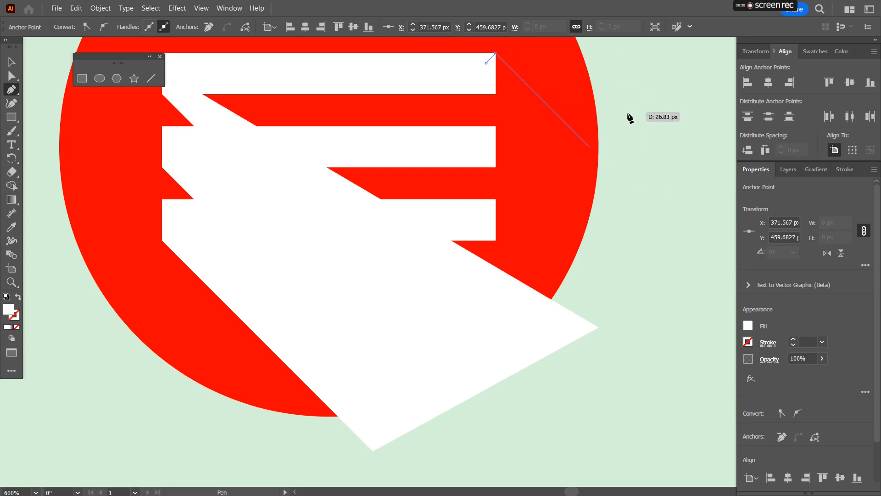
click(680, 237)
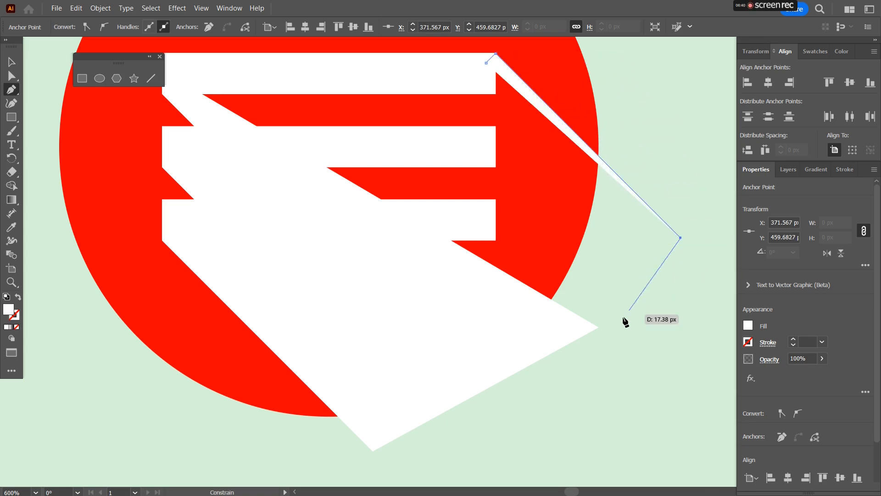
click(598, 326)
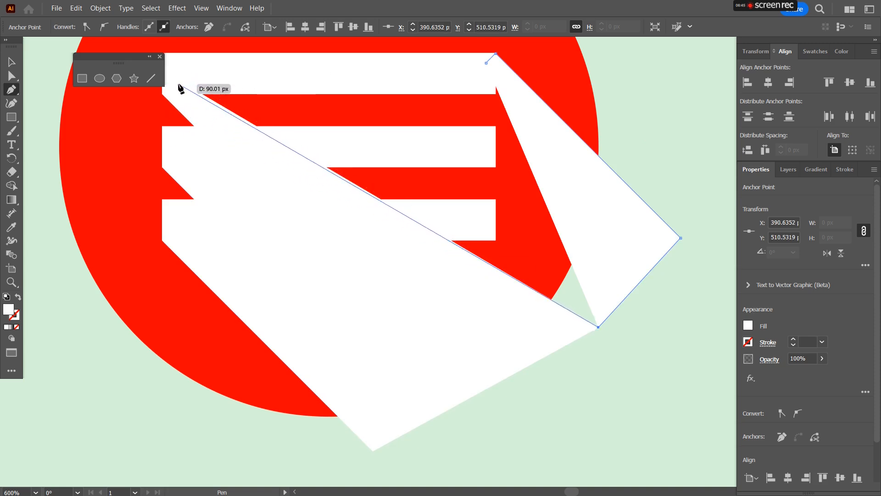
key(ctrl+z)
key(ctrl+z)
key(ctrl+z)
Step: Select the shadow polygon and fill it with a tan swatch
ctrl+click(218, 99)
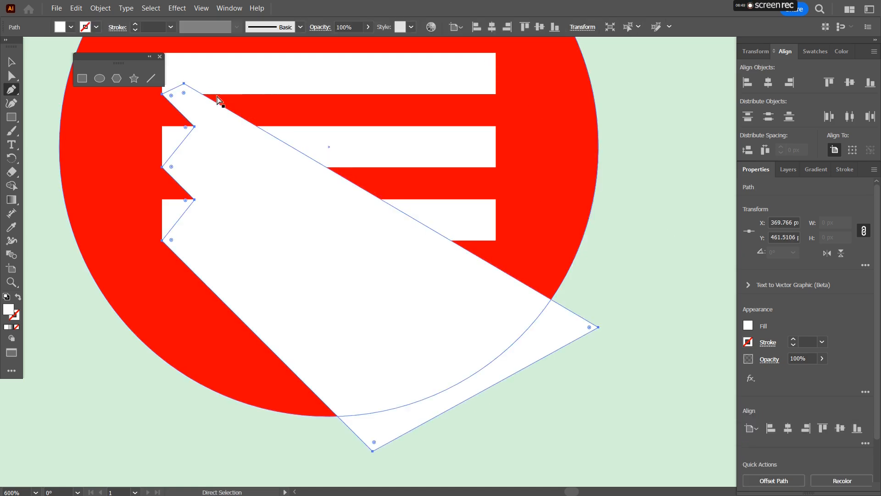
click(814, 52)
click(745, 104)
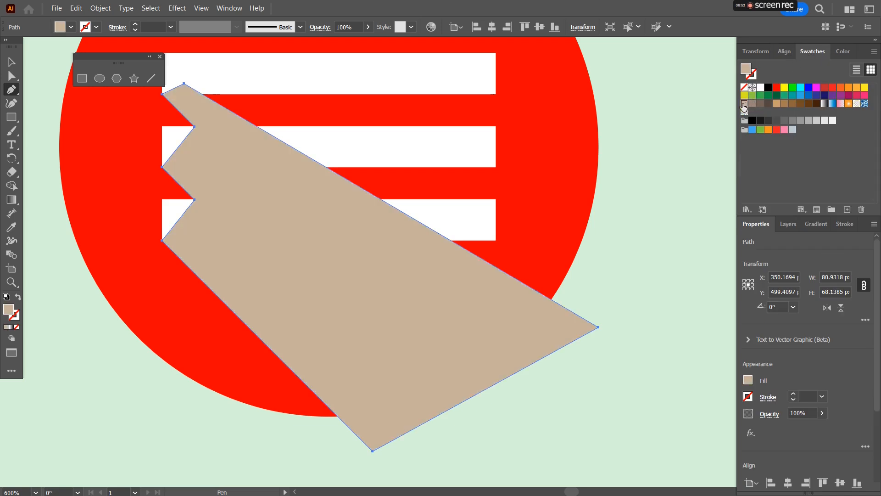
Step: Draw a second shadow polygon with the Pen tool from the top bar's right end down to the first shadow's corner
click(495, 53)
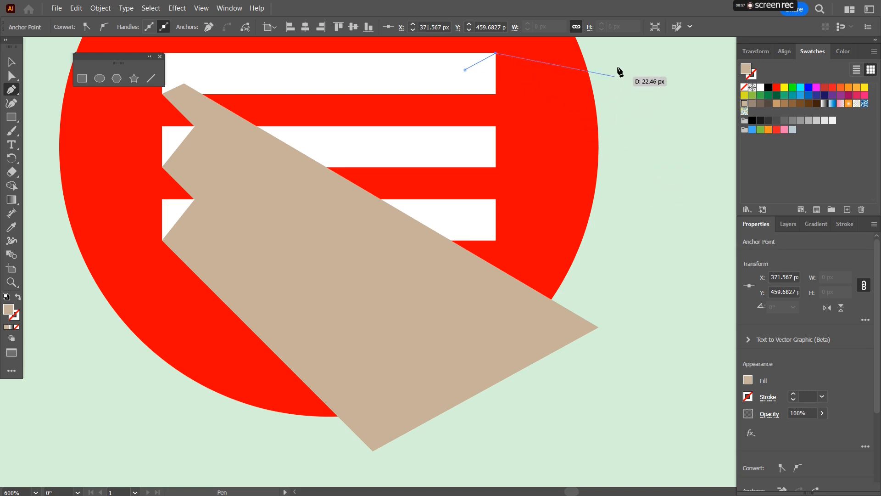
click(671, 229)
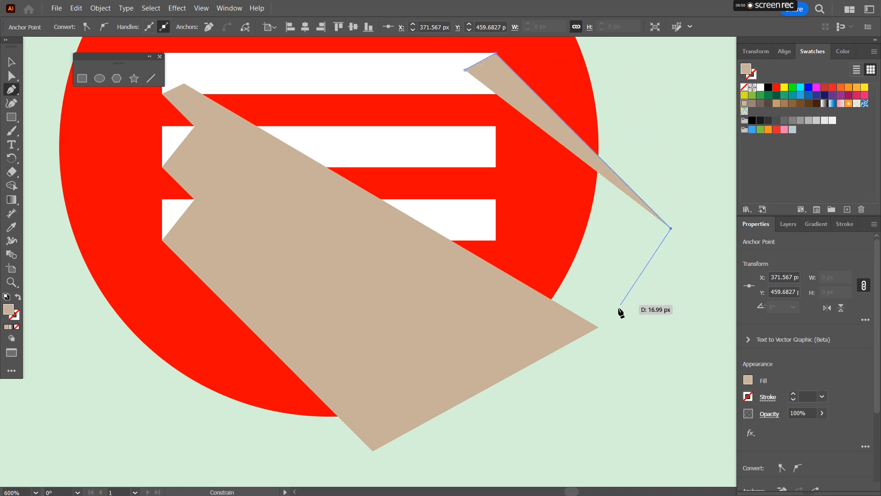
click(598, 327)
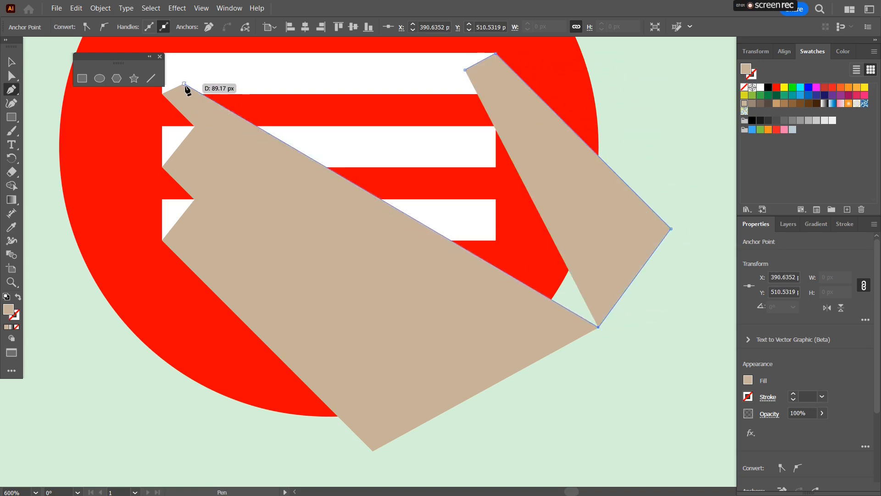
click(183, 83)
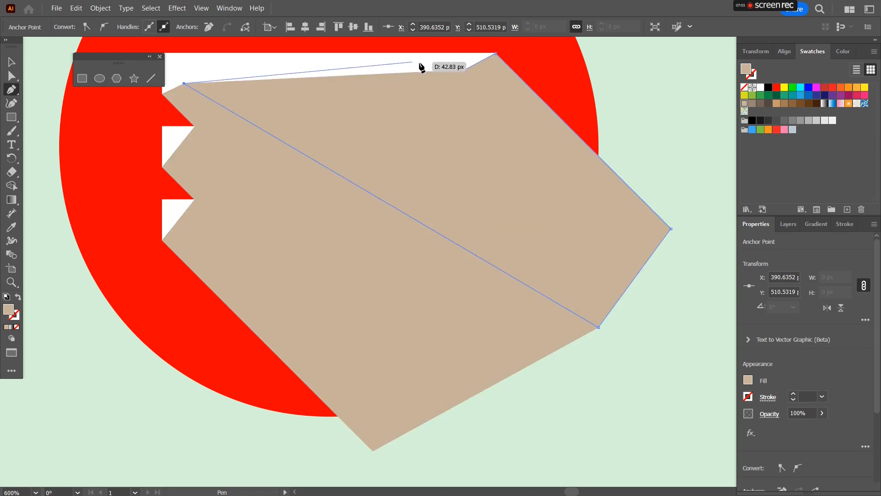
click(465, 70)
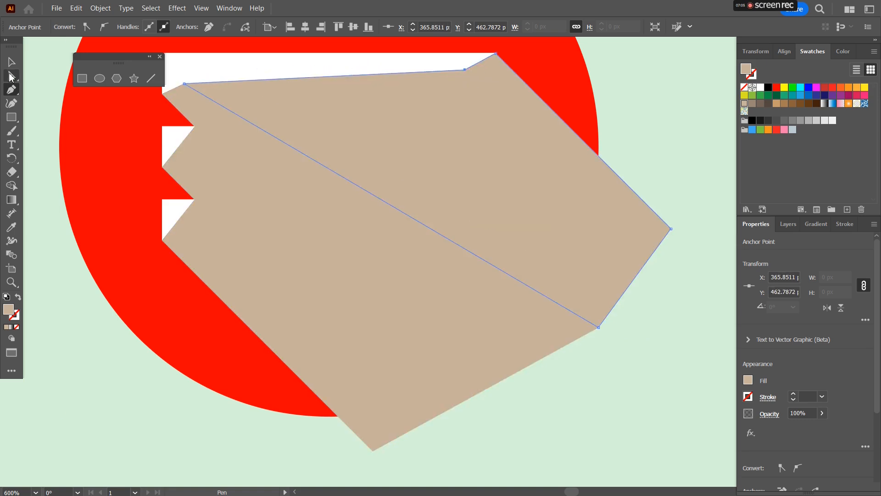
click(11, 63)
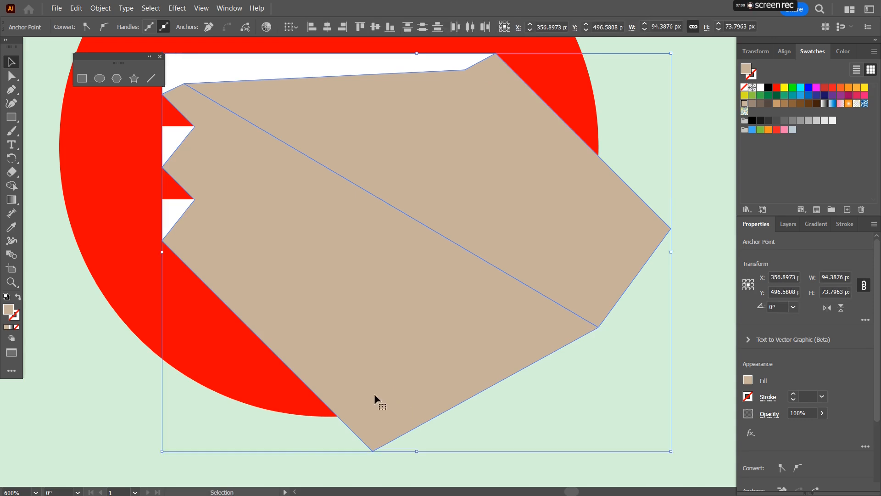
Step: Merge the two shadow shapes with the Shape Builder and send the result behind the bars
click(12, 185)
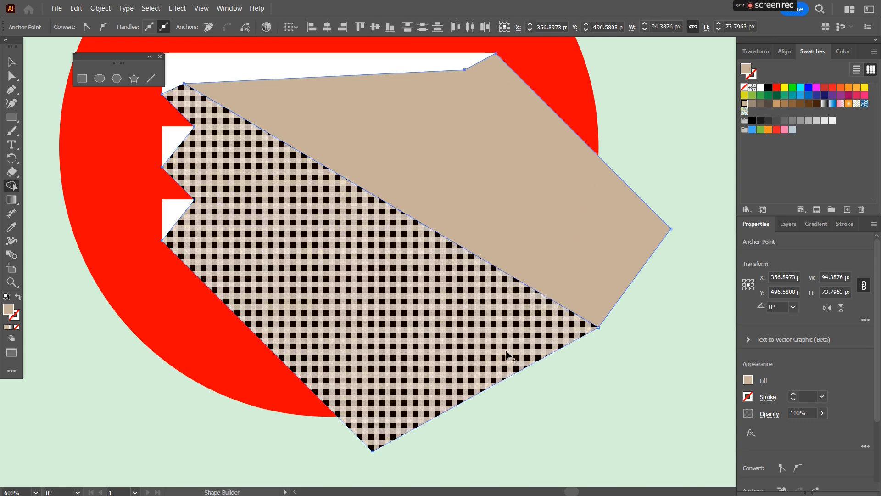
drag(508, 355, 483, 206)
click(12, 63)
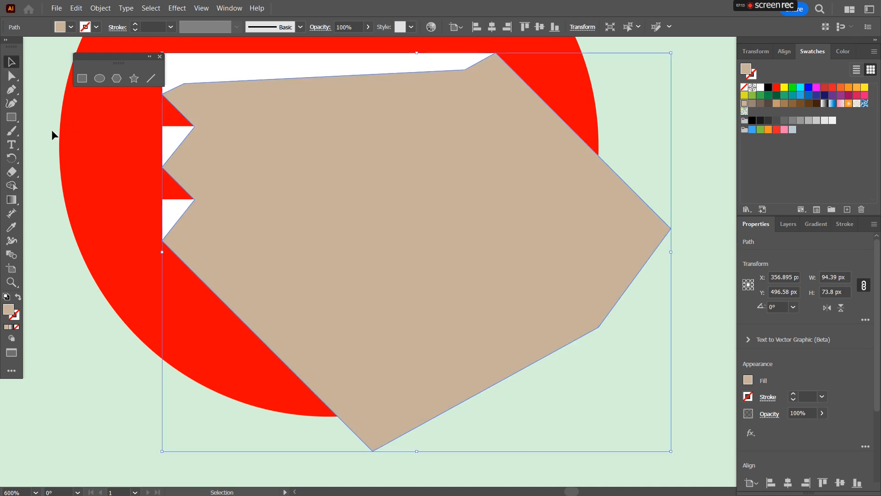
key(ctrl+[)
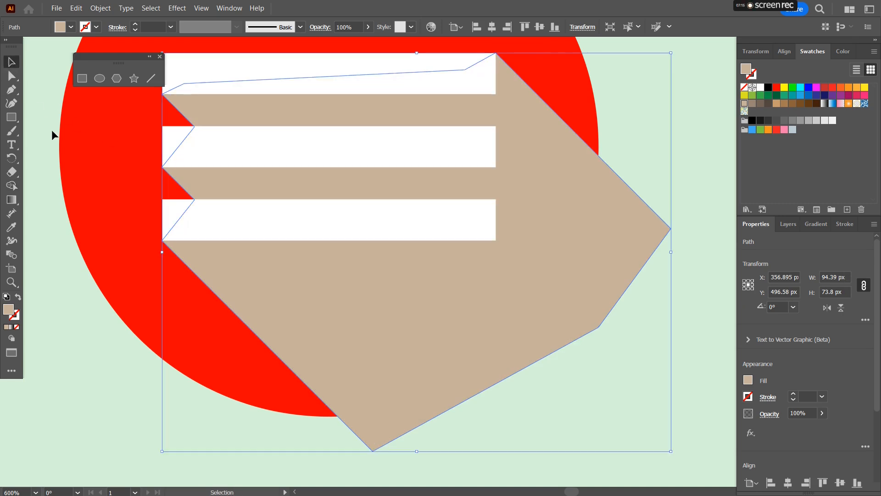
Step: Select the shadow with the circle and remove the shadow area outside the circle using the Shape Builder
shift+click(535, 50)
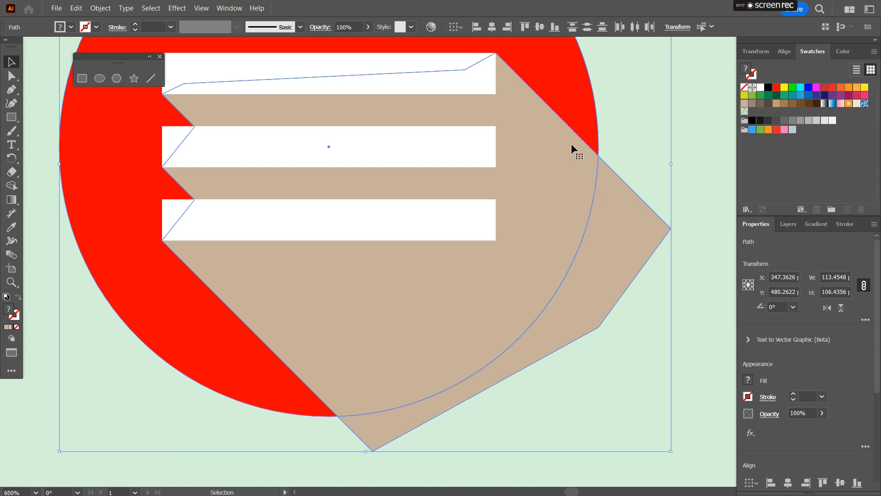
key(shift+m)
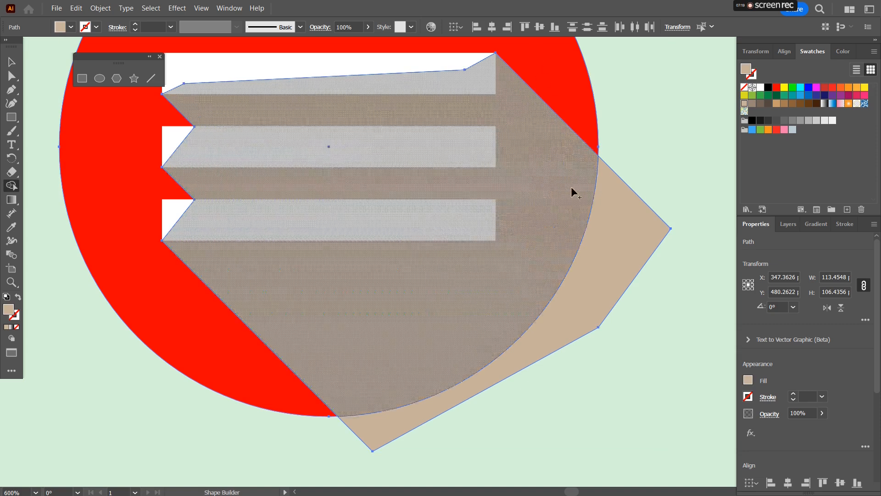
alt+click(617, 235)
click(11, 62)
Step: Fill the trimmed shadow black and set its opacity to 20%
click(568, 289)
click(574, 229)
click(751, 121)
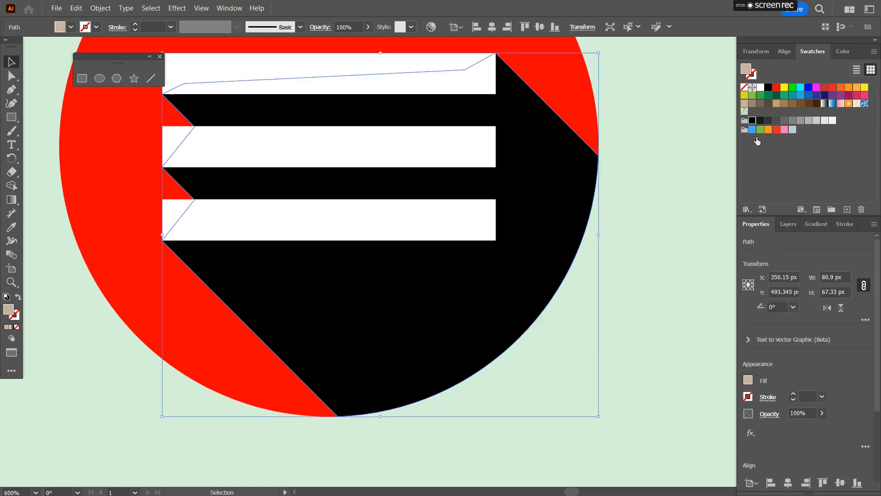
click(798, 412)
text(20)
key(Return)
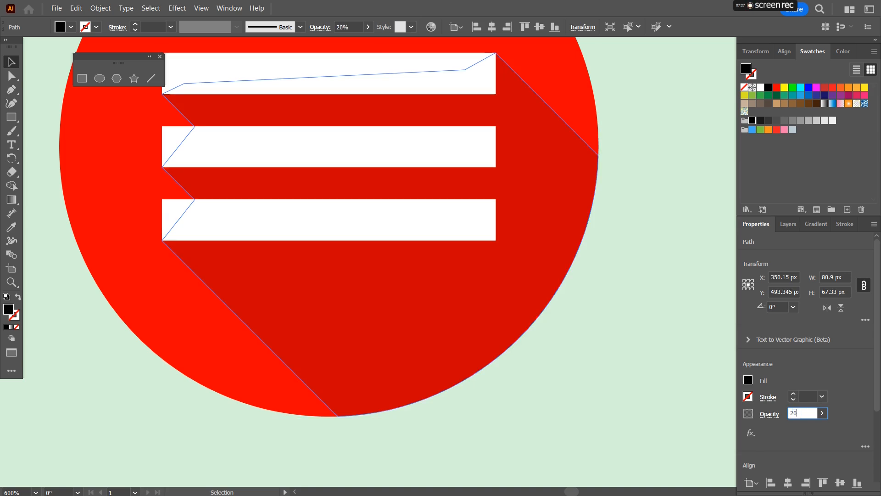
Step: Select the finished menu icon and move it into the second icon row beside the folder icon
click(666, 311)
scroll(663, 305, down, 6)
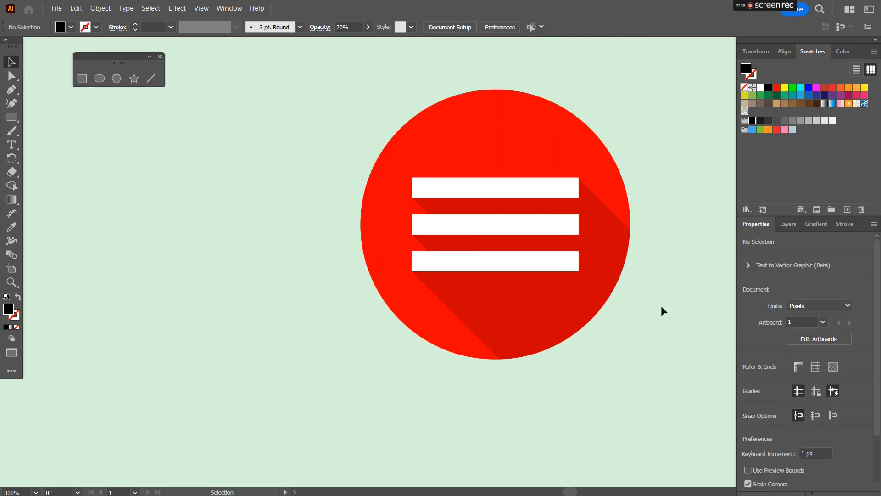
drag(657, 147, 334, 291)
scroll(420, 235, down, 1)
scroll(442, 228, down, 1)
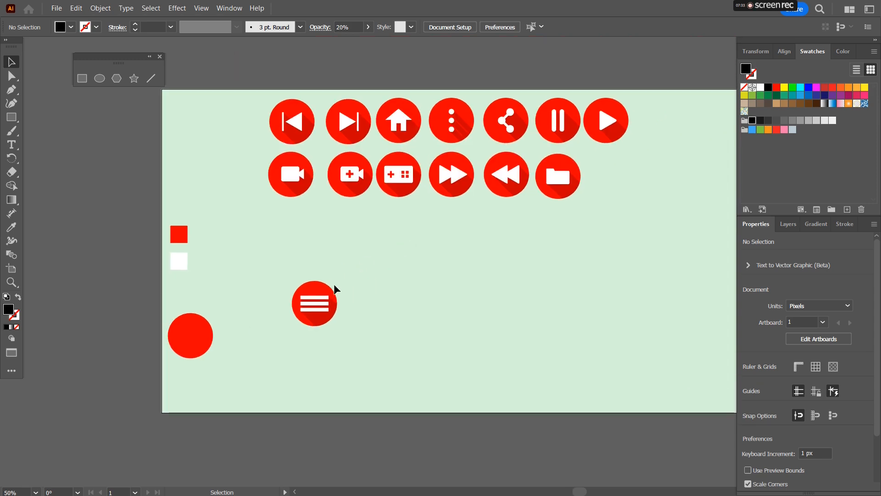
drag(286, 274, 356, 366)
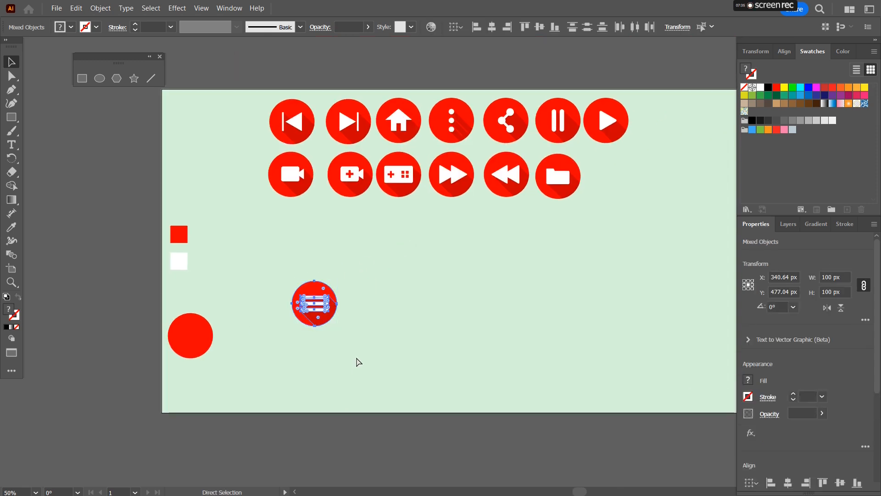
drag(320, 294, 614, 170)
click(509, 300)
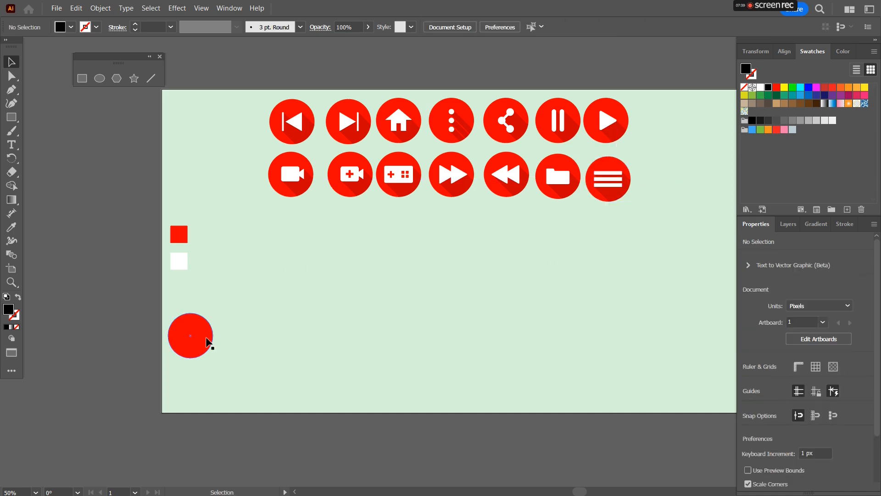
Step: Duplicate the red base circle and draw a red rectangle about 96 × 64 px for a mail icon
drag(208, 341, 285, 319)
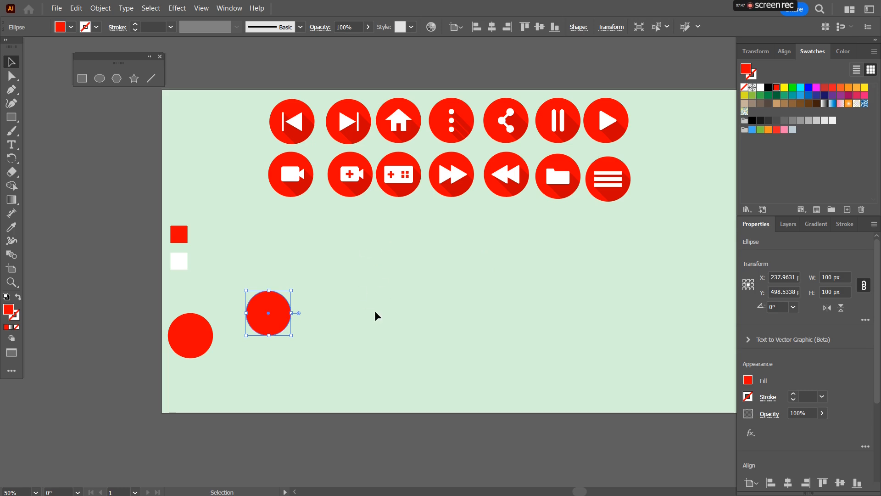
click(12, 117)
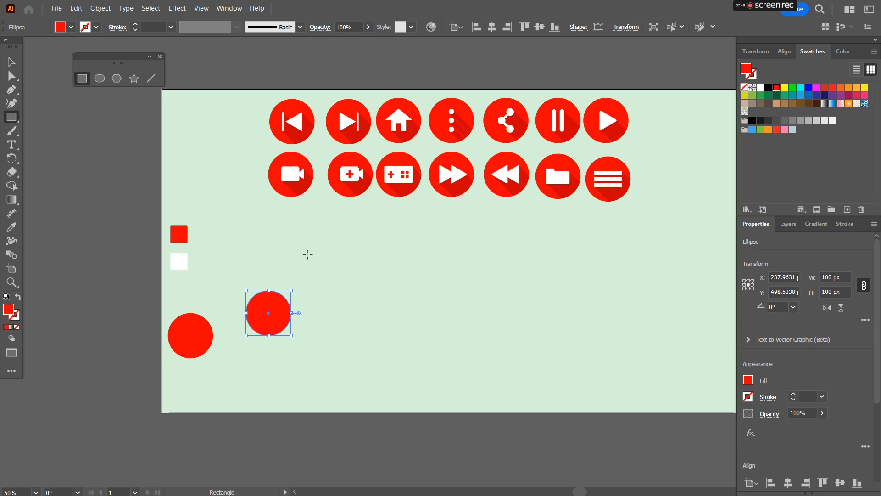
scroll(328, 257, up, 1)
scroll(386, 307, up, 1)
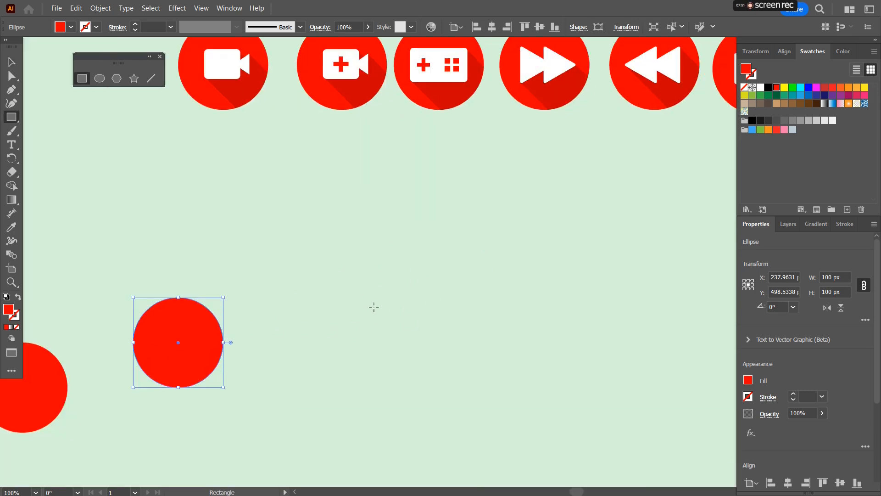
drag(374, 307, 372, 298)
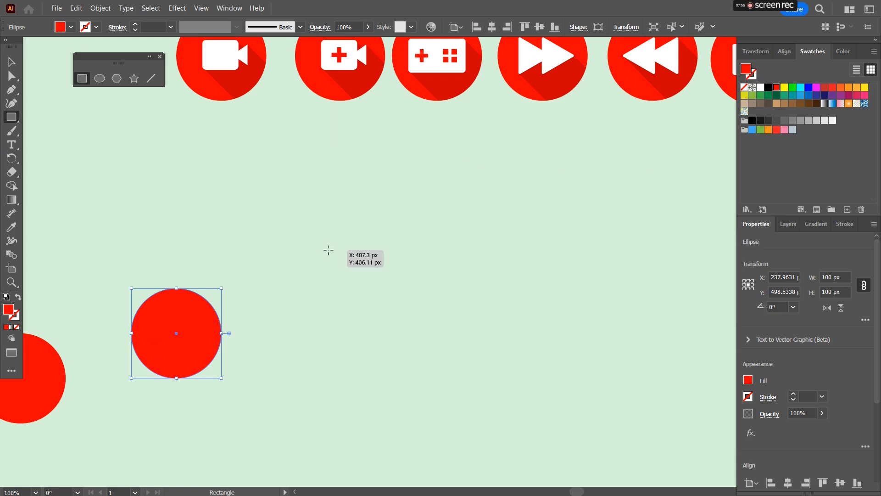
drag(328, 250, 414, 307)
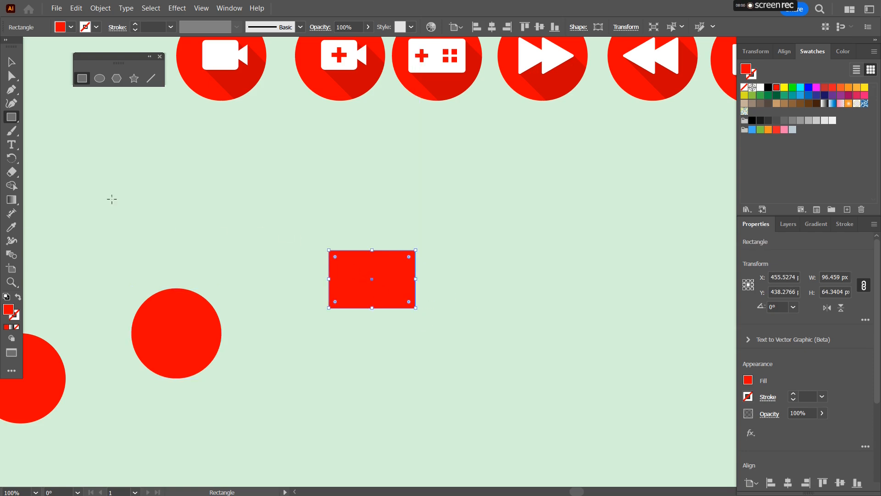
Step: Try drawing a diagonal line on the rectangle with the Line Segment tool, then undo it
click(152, 79)
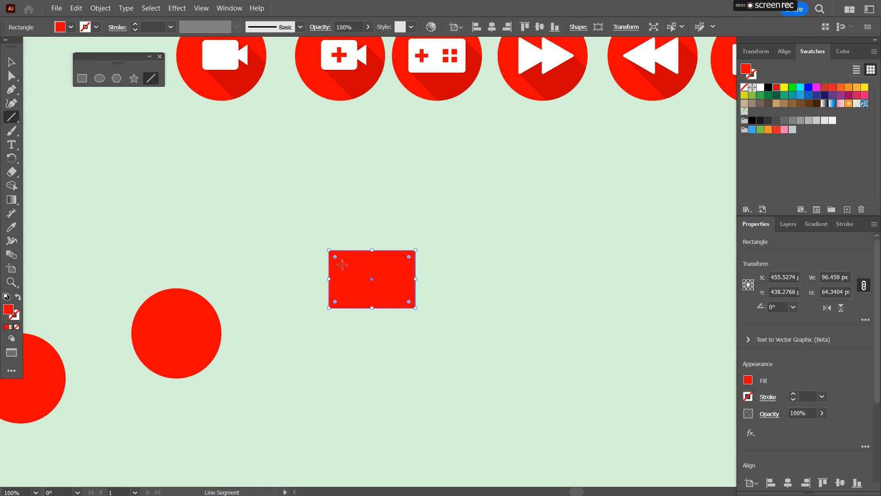
scroll(344, 265, up, 2)
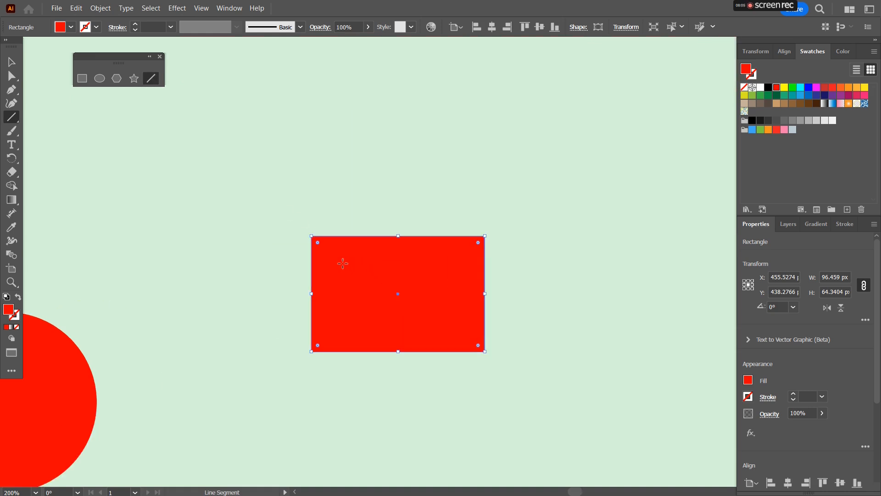
drag(338, 257, 398, 294)
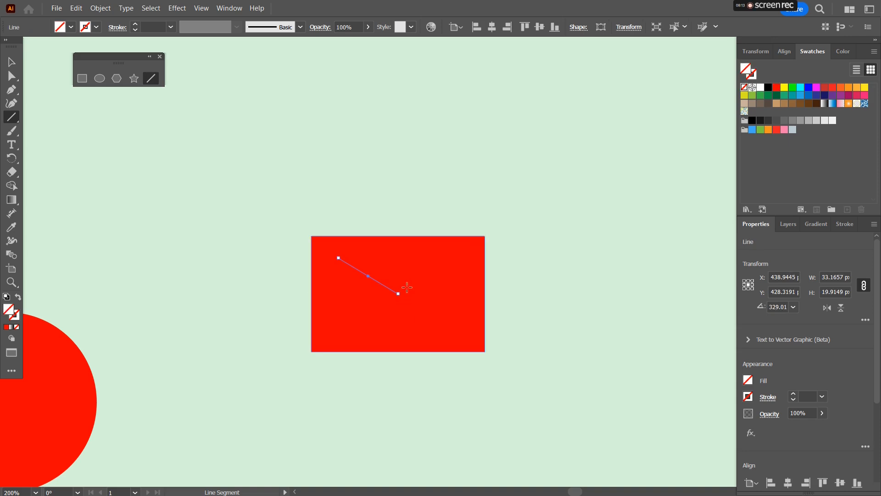
key(ctrl+z)
Step: Reposition the rectangle slightly and delete the stray anchor point left by the Pen tool
key(p)
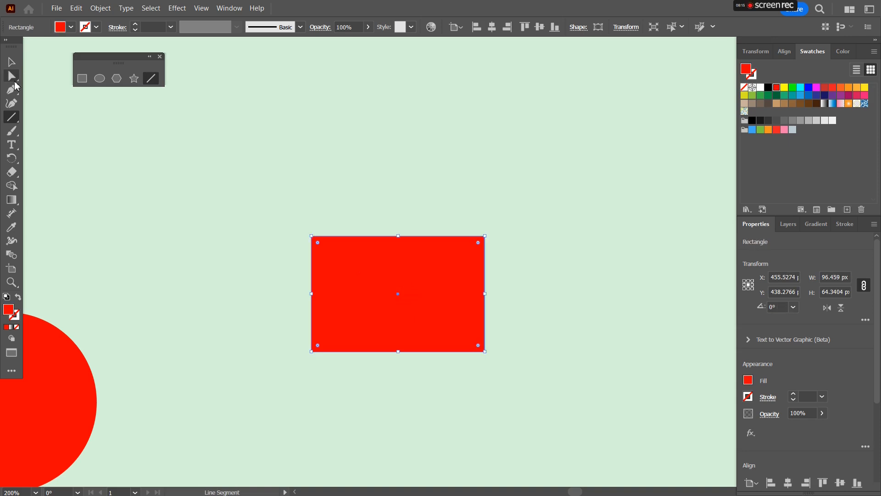
click(334, 256)
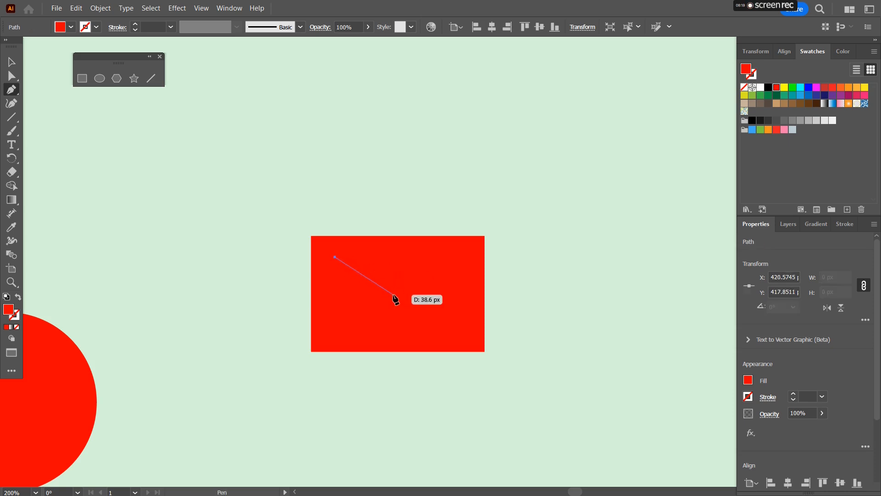
key(v)
click(389, 251)
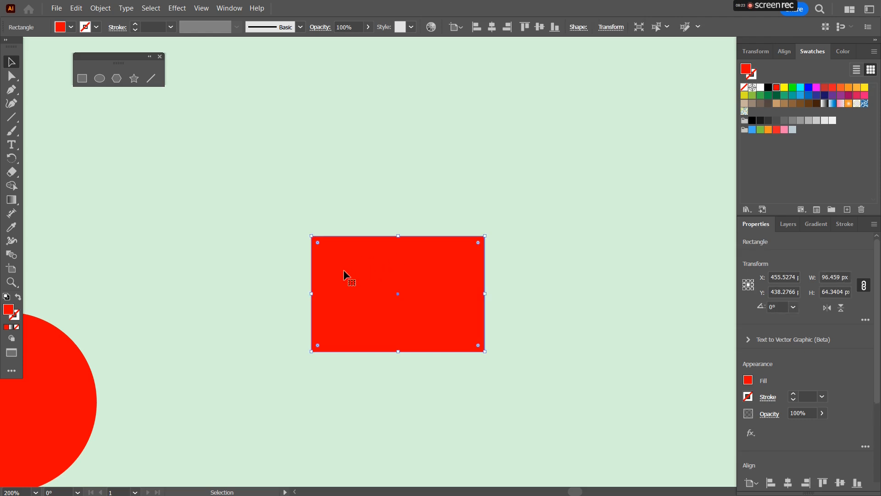
drag(367, 284, 426, 283)
drag(294, 204, 314, 260)
key(Delete)
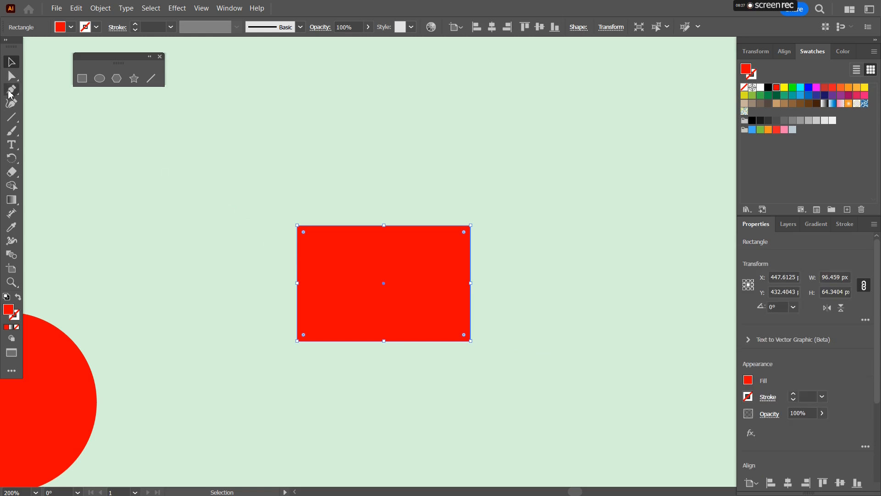
Step: Draw a V-shaped open path across the rectangle's upper half with the Pen tool
click(13, 89)
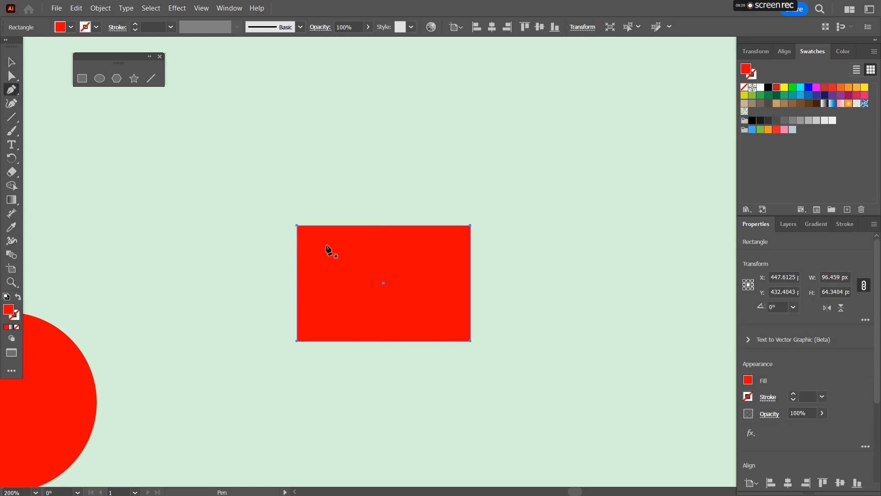
click(324, 247)
click(383, 283)
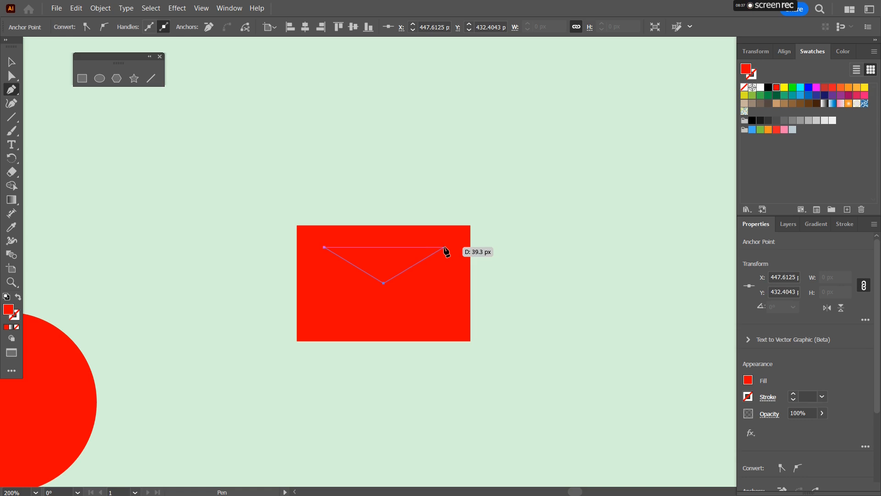
click(444, 248)
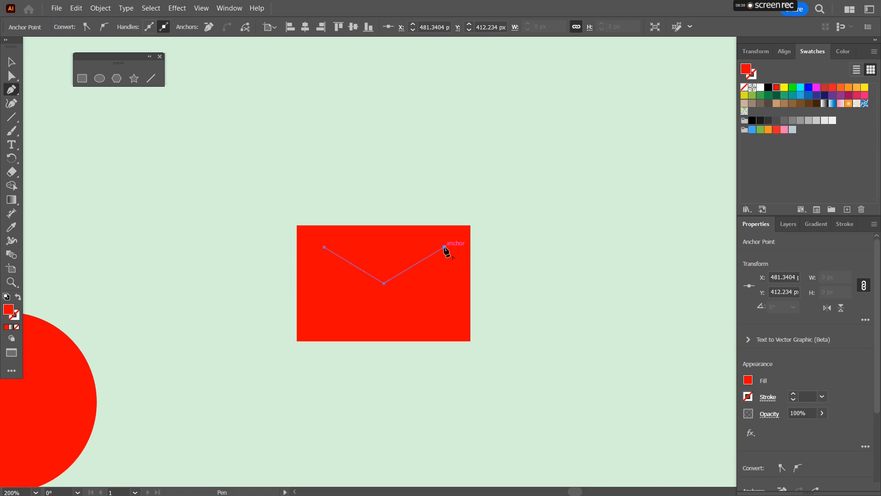
key(f)
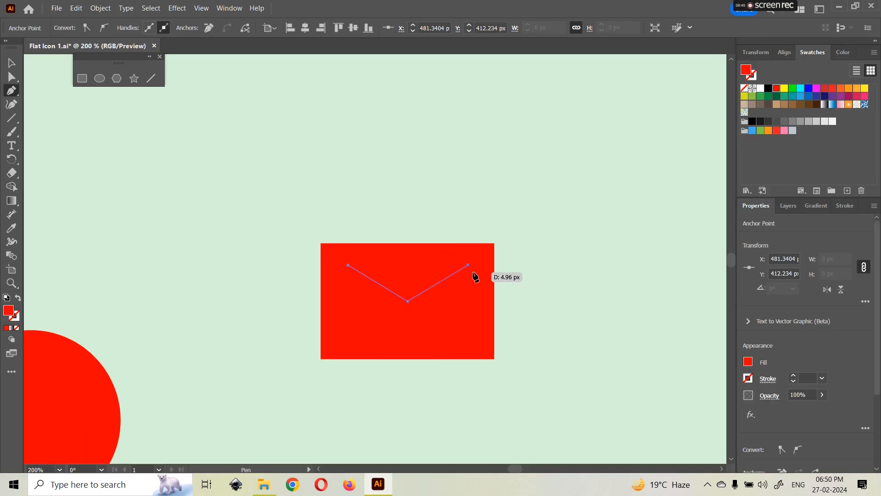
click(12, 64)
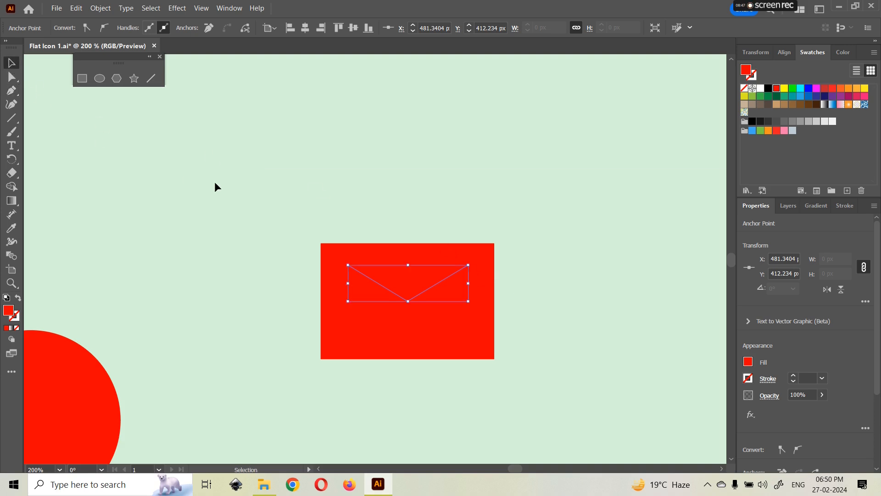
key(f)
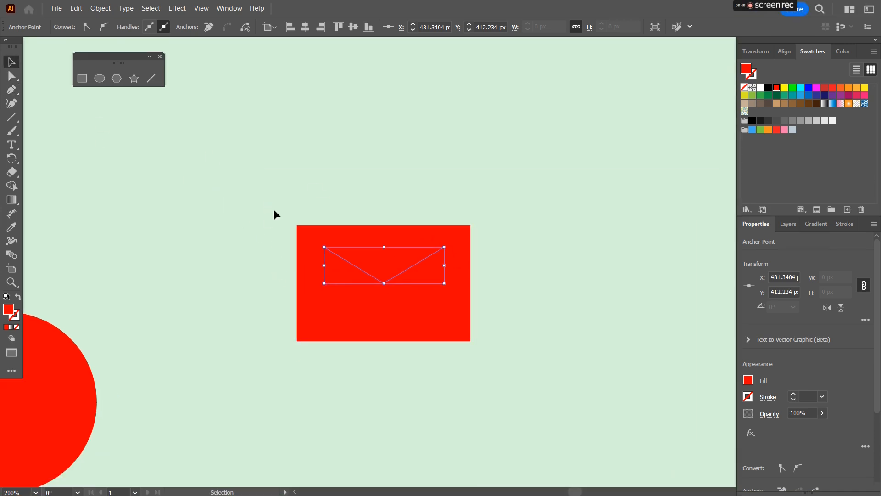
Step: Give the V path a white 3 pt stroke with round caps and no fill
click(10, 310)
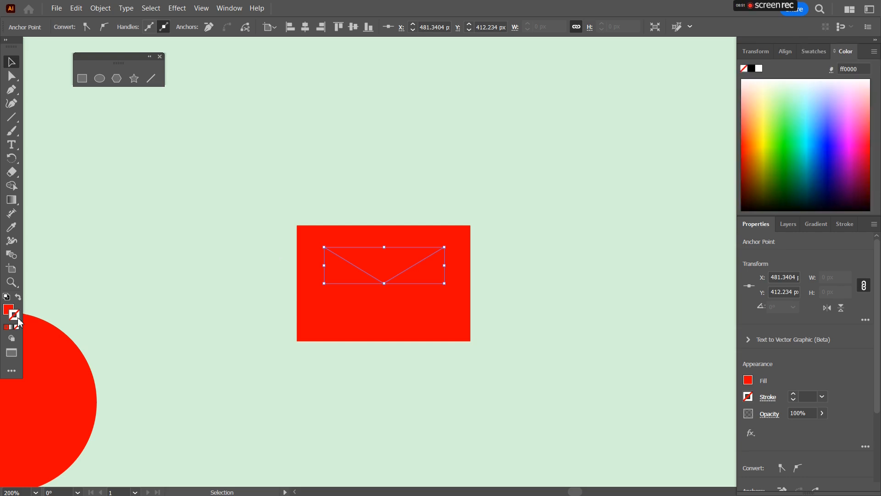
click(758, 69)
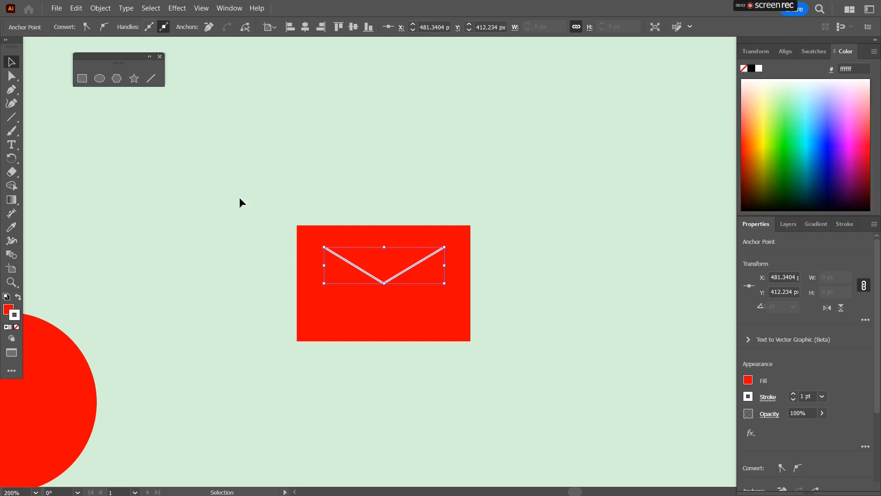
click(844, 224)
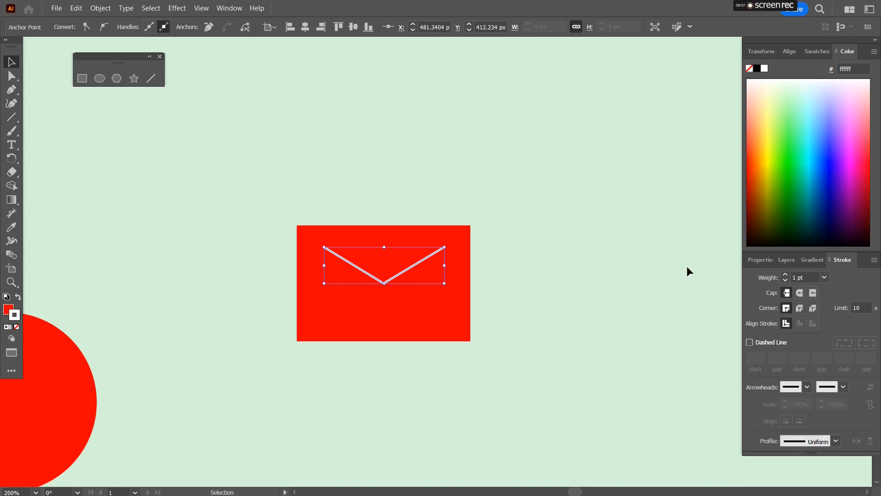
click(787, 273)
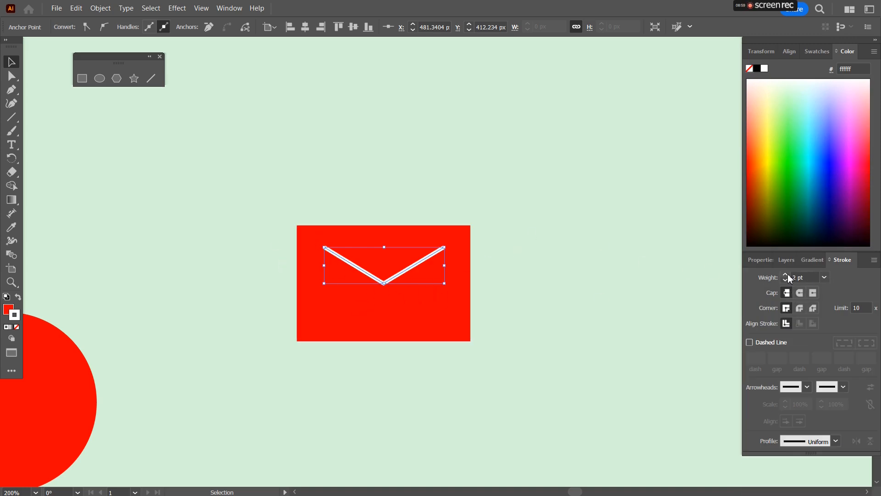
click(787, 274)
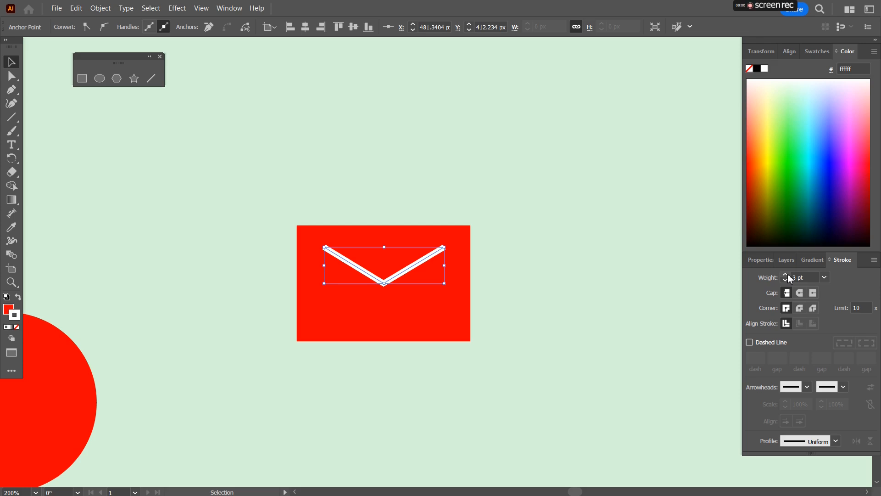
click(511, 296)
click(408, 272)
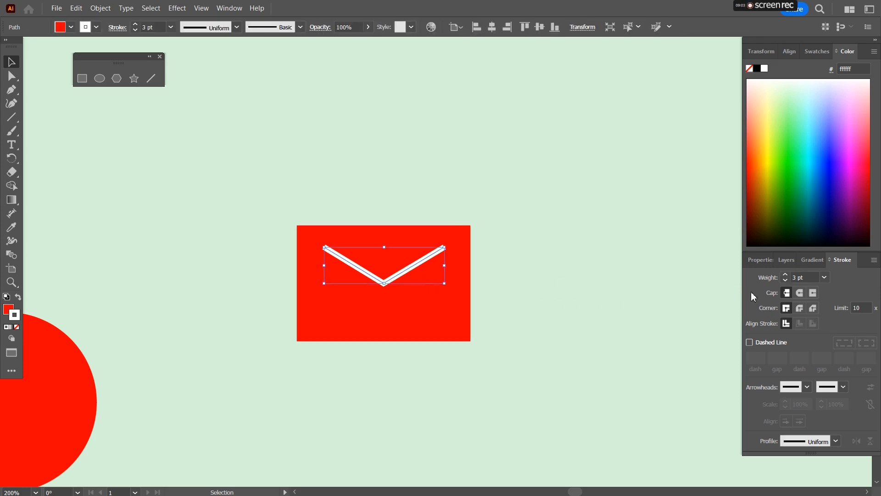
click(800, 308)
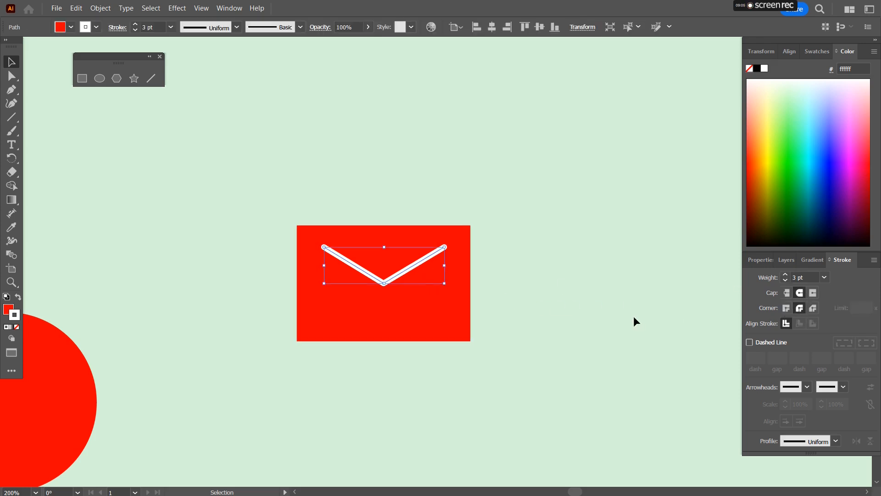
click(596, 284)
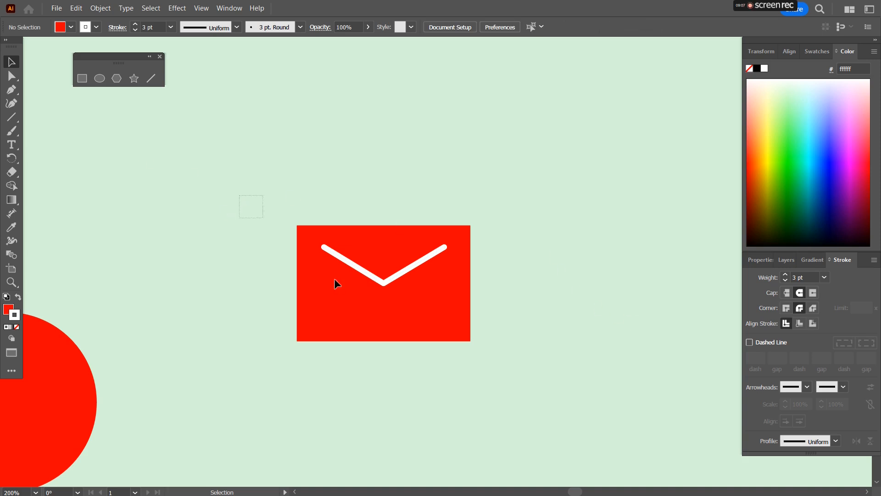
Step: Reduce the rectangle's height slightly by moving its bottom edge up
drag(334, 278, 540, 381)
mouse_move(383, 342)
mouse_down()
mouse_move(385, 322)
mouse_move(384, 331)
mouse_up()
key(ctrl+z)
click(452, 345)
click(453, 340)
drag(276, 196, 459, 332)
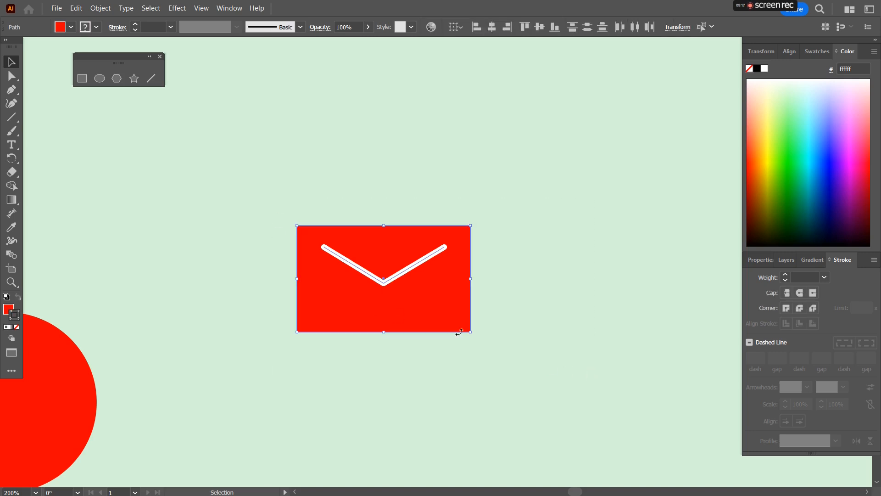
click(598, 285)
Step: Nudge the V path up three steps within the rectangle
click(386, 281)
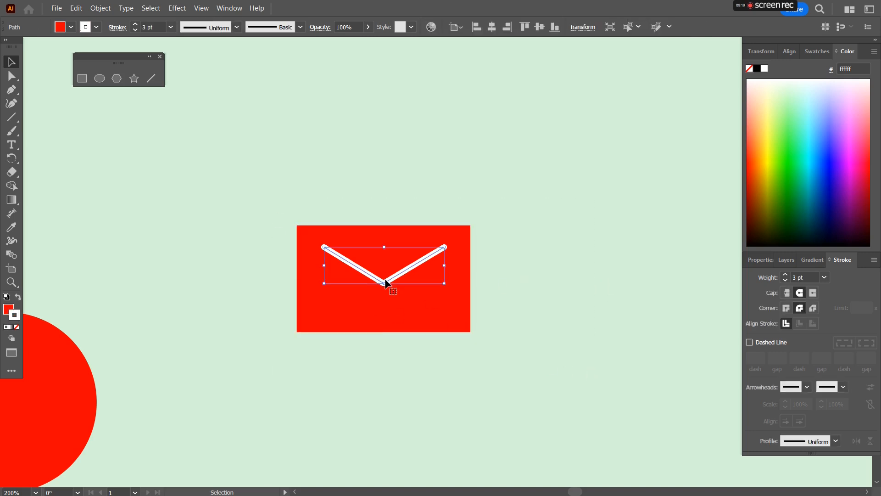
key(Up)
key(Up)
key(Up)
key(Up)
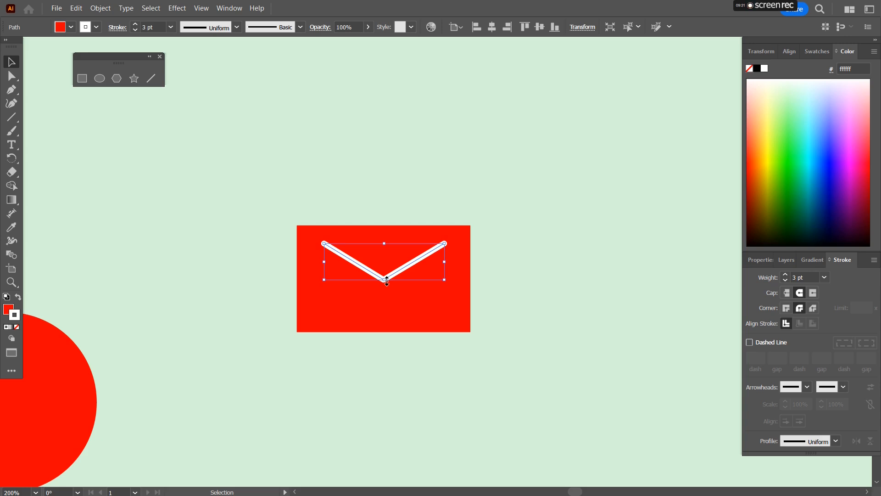
Step: Select the rectangle and V path together and group them into an envelope
drag(266, 196, 513, 384)
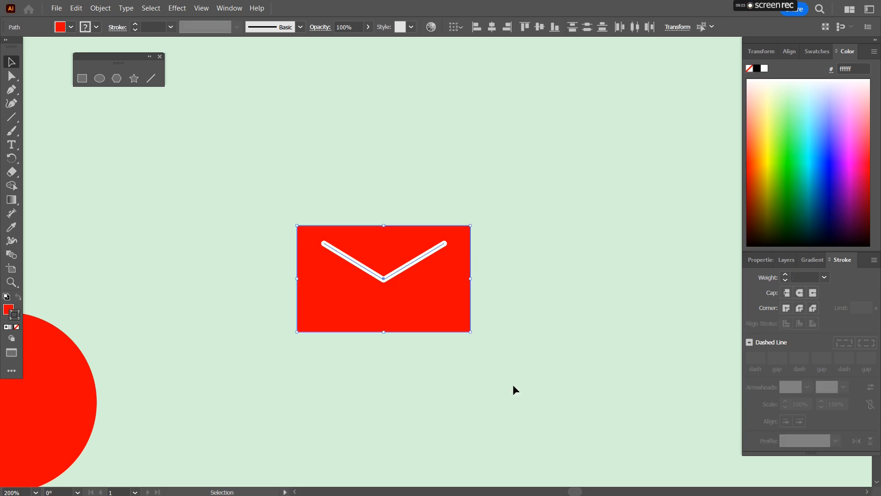
key(ctrl+g)
key(v)
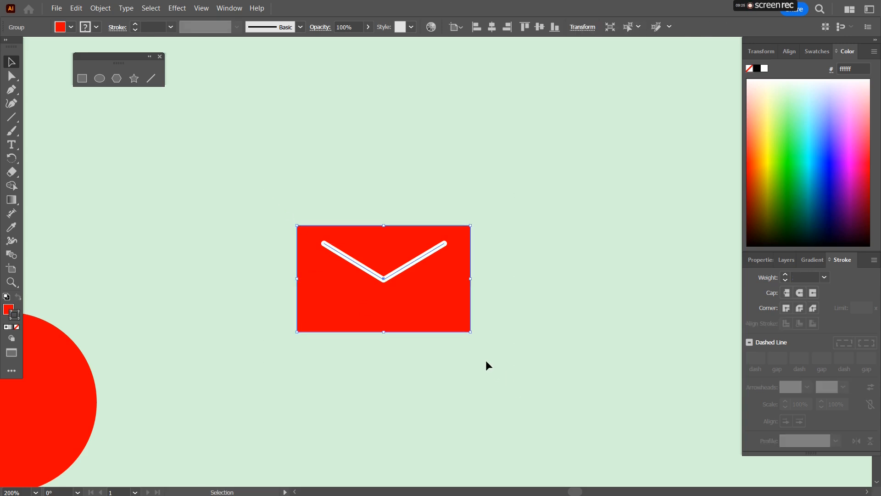
Step: Ungroup the envelope's rectangle and V path
scroll(485, 360, down, 2)
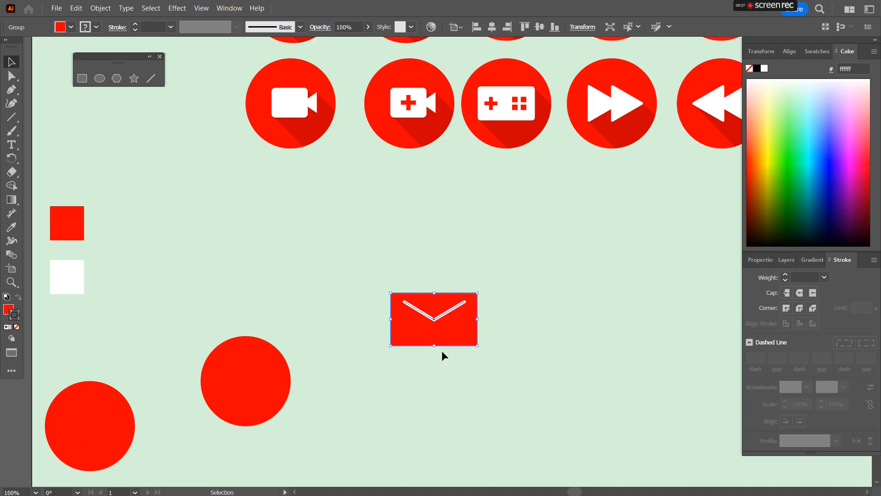
scroll(448, 347, up, 2)
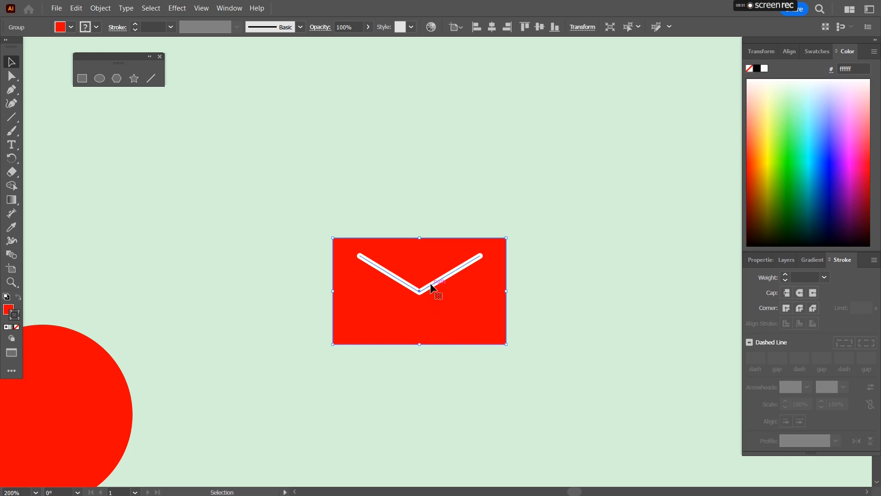
right_click(498, 296)
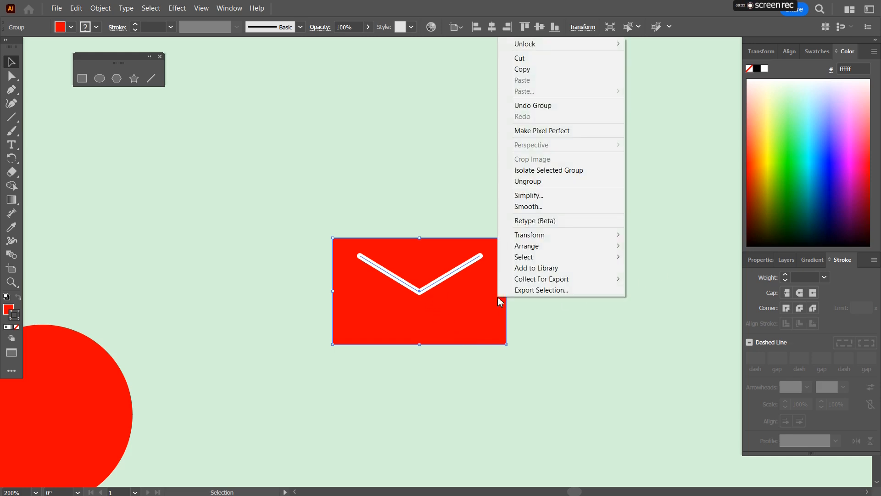
click(535, 181)
click(576, 240)
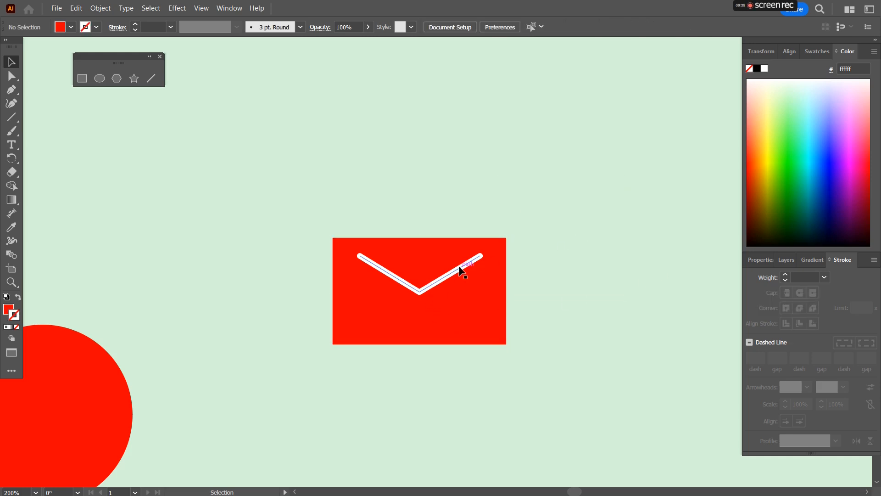
Step: Recolor the V path red by sampling the red sample square with the Eyedropper
click(460, 268)
scroll(236, 221, down, 2)
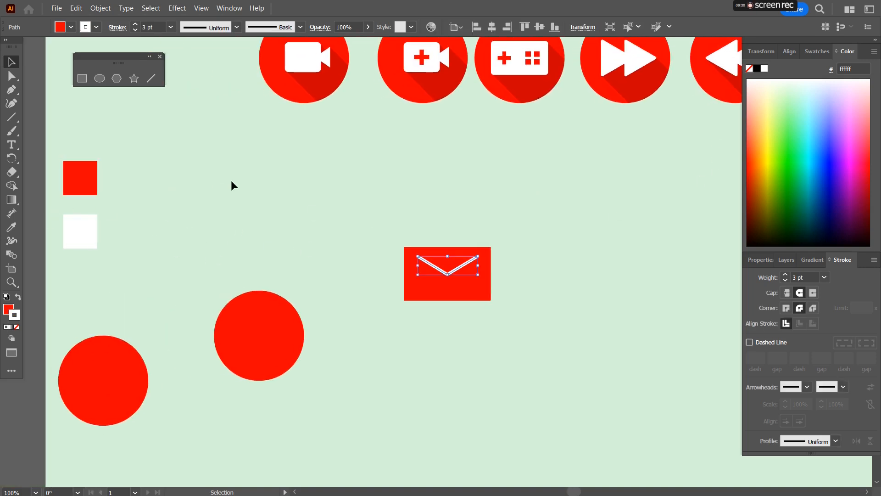
key(i)
click(91, 166)
Step: Fill the envelope rectangle white by sampling the white sample square with the Eyedropper
click(10, 64)
click(431, 299)
key(i)
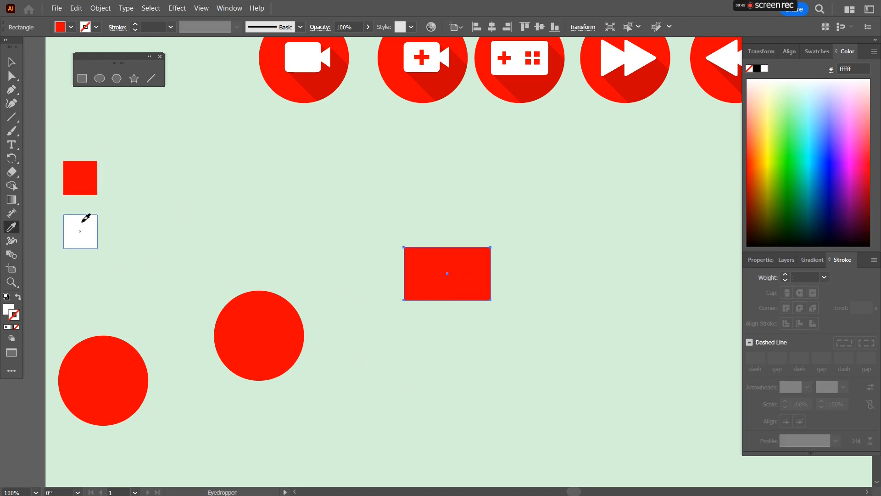
click(81, 230)
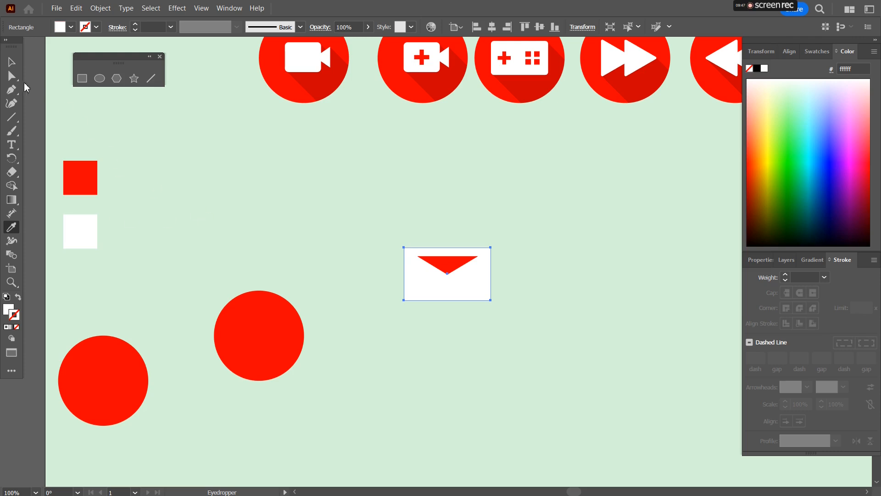
Step: Remove the fill from the V path so it has no fill
click(10, 64)
scroll(345, 268, up, 2)
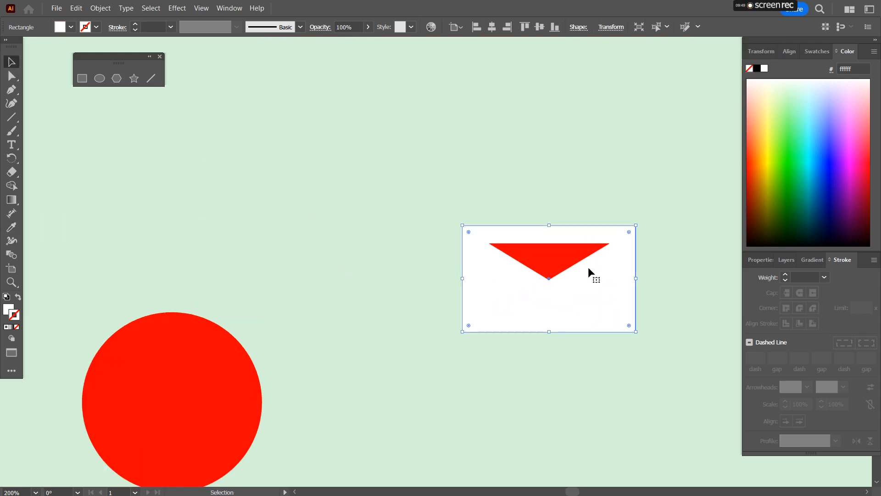
click(576, 262)
drag(693, 290, 562, 295)
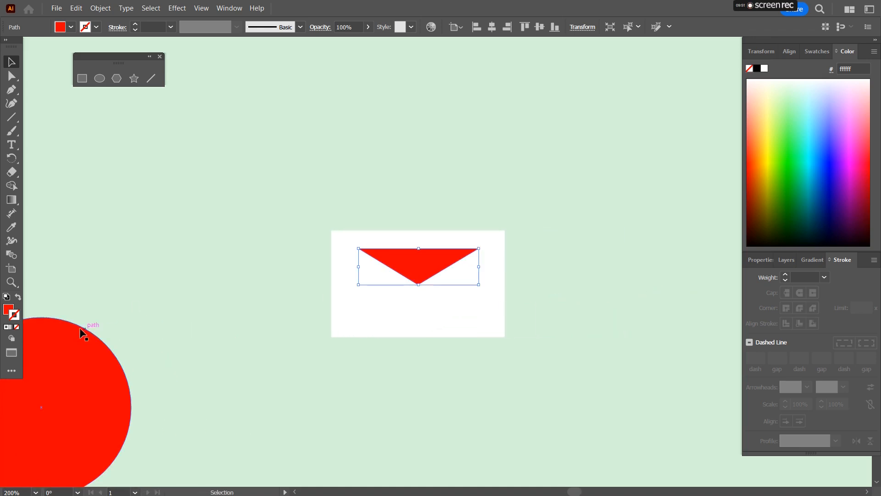
click(9, 310)
click(17, 316)
click(763, 68)
click(6, 309)
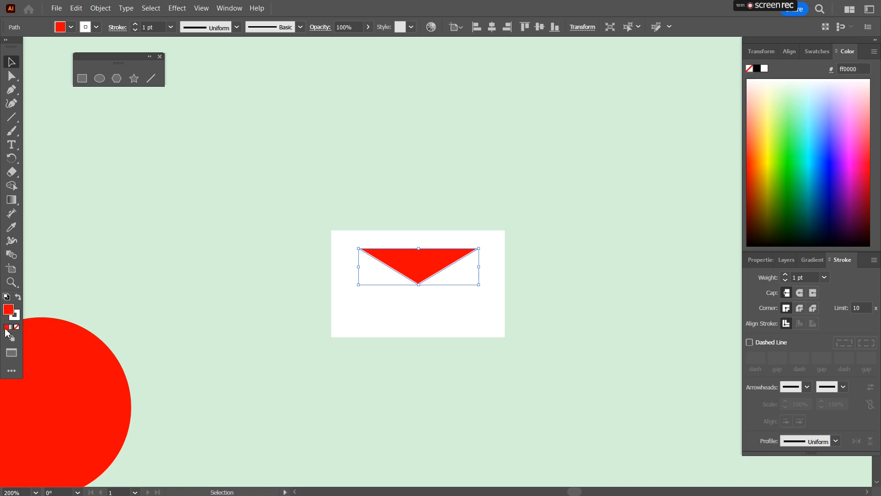
click(17, 327)
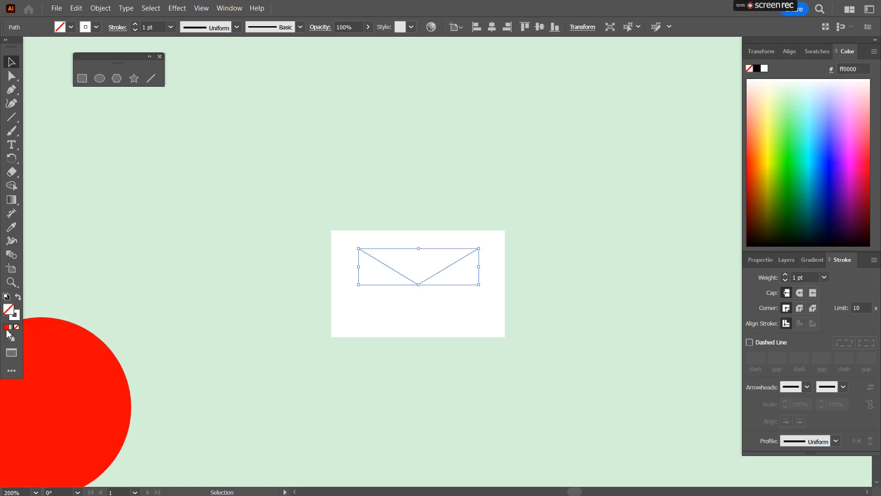
Step: Set the V path's stroke colour to red from the swatches
click(18, 317)
scroll(158, 263, down, 3)
drag(148, 244, 240, 265)
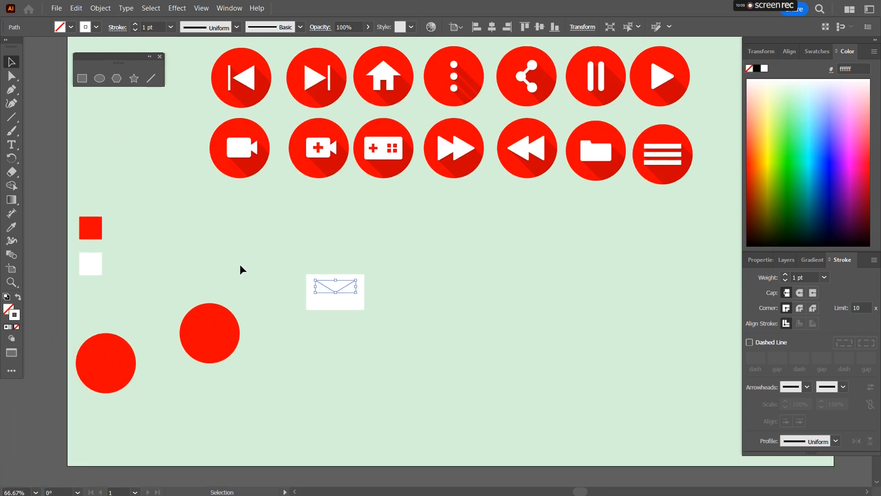
click(816, 51)
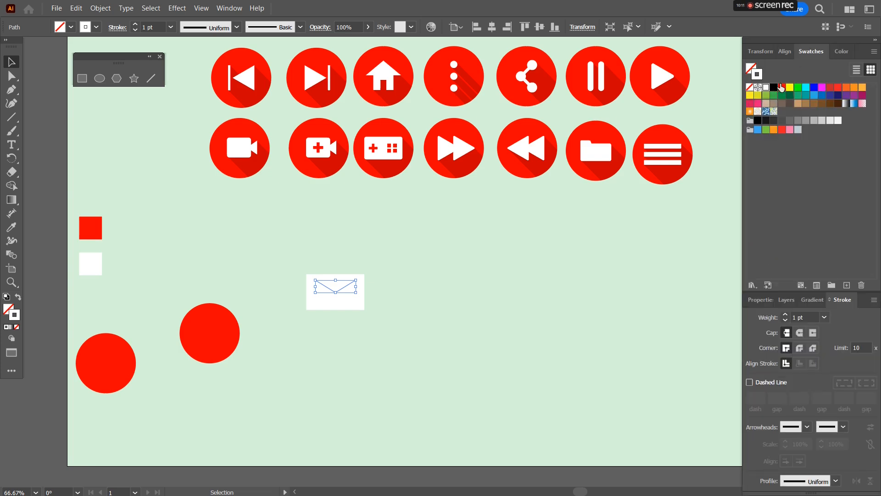
click(782, 87)
click(448, 315)
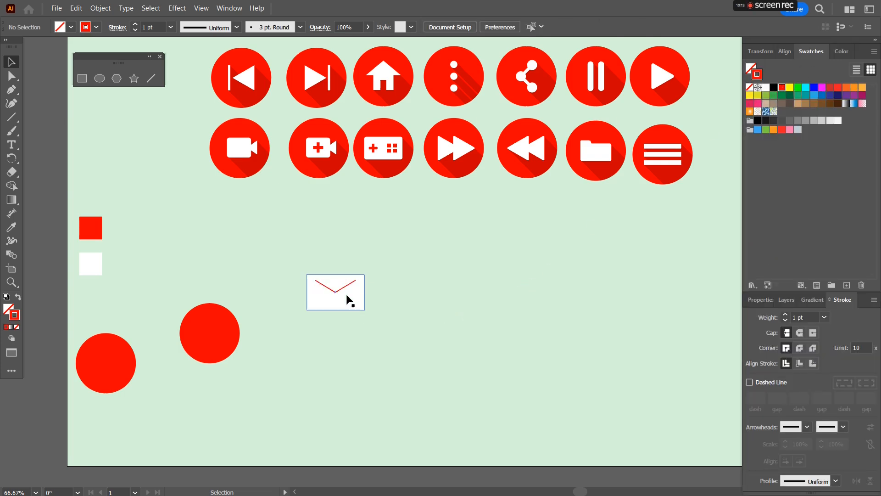
Step: Give the V path round corner joins and a 3 pt stroke weight
scroll(350, 299, up, 3)
scroll(349, 299, up, 1)
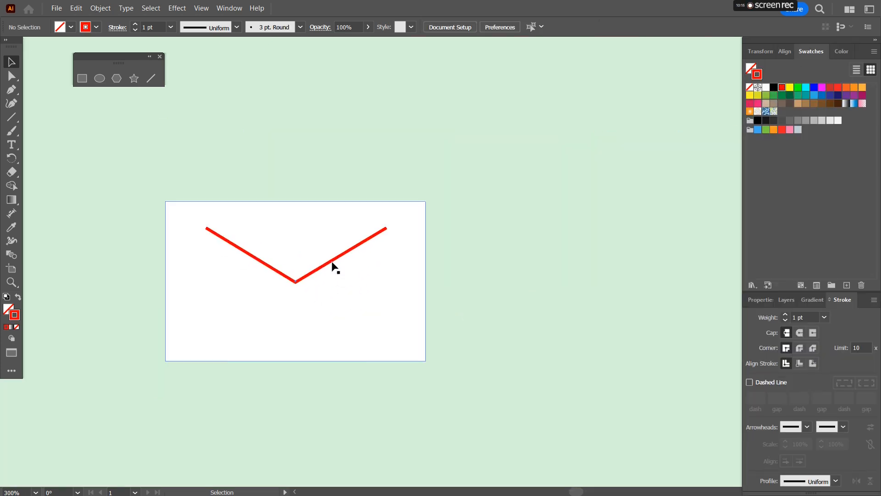
click(332, 260)
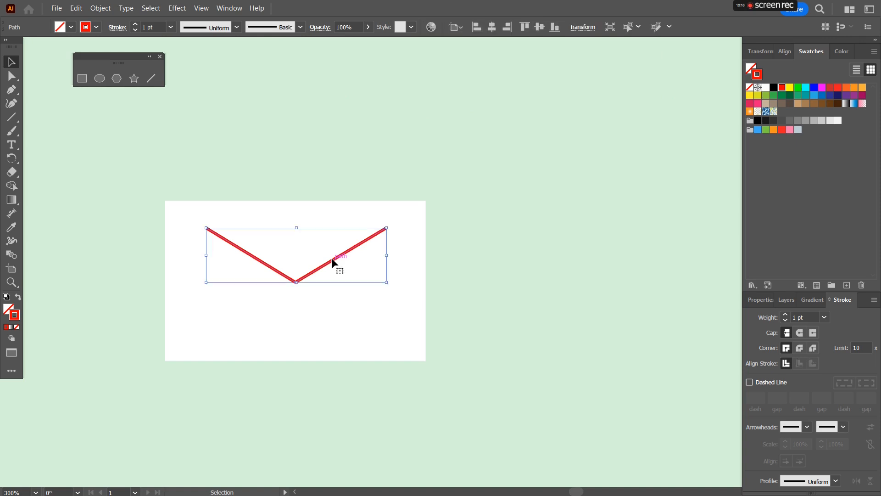
click(799, 347)
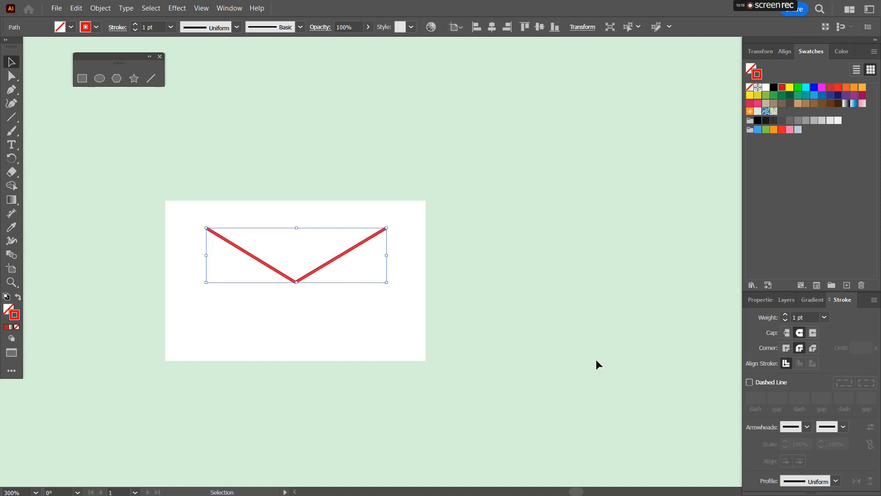
click(488, 365)
click(318, 269)
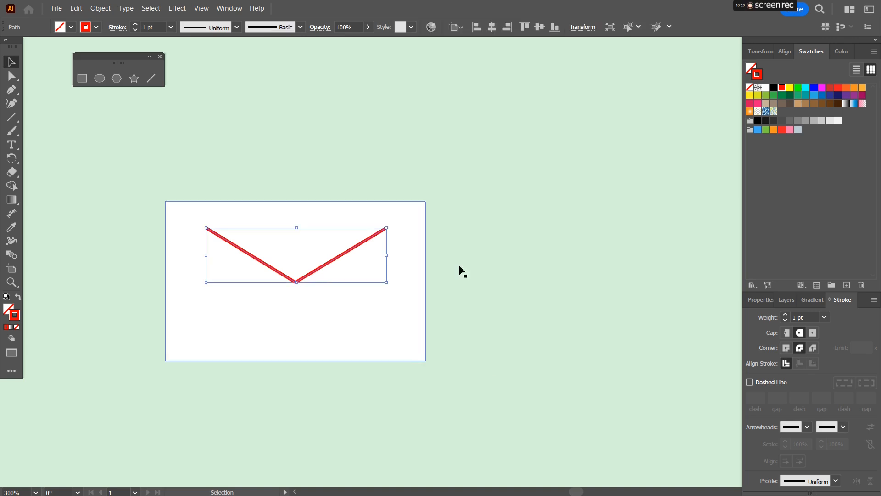
click(785, 314)
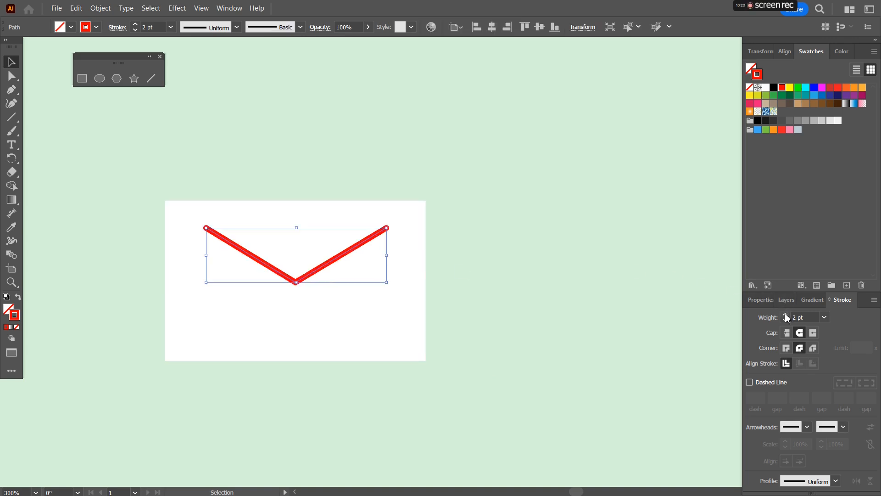
click(785, 313)
click(467, 288)
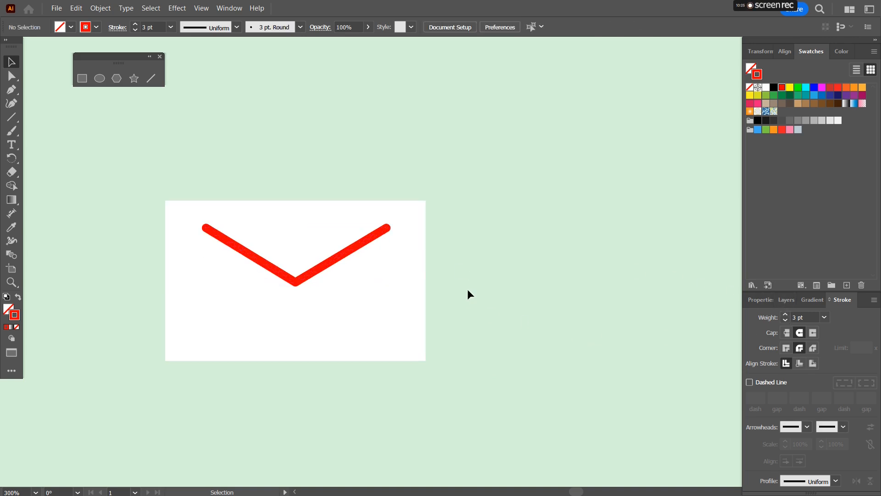
Step: Select the envelope parts, scale them down and move them onto the red circle
scroll(467, 288, down, 4)
drag(351, 248, 495, 338)
drag(436, 298, 408, 353)
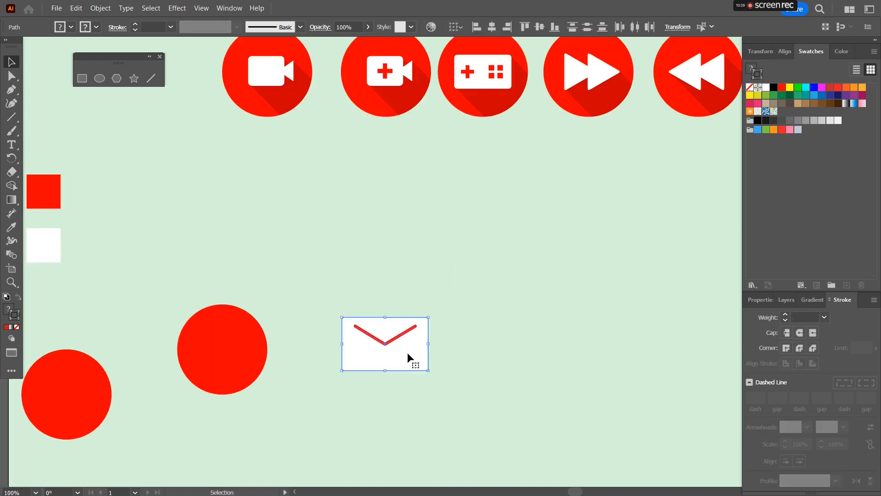
drag(428, 369, 229, 353)
scroll(237, 357, up, 2)
click(408, 358)
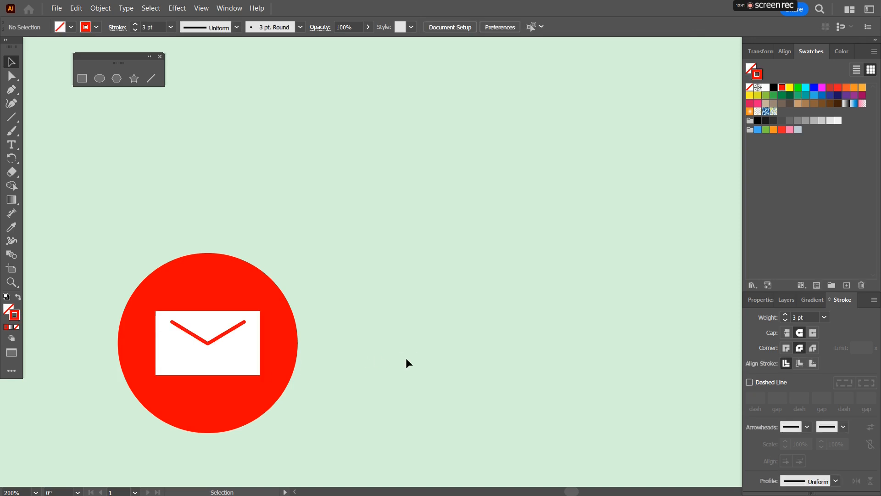
Step: Select the circle and envelope and center them horizontally and vertically on each other
click(238, 335)
drag(114, 237, 338, 445)
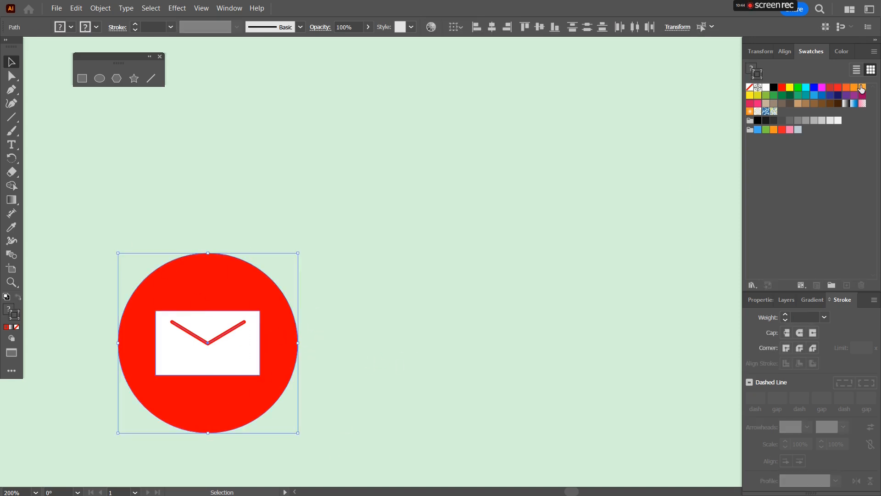
click(786, 51)
click(774, 82)
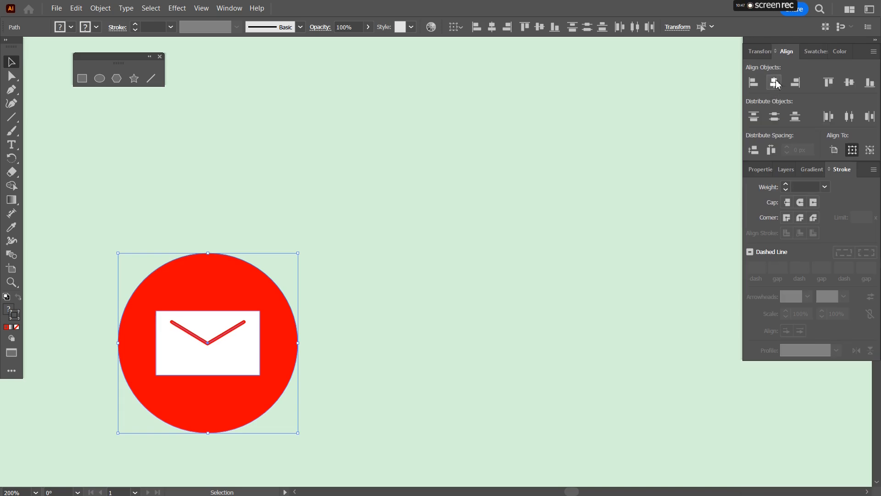
click(849, 83)
click(493, 244)
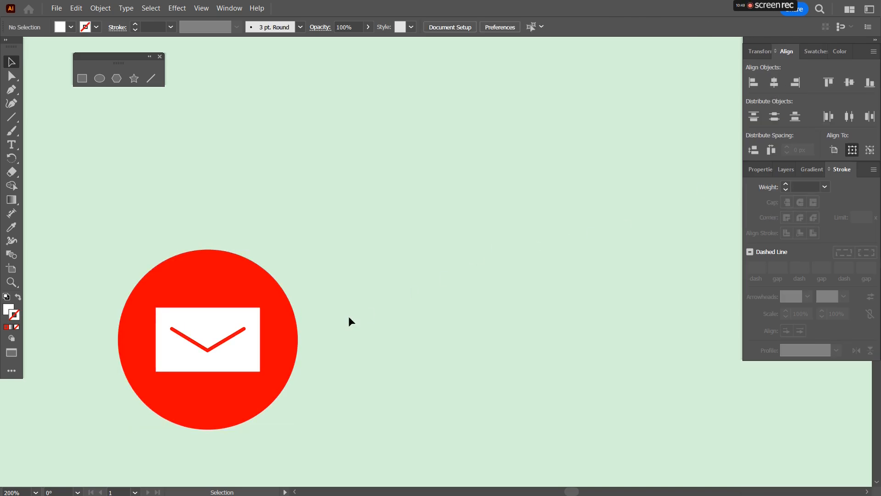
Step: Nudge the V path up three steps and group it with the white rectangle
click(220, 342)
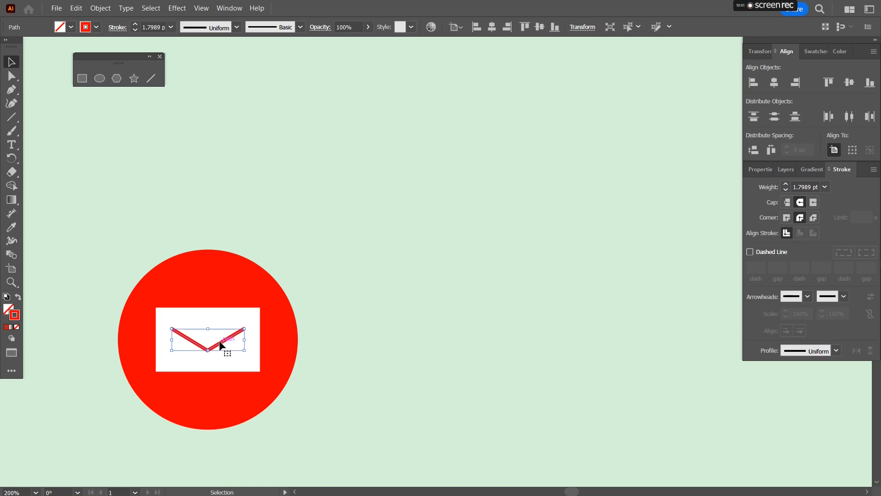
key(Up)
key(Up)
key(Up)
key(Up)
key(Up)
key(Up)
key(Up)
key(Up)
key(Up)
key(Up)
key(Up)
key(Up)
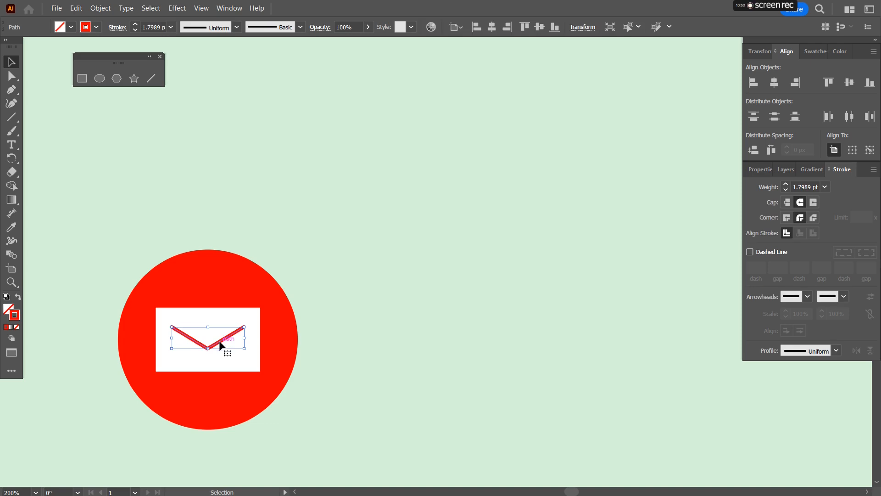
shift+click(227, 356)
key(ctrl+g)
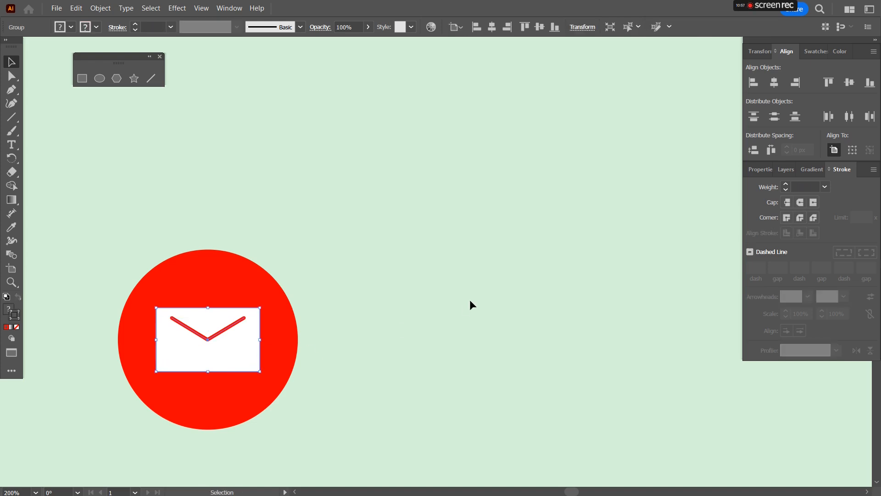
click(469, 299)
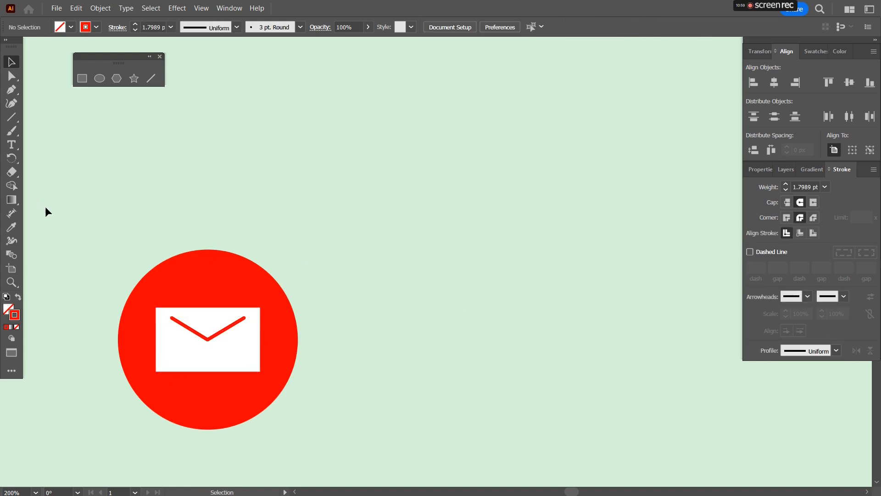
Step: Draw a closed four-point shadow shape with the Pen tool from the envelope's lower-left corner down-right beyond the circle
scroll(74, 207, down, 5)
key(p)
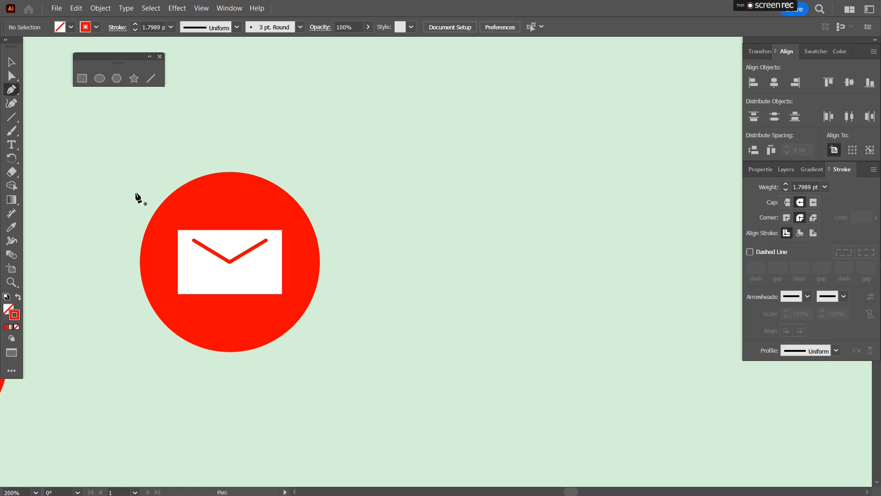
scroll(159, 232, up, 2)
scroll(194, 316, down, 3)
click(216, 215)
click(187, 237)
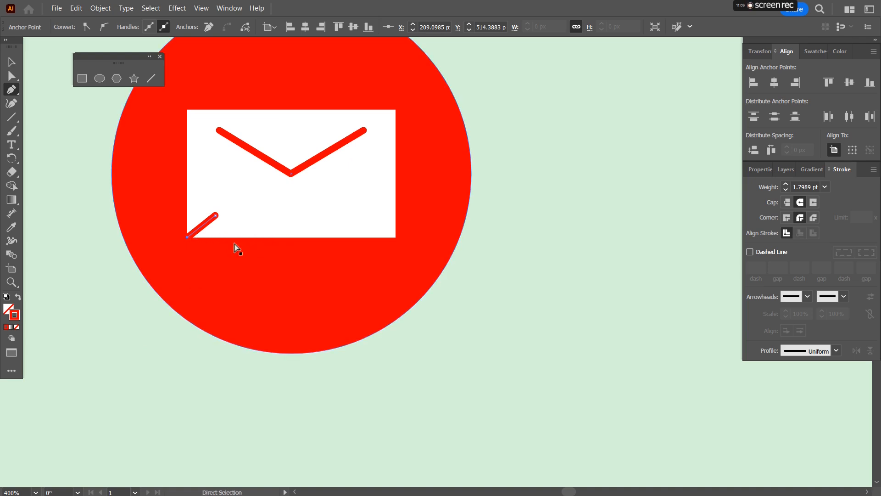
key(ctrl+z)
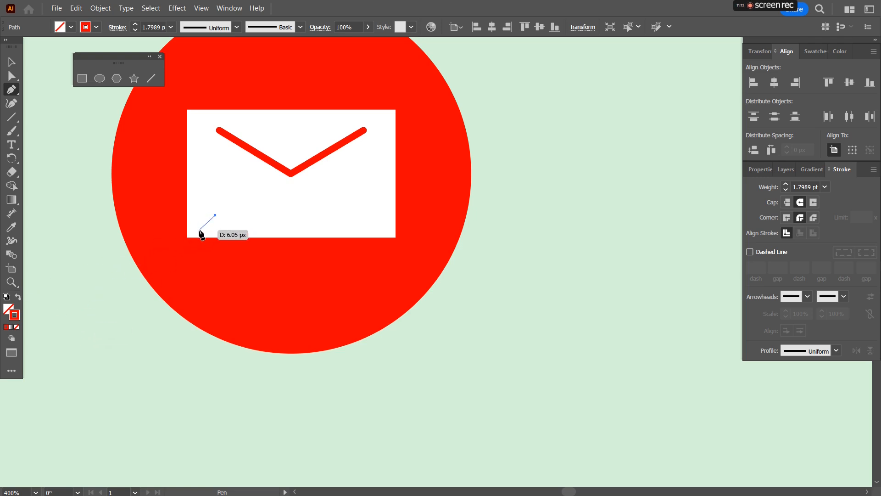
click(187, 237)
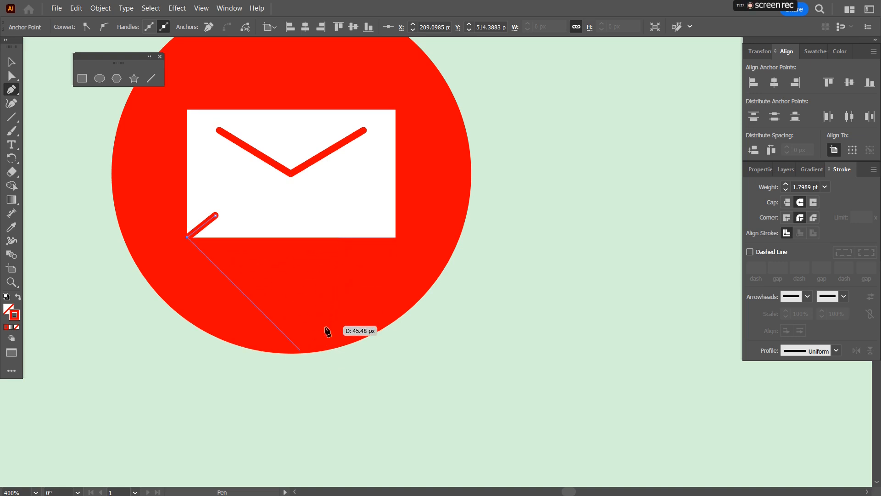
click(376, 425)
click(467, 343)
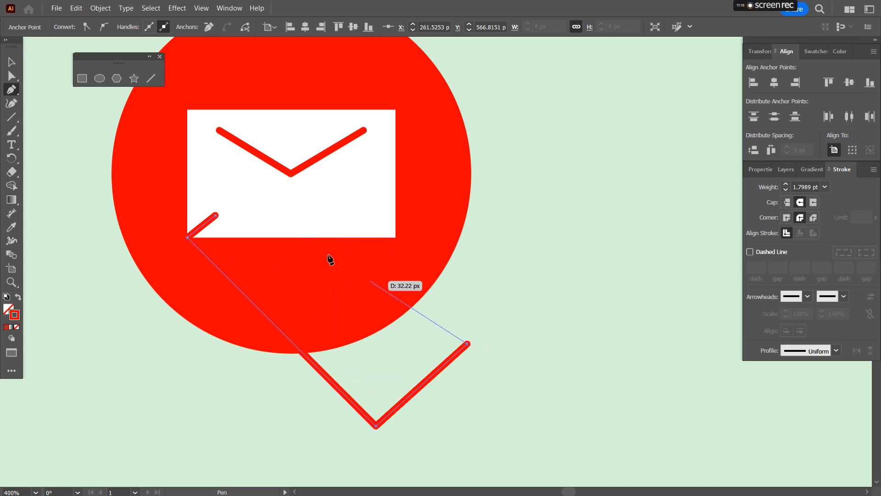
click(215, 214)
Step: Remove the shadow shape's stroke and fill it with a tan swatch
click(15, 315)
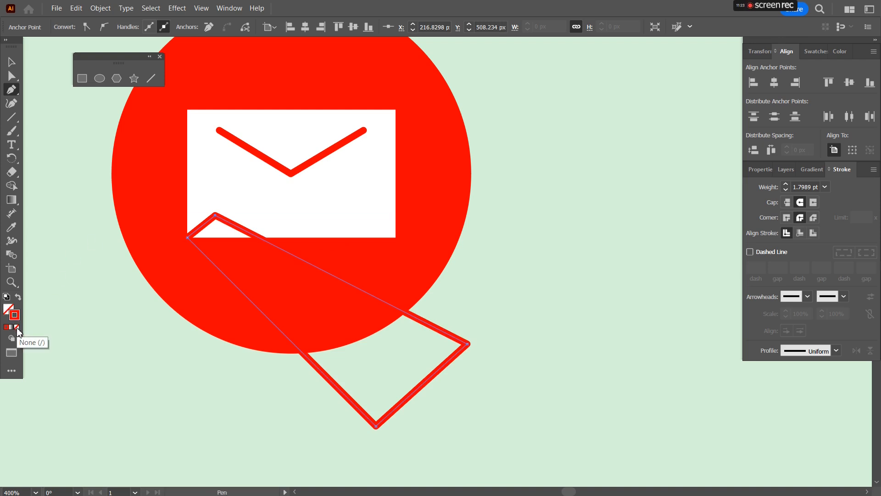
click(17, 327)
click(9, 310)
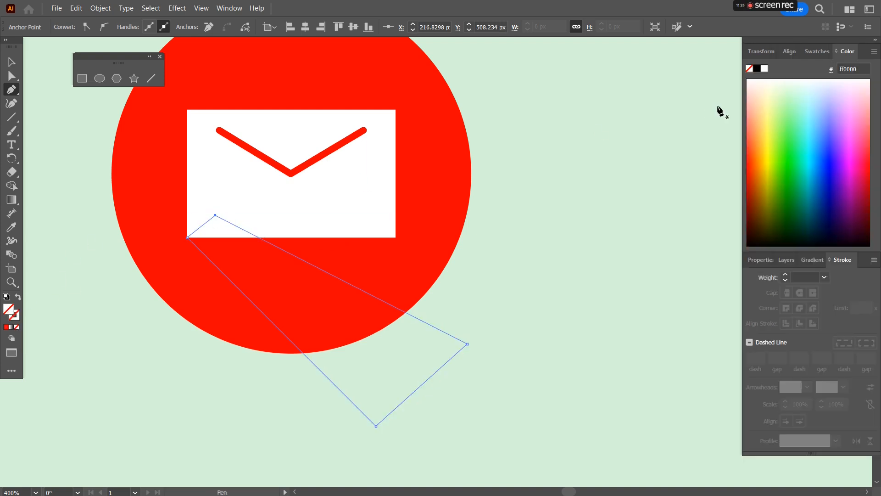
click(823, 49)
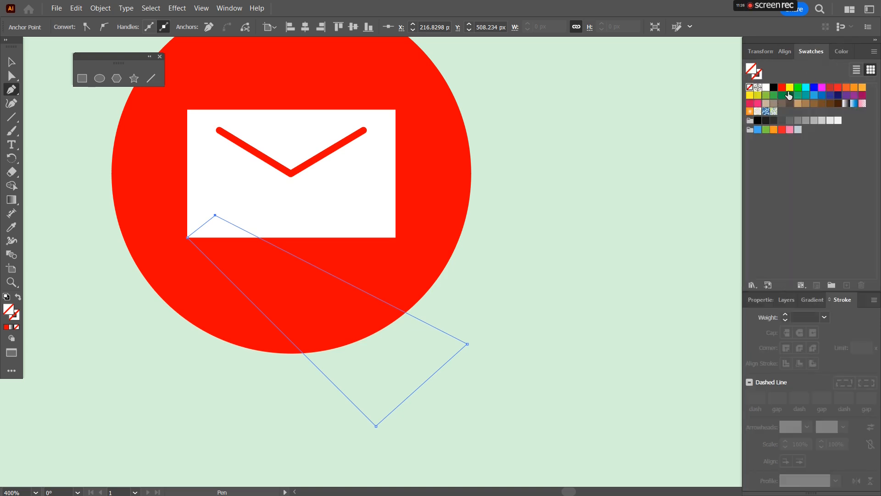
click(751, 112)
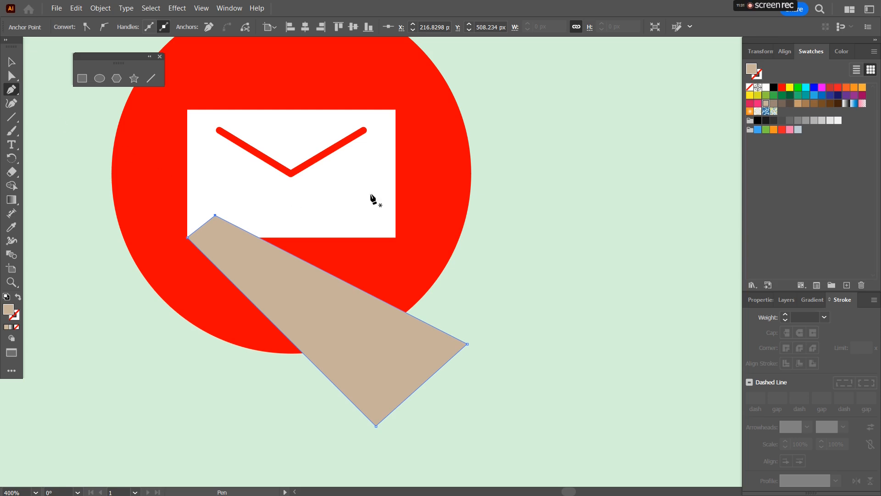
Step: Draw a second closed shadow shape with the Pen tool from the envelope's upper-right corner down-right beyond the circle
click(366, 152)
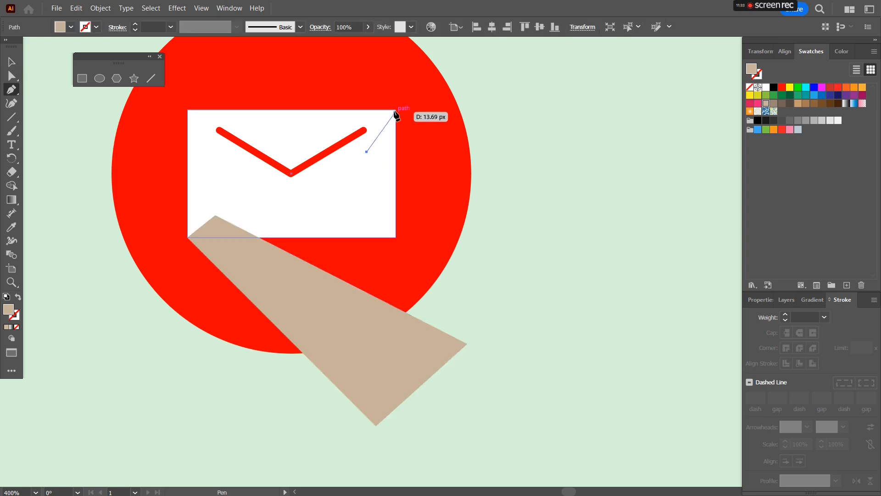
click(396, 110)
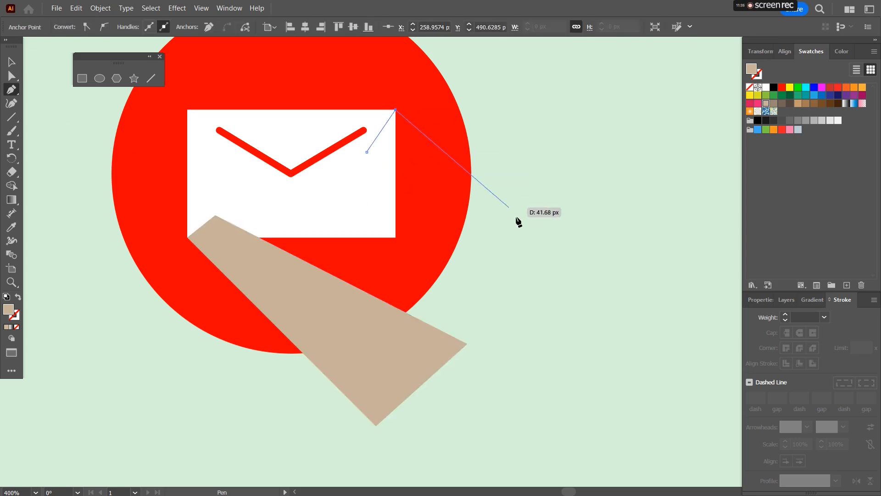
click(534, 249)
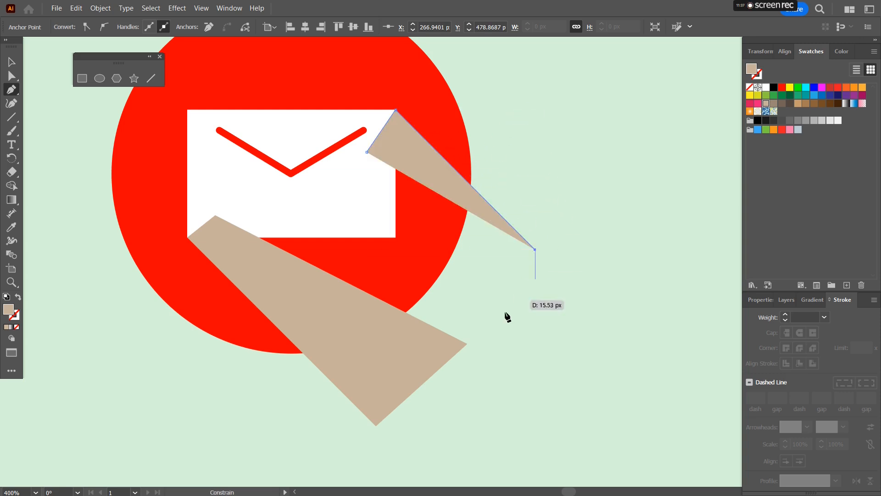
click(467, 344)
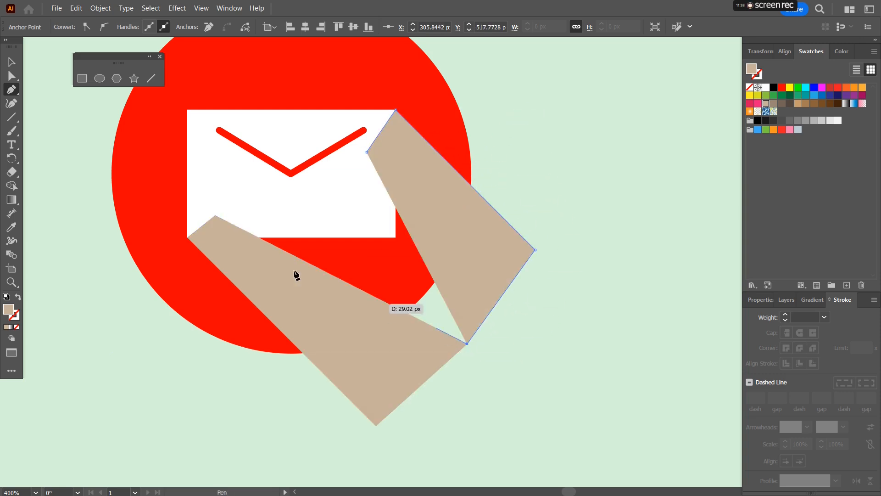
click(216, 214)
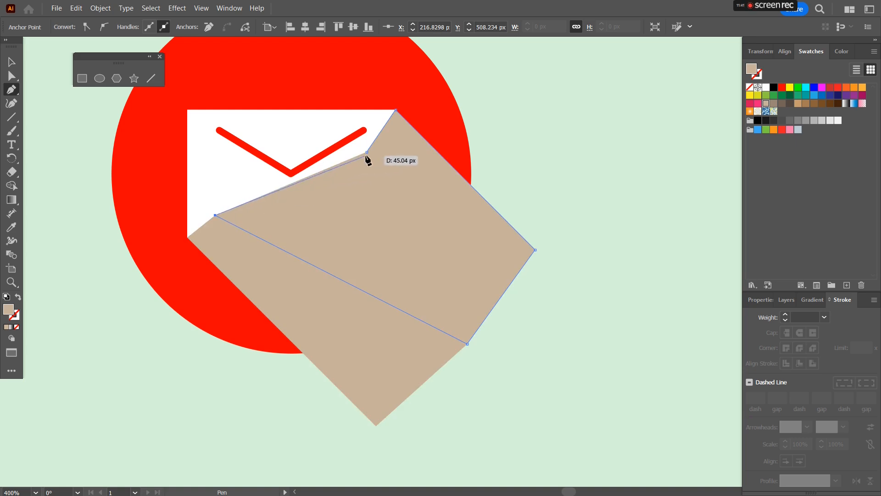
click(12, 62)
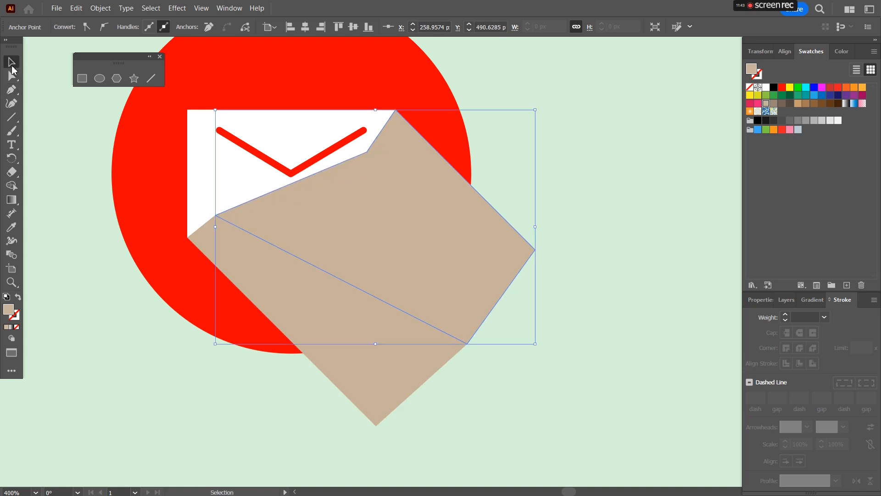
Step: Select both shadow shapes and merge them into one with the Shape Builder tool
click(381, 389)
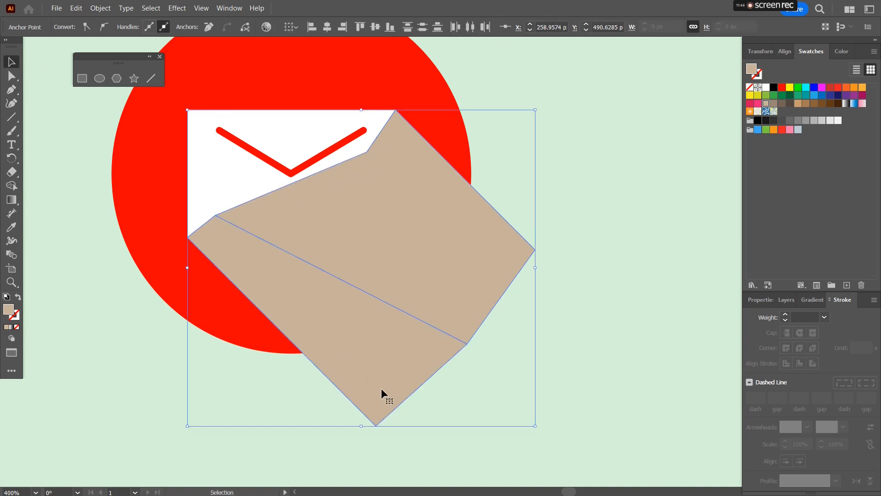
click(11, 185)
drag(380, 333, 373, 261)
key(v)
Step: Add the red circle to the selection and remove the shadow part outside the circle with Shape Builder
shift+click(350, 77)
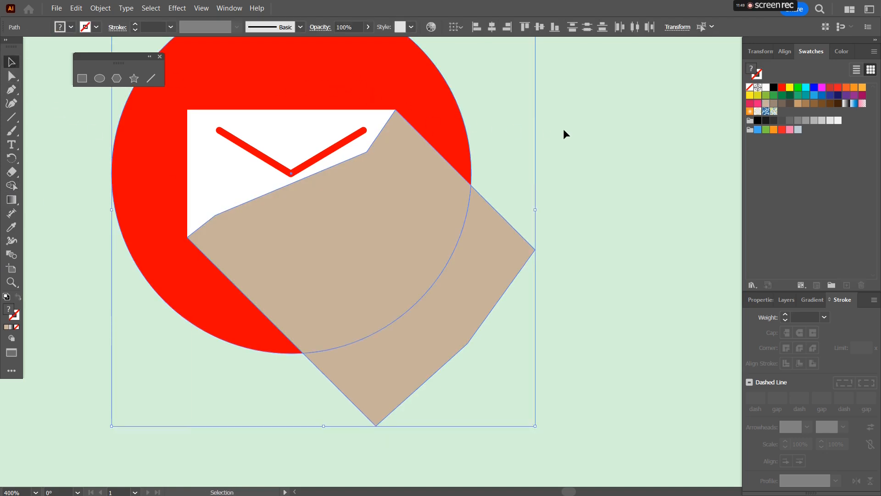
click(12, 185)
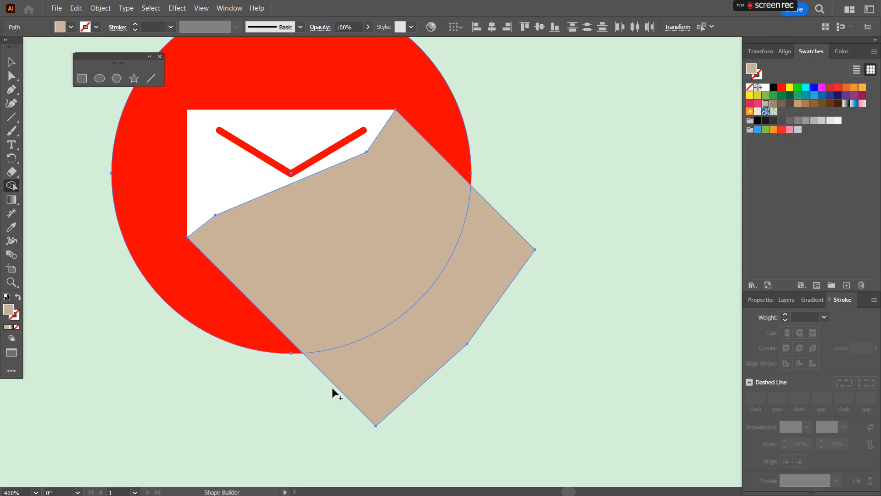
alt+click(397, 360)
key(v)
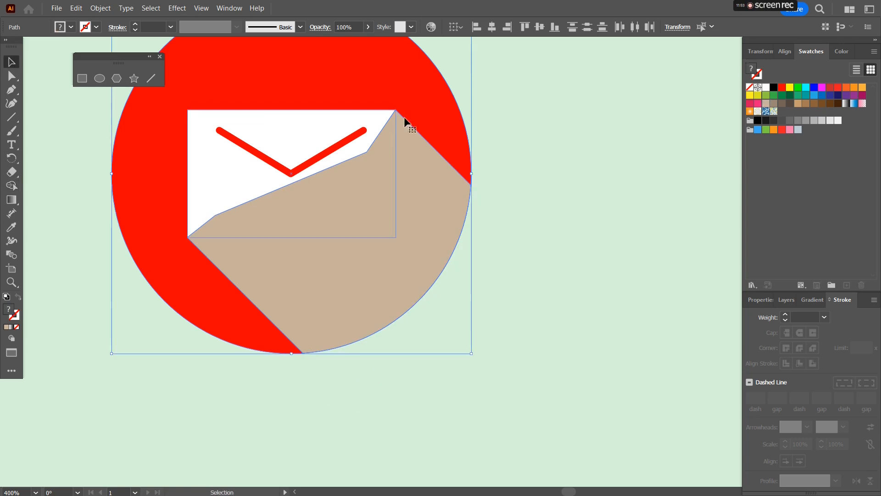
Step: Send the shadow shape backward behind the envelope
key(a)
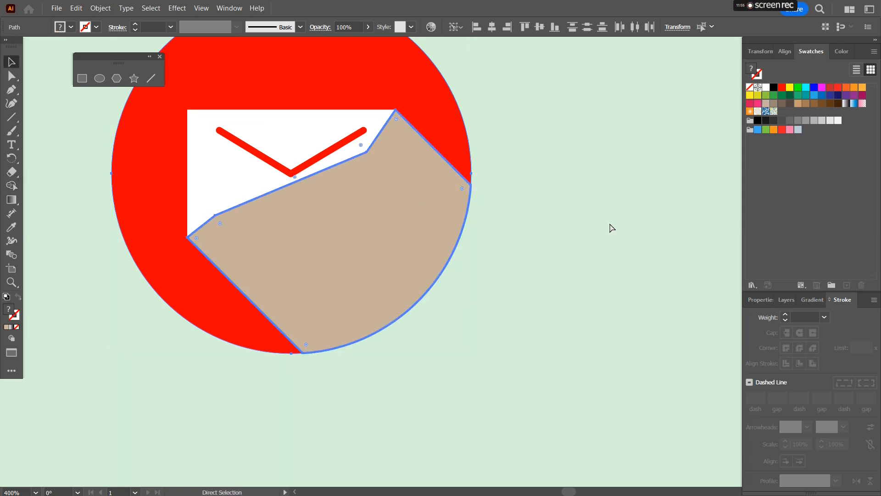
key(ctrl+bracketleft)
key(v)
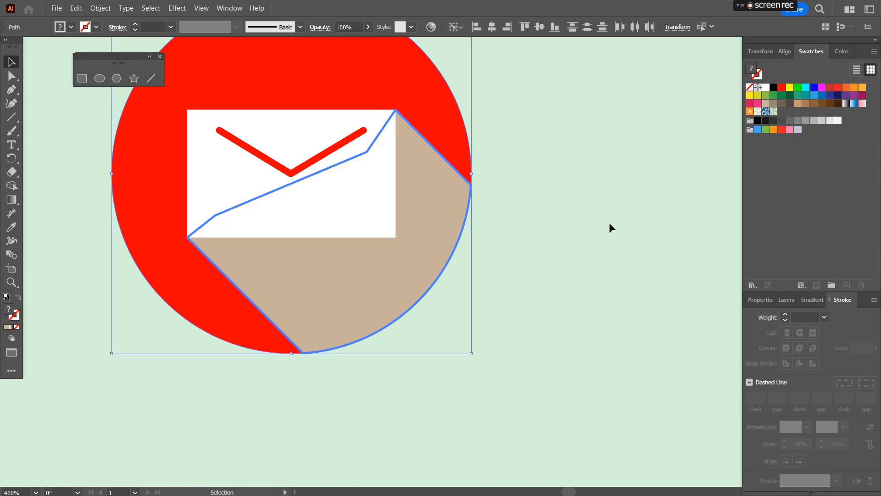
Step: Fill the shadow shape black and set its opacity to 20%
click(609, 221)
click(371, 275)
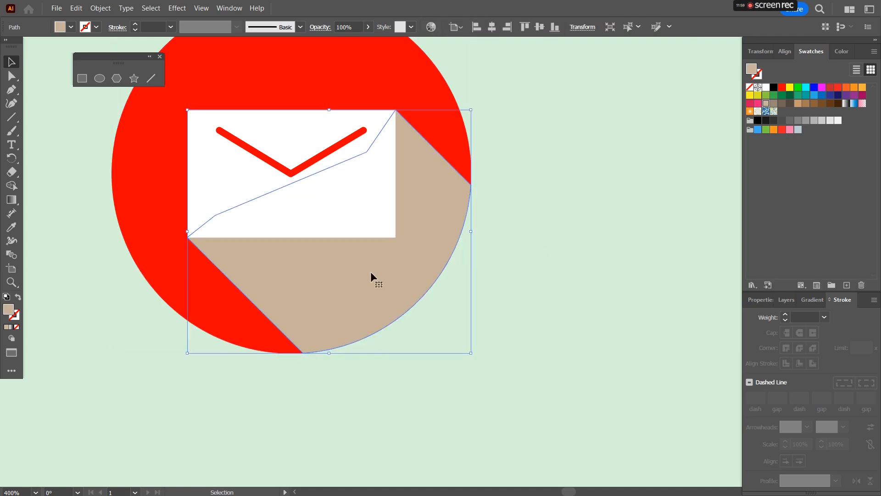
click(773, 88)
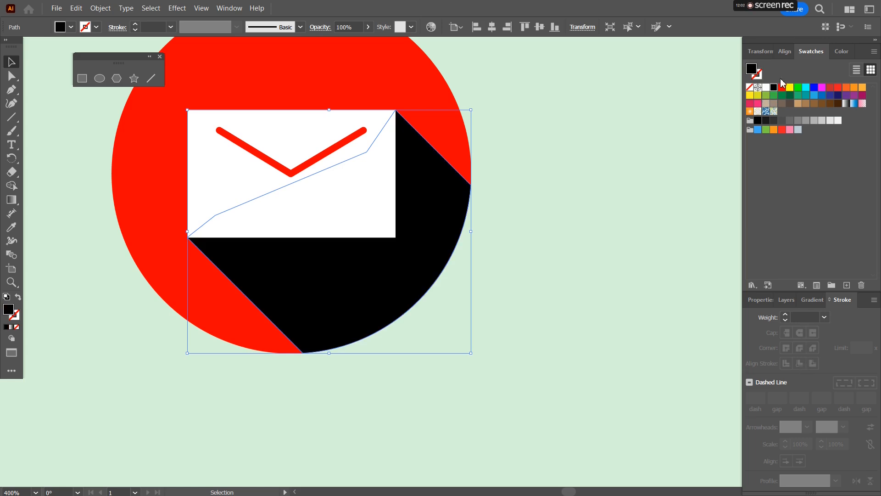
click(761, 301)
click(806, 411)
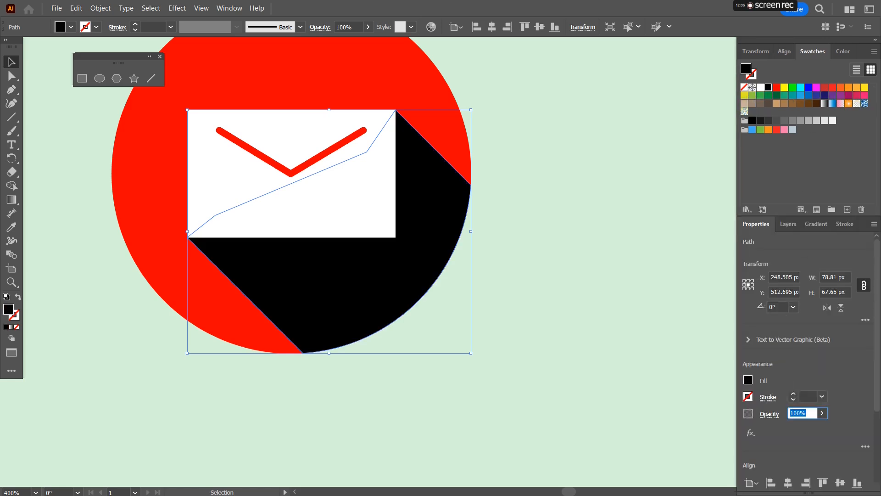
text(20)
key(Return)
click(516, 199)
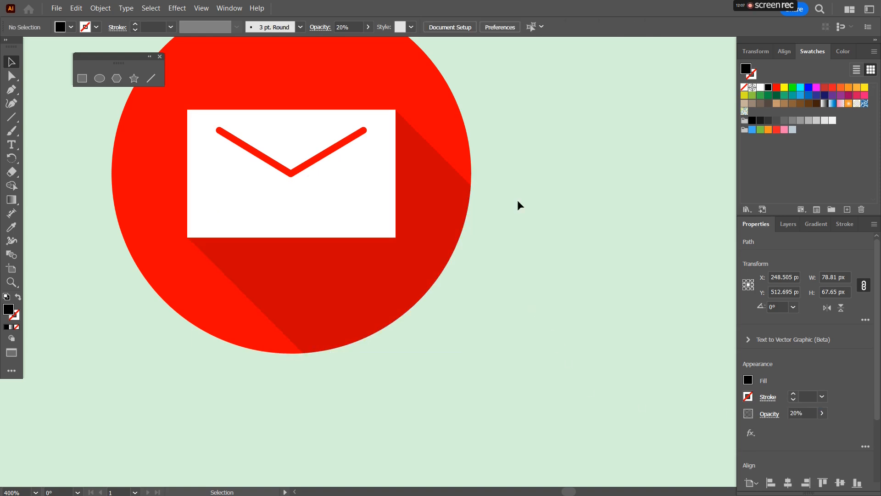
Step: Select the finished mail icon and move it into the icon grid below the video camera icon
scroll(535, 158, down, 5)
drag(570, 154, 248, 367)
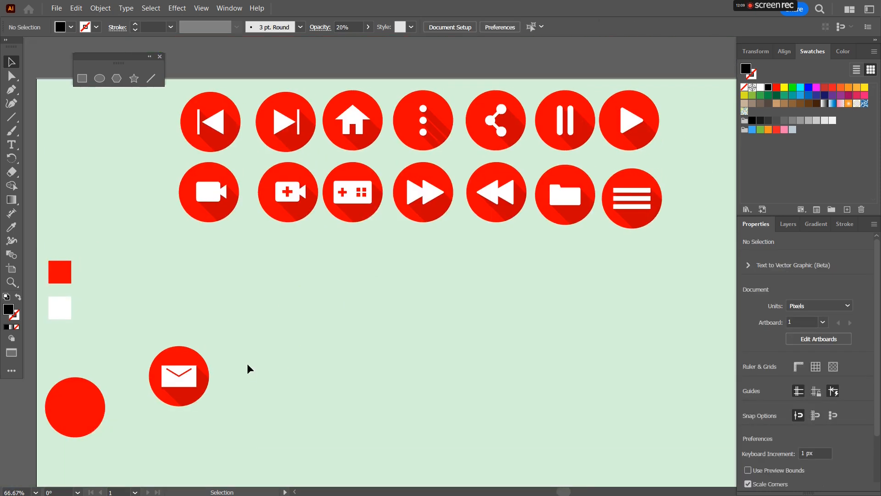
drag(142, 340, 224, 420)
drag(185, 361, 214, 253)
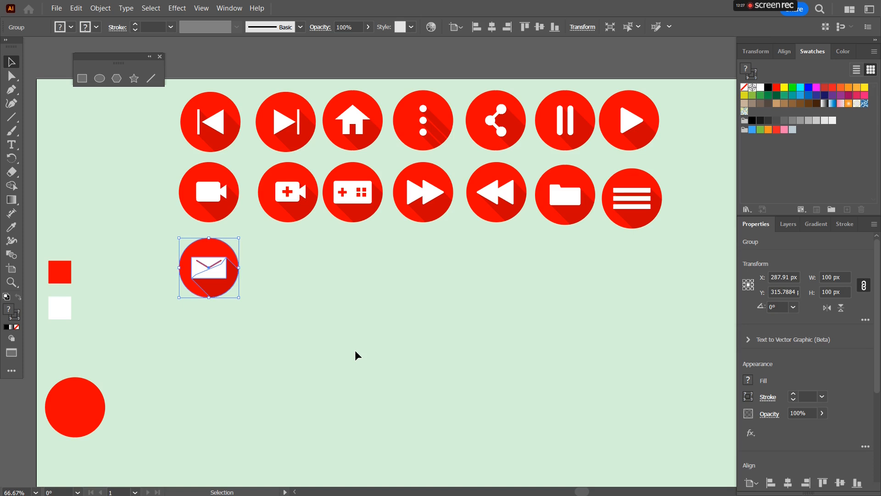
Step: Draw a circle about 81 px wide with the Ellipse tool in the empty area below the icons
click(99, 78)
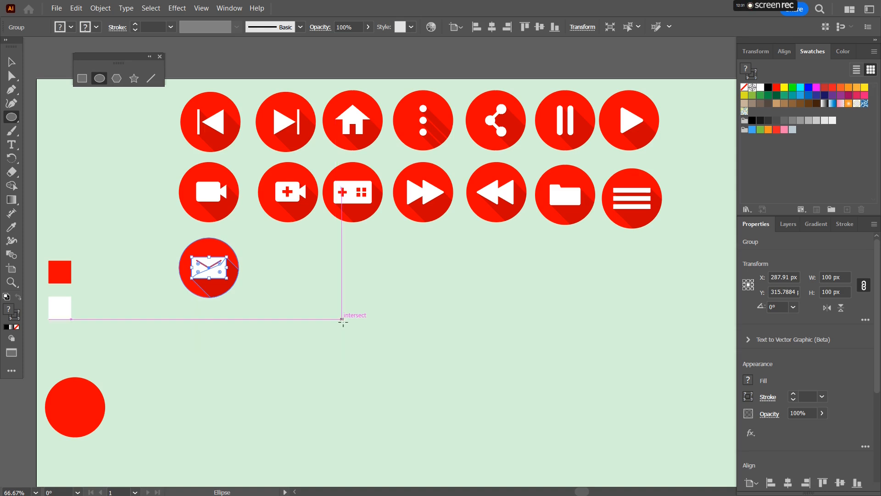
drag(358, 315, 382, 331)
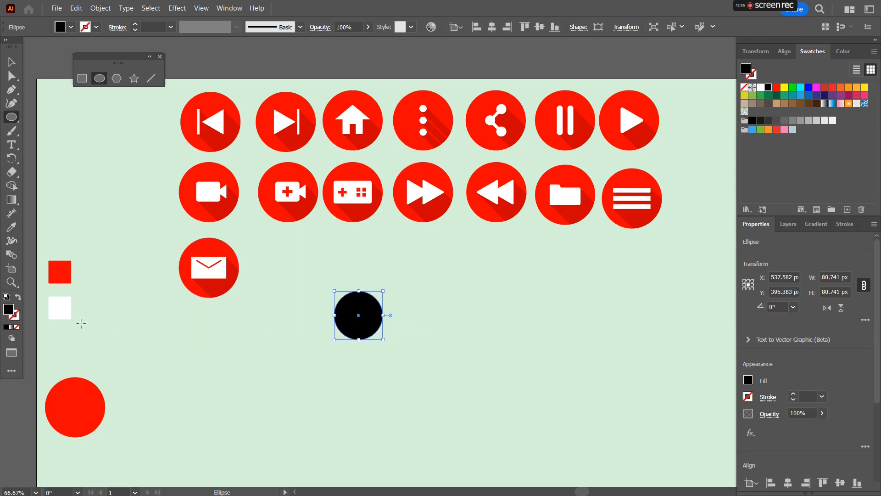
Step: Give the new circle a white stroke and no fill
click(18, 317)
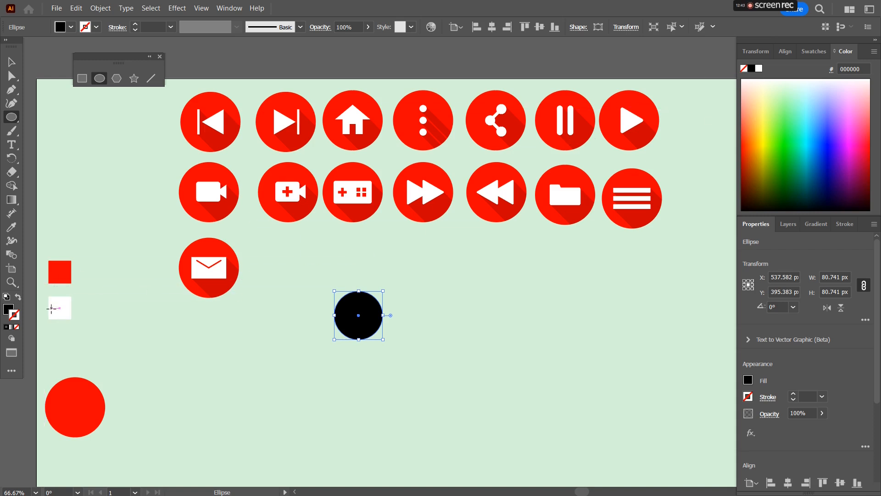
click(759, 69)
click(6, 311)
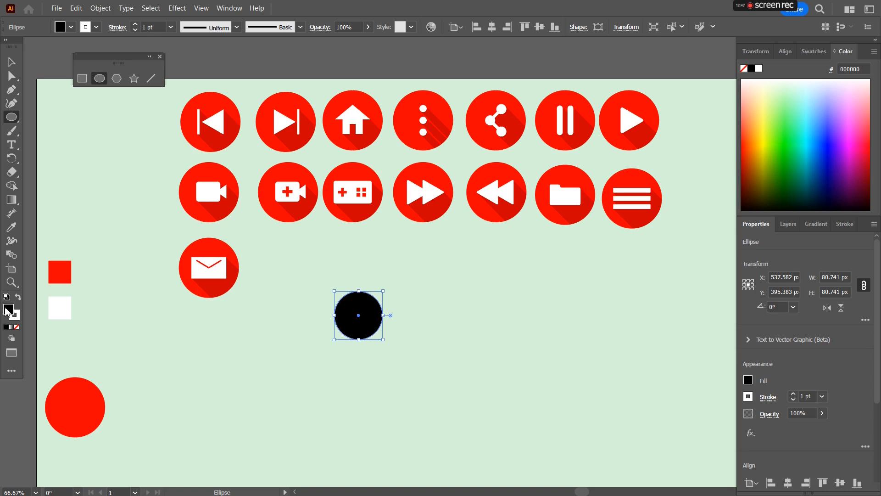
click(17, 327)
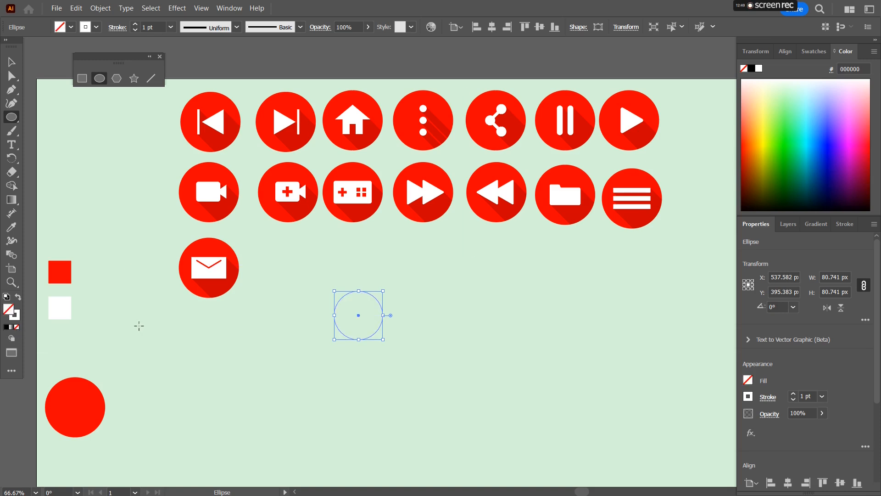
click(18, 318)
Step: Set the circle's stroke weight to 8 pt
click(844, 224)
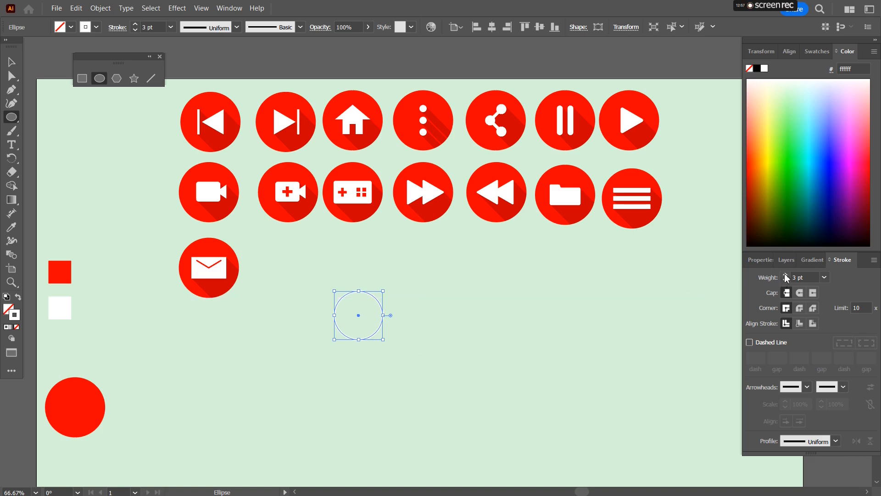
click(467, 335)
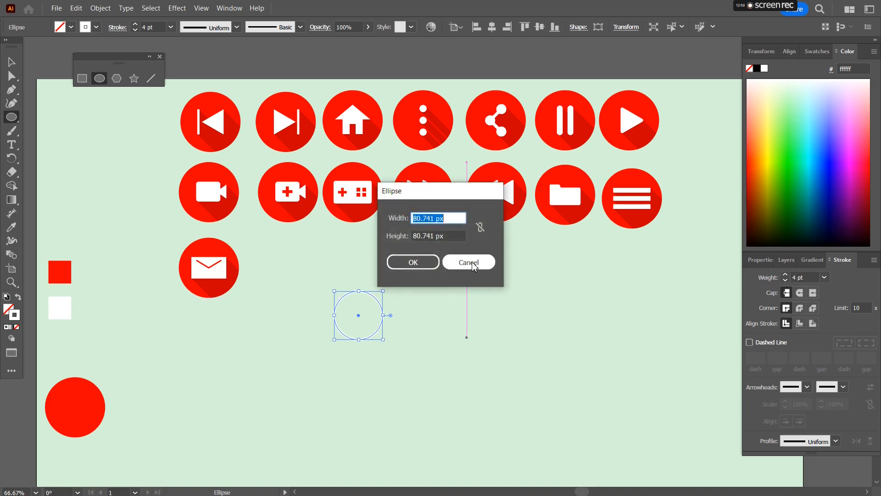
click(466, 259)
key(v)
click(389, 364)
click(367, 340)
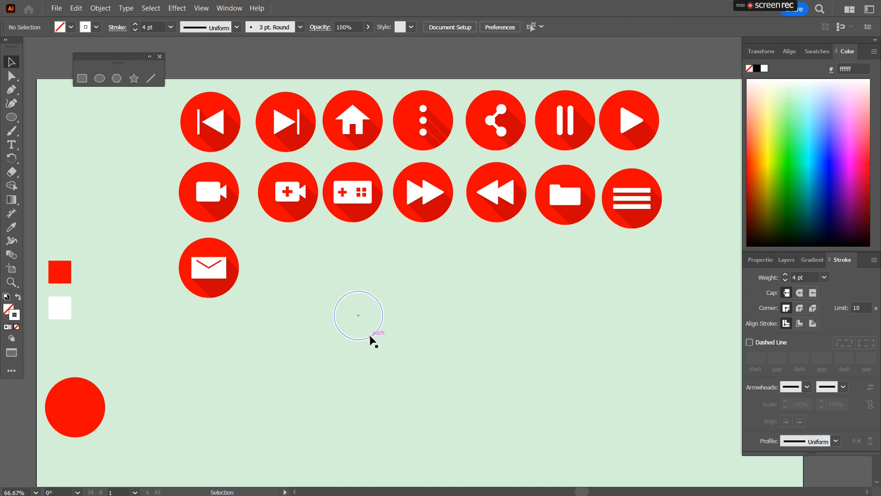
click(785, 274)
click(785, 275)
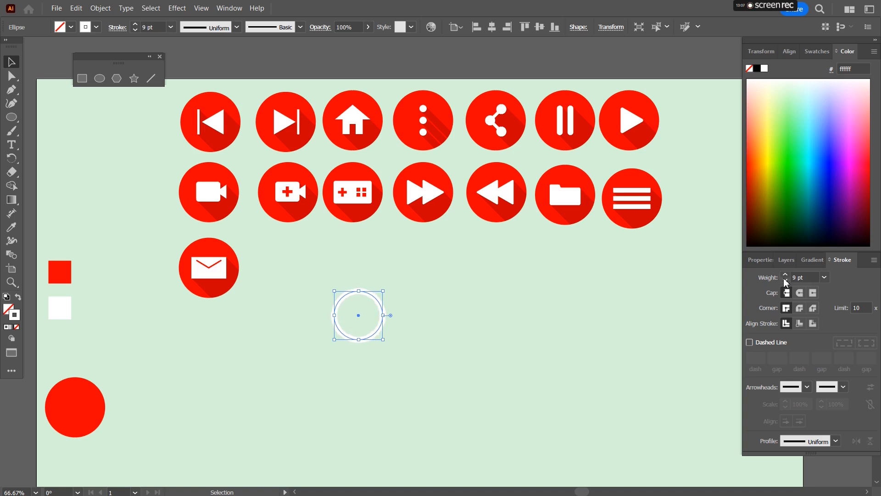
click(450, 356)
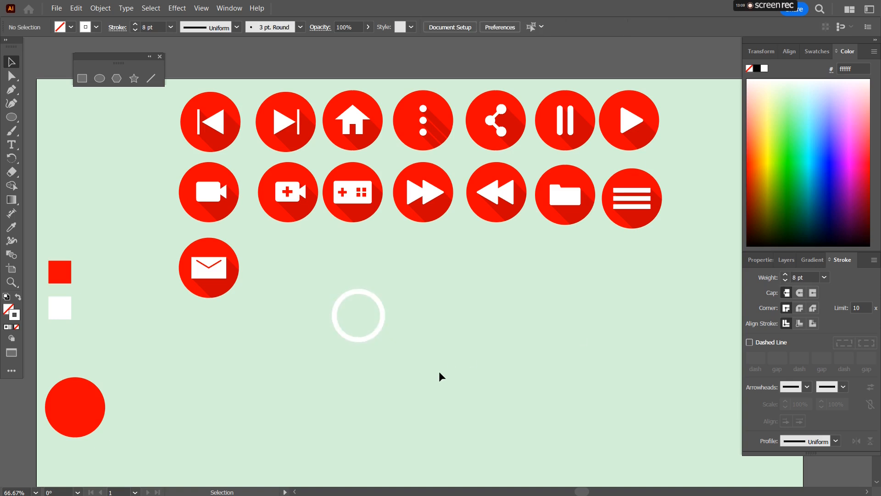
Step: Draw a thin vertical rectangle with the Rectangle tool to the left of the white ring
click(376, 332)
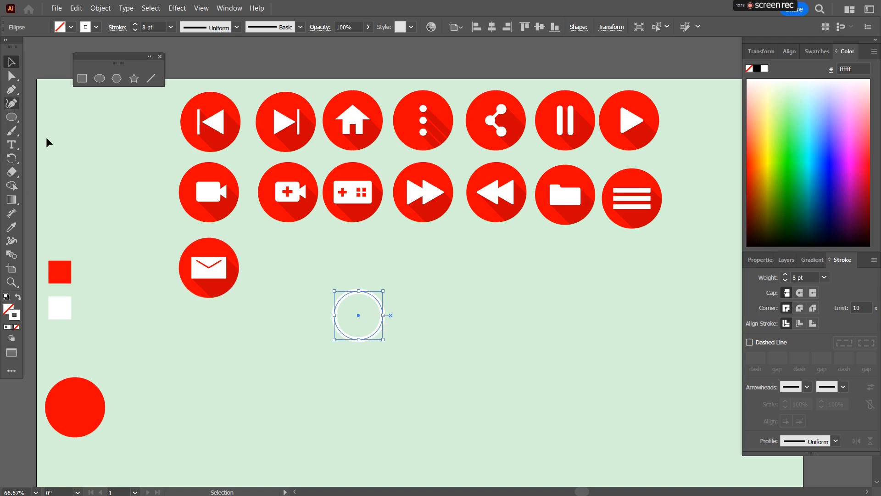
click(82, 78)
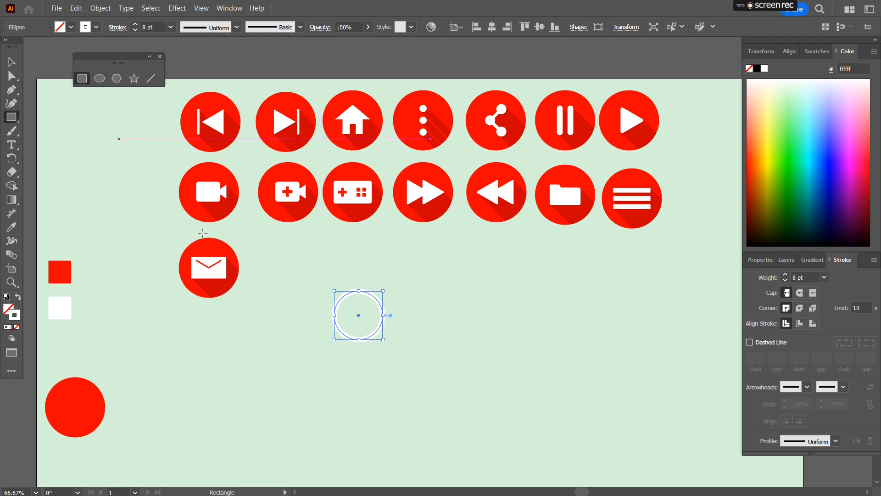
drag(279, 303, 282, 362)
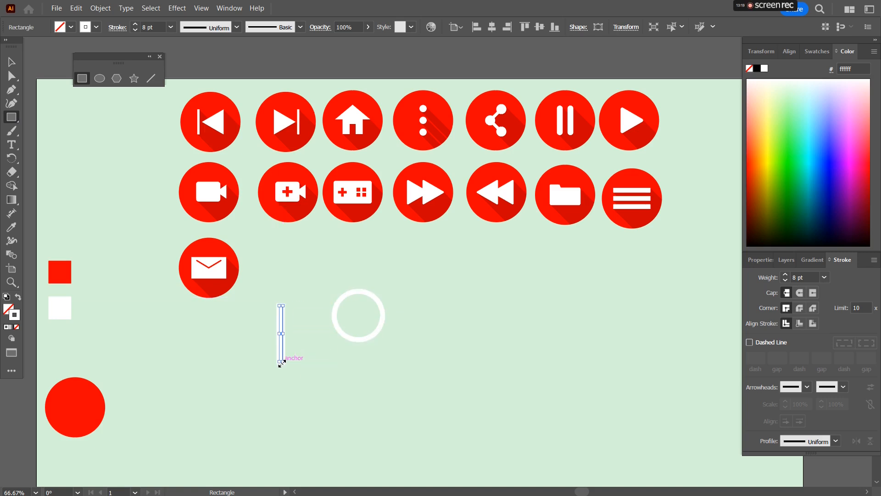
Step: Rotate the thin white rectangle to a diagonal of about 45 degrees
scroll(284, 367, up, 2)
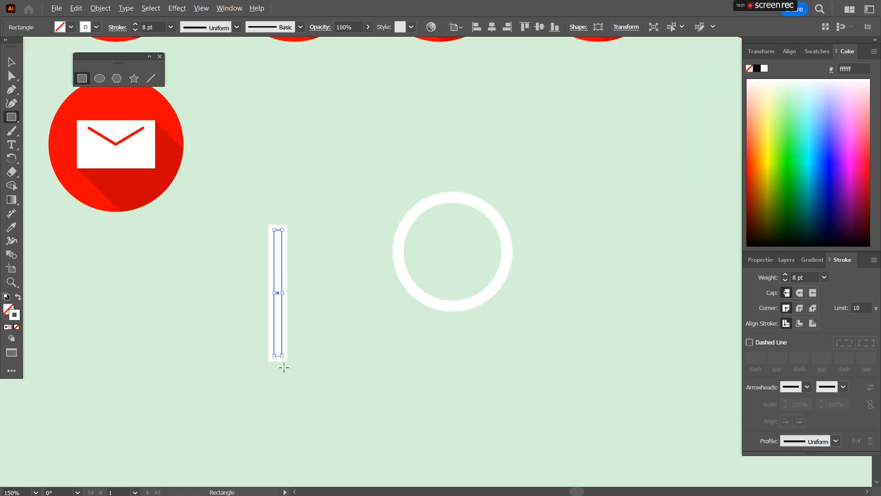
drag(289, 362, 306, 355)
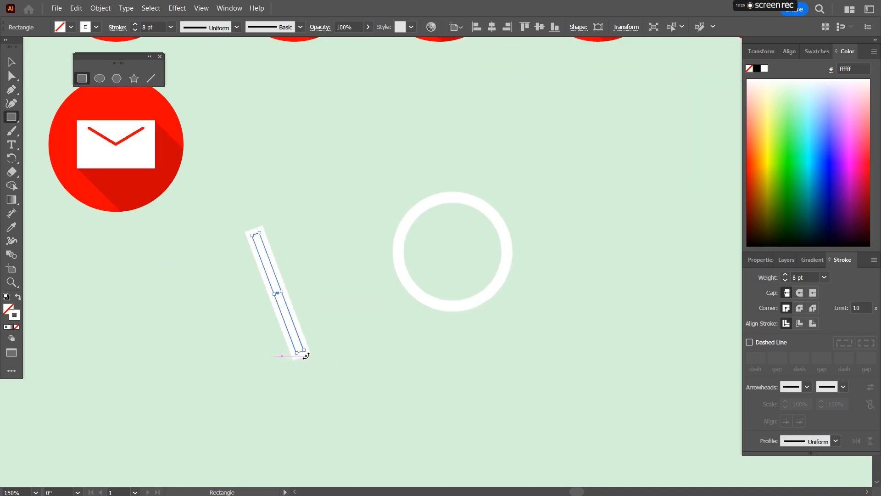
key(ctrl+z)
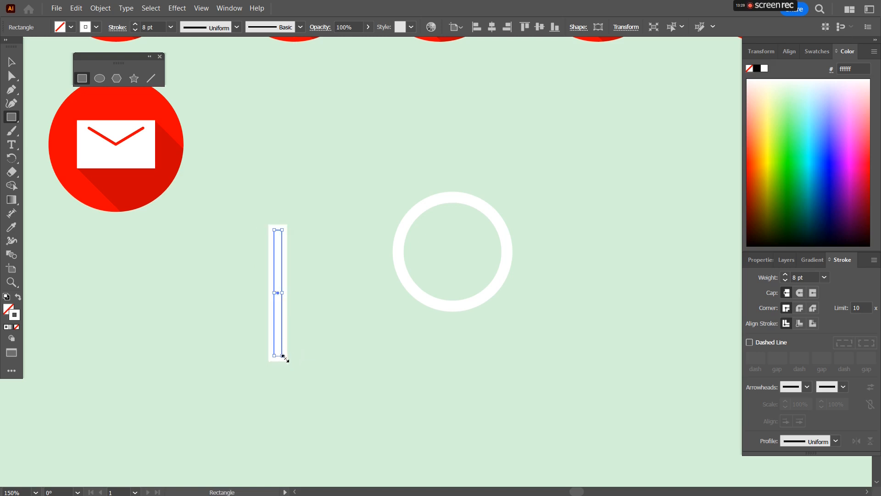
drag(286, 359, 315, 350)
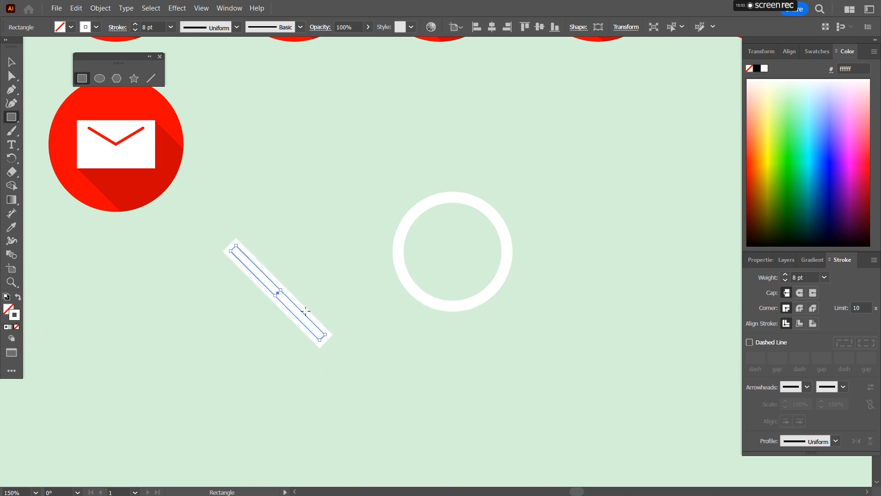
click(226, 313)
key(v)
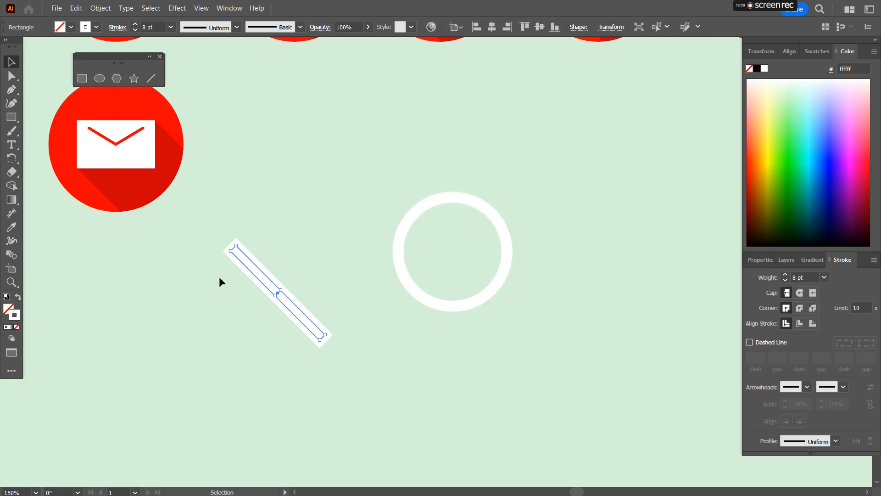
click(276, 343)
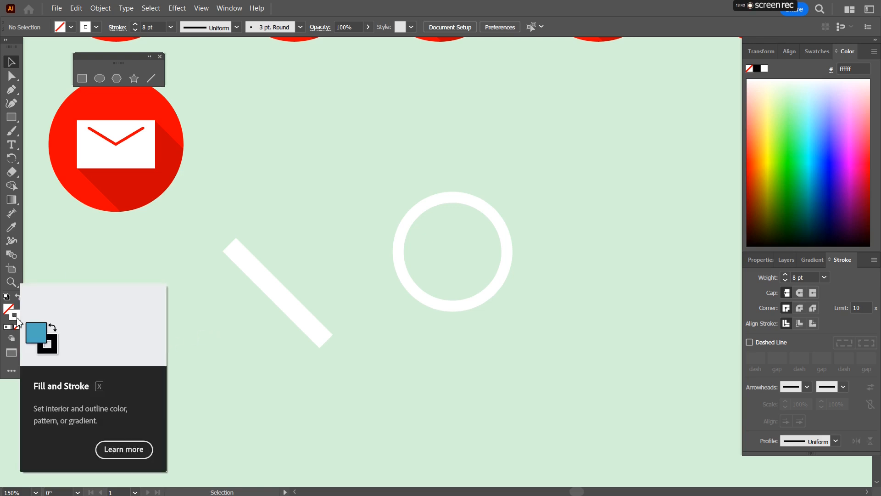
click(258, 272)
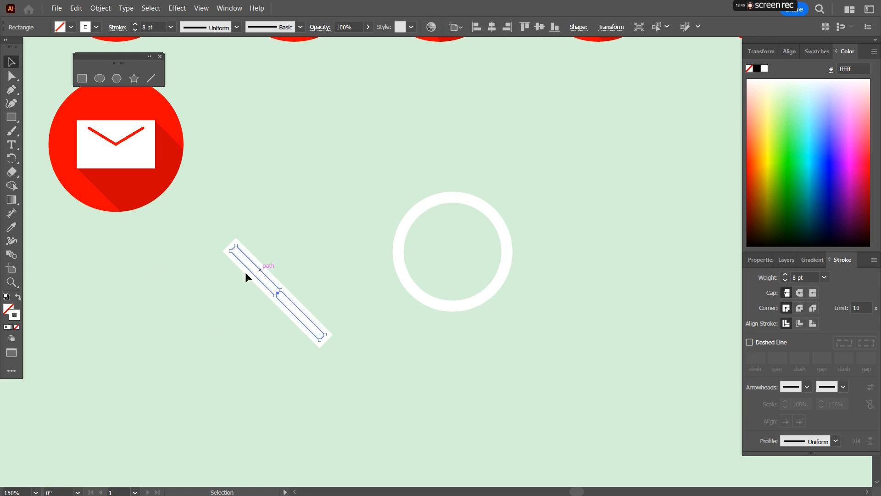
scroll(243, 273, left, 1)
click(202, 282)
click(18, 327)
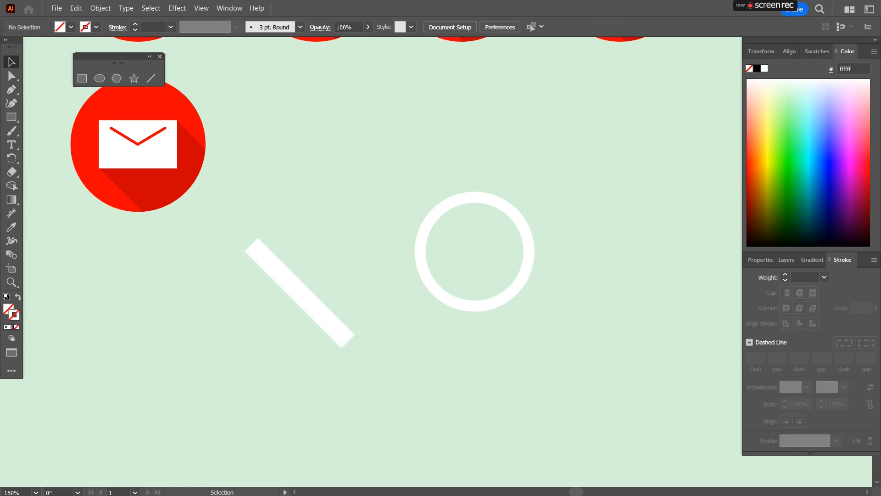
key(ctrl+a)
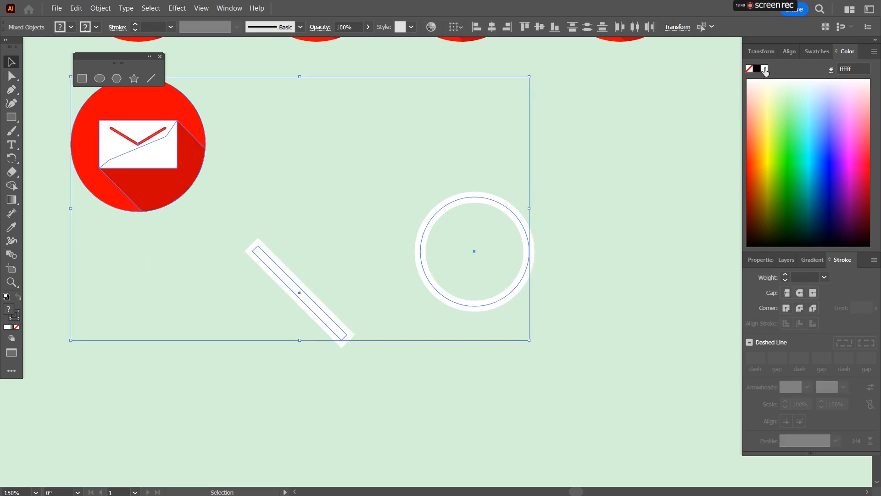
click(764, 69)
key(ctrl+z)
Step: Select the diagonal rectangle
click(338, 351)
click(343, 332)
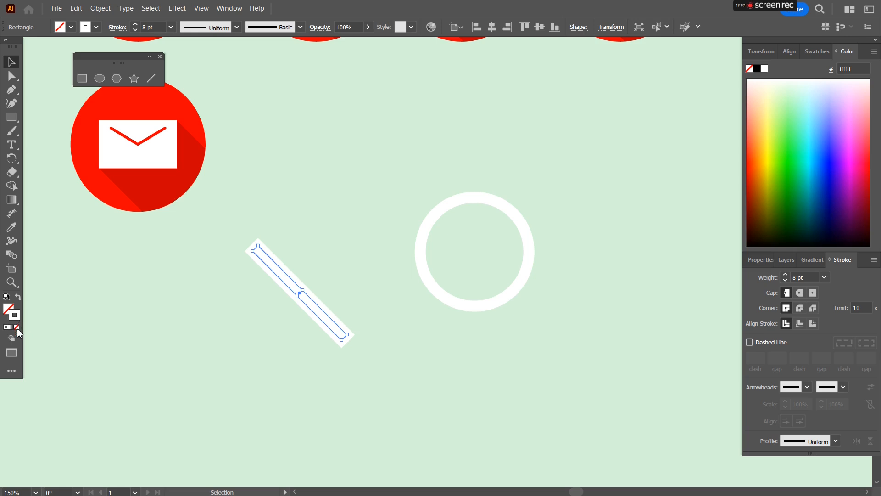
Step: Swap the diagonal rectangle's white stroke into a white fill with no stroke
click(16, 328)
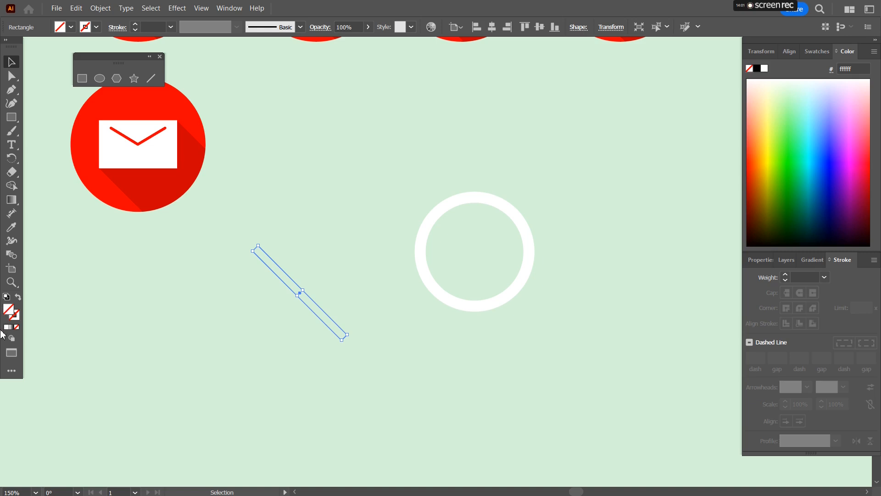
click(7, 327)
click(160, 339)
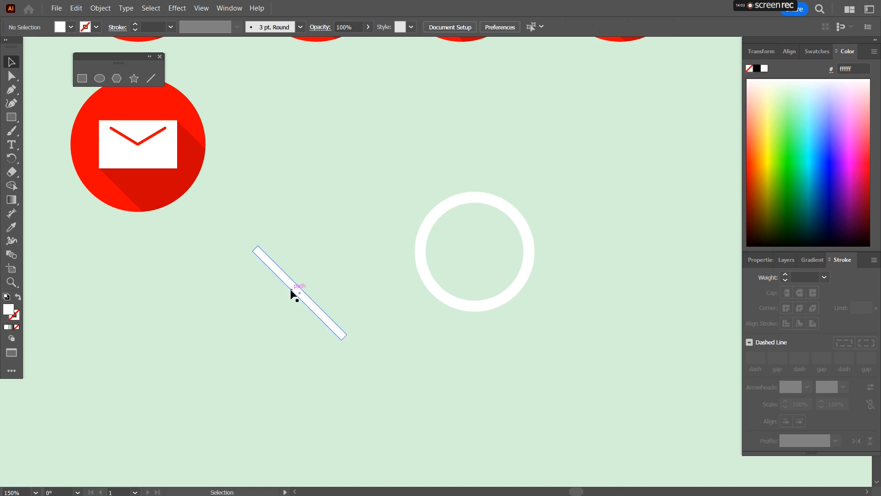
Step: Move the diagonal bar against the ring's lower-right edge to form a magnifying glass handle
drag(290, 285, 544, 328)
drag(598, 380, 576, 360)
click(601, 267)
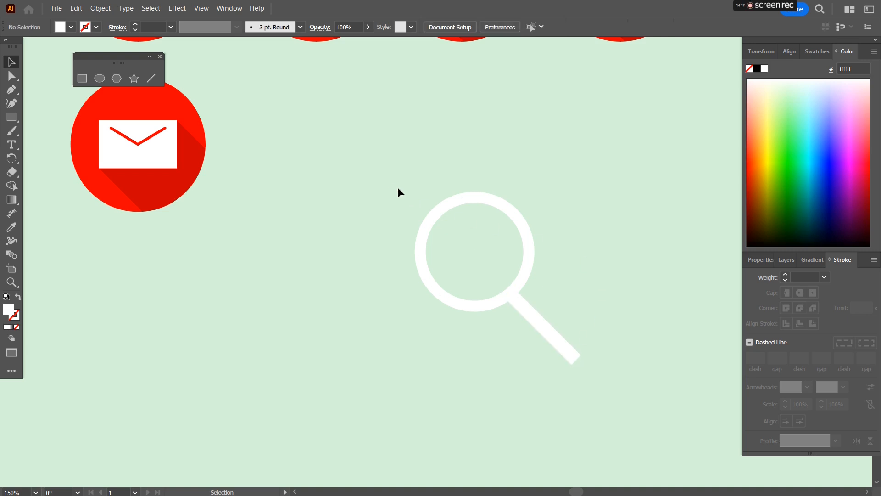
Step: Try to merge the ring and handle with the Shape Builder tool
drag(390, 183, 626, 388)
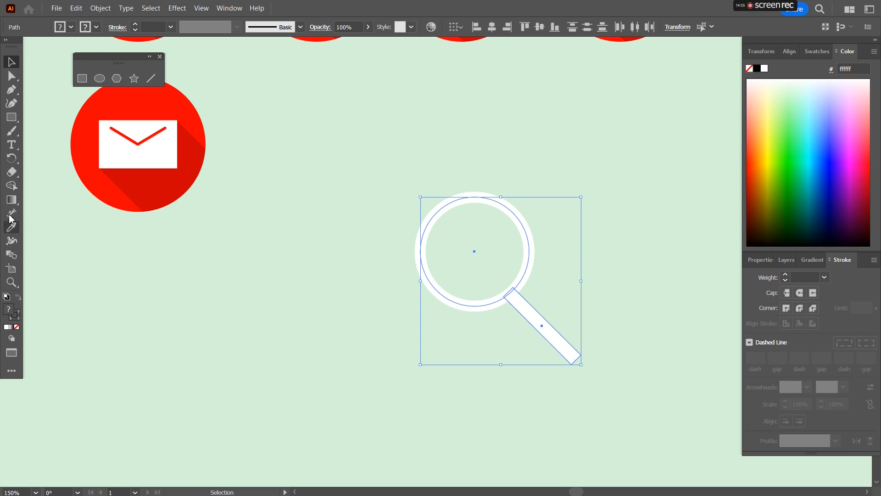
click(12, 186)
mouse_move(515, 301)
mouse_down()
mouse_move(509, 293)
mouse_move(483, 310)
mouse_up()
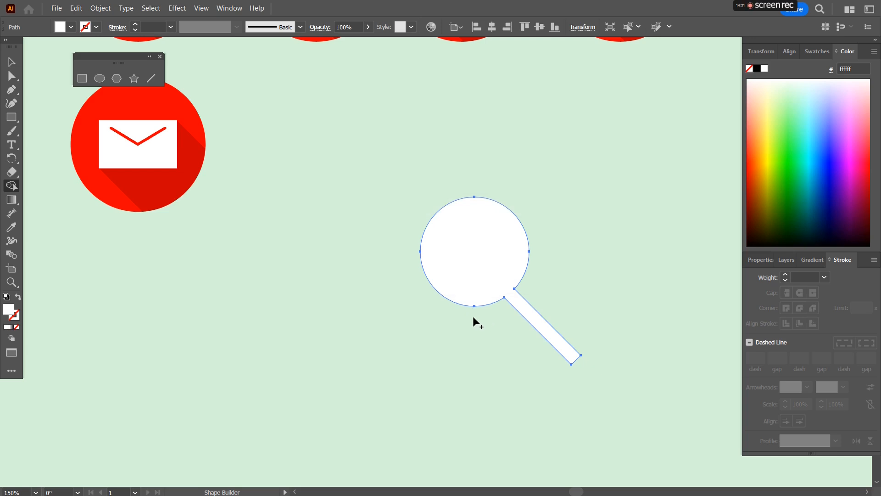
key(ctrl+z)
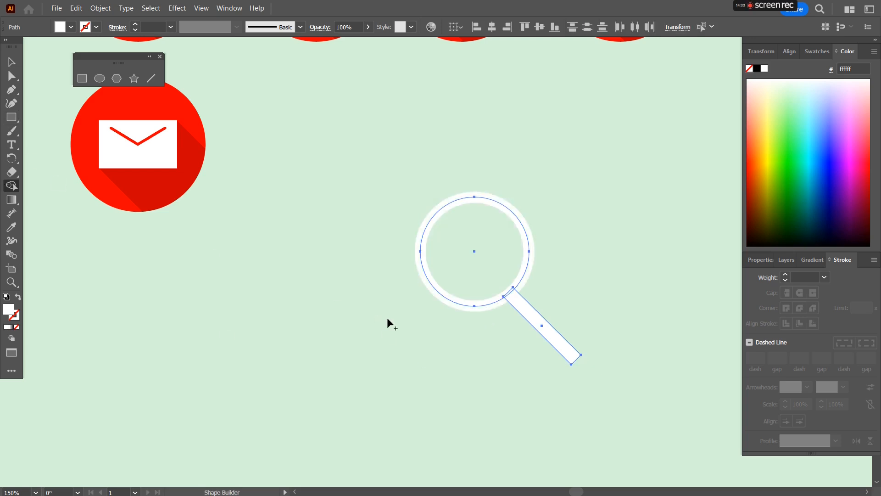
mouse_move(510, 301)
mouse_down()
mouse_move(495, 302)
mouse_move(517, 303)
mouse_move(481, 307)
mouse_up()
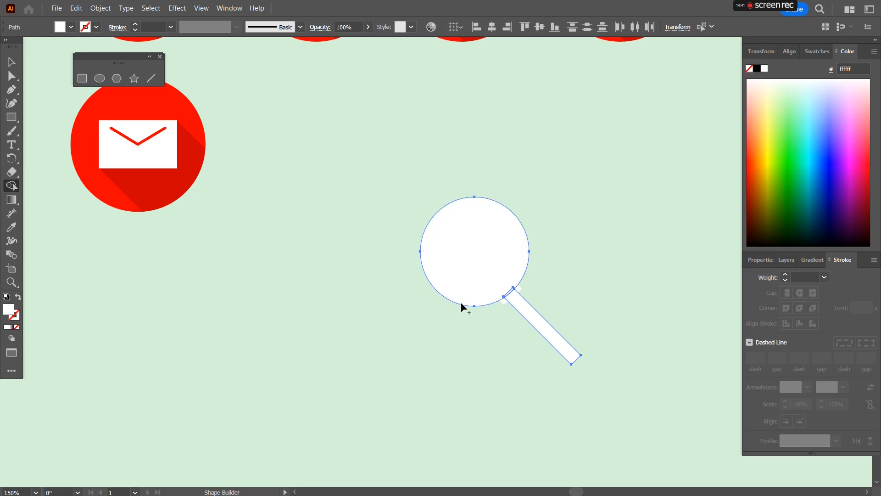
key(ctrl+z)
drag(396, 160, 648, 392)
key(ctrl+z)
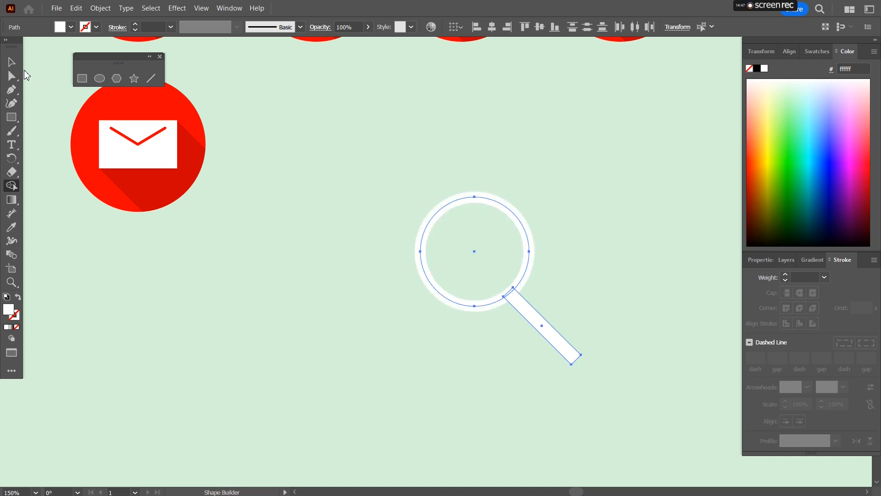
click(11, 62)
click(369, 156)
drag(663, 399, 664, 398)
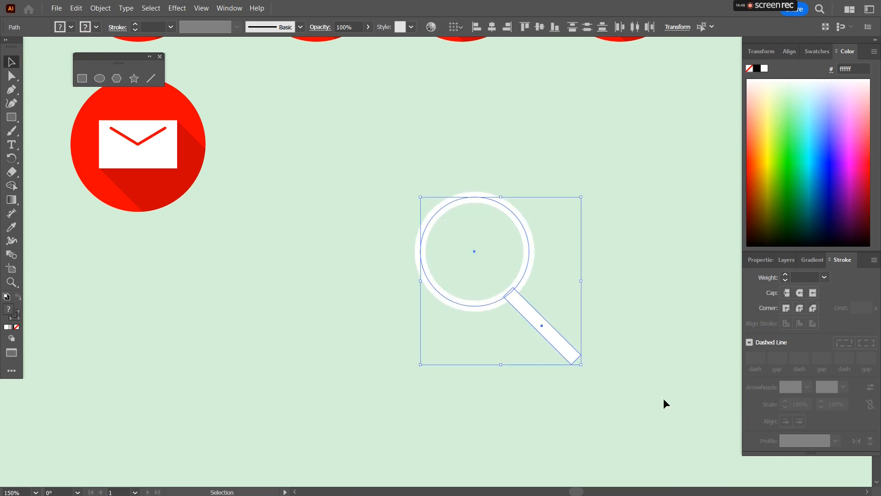
click(598, 401)
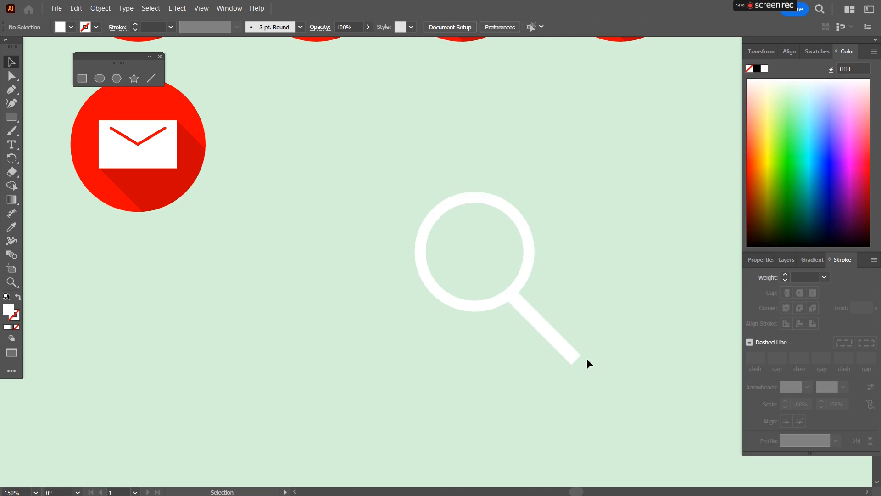
Step: Scale the magnifying glass group down to roughly two-thirds of its size
click(573, 360)
drag(582, 365, 556, 338)
key(a)
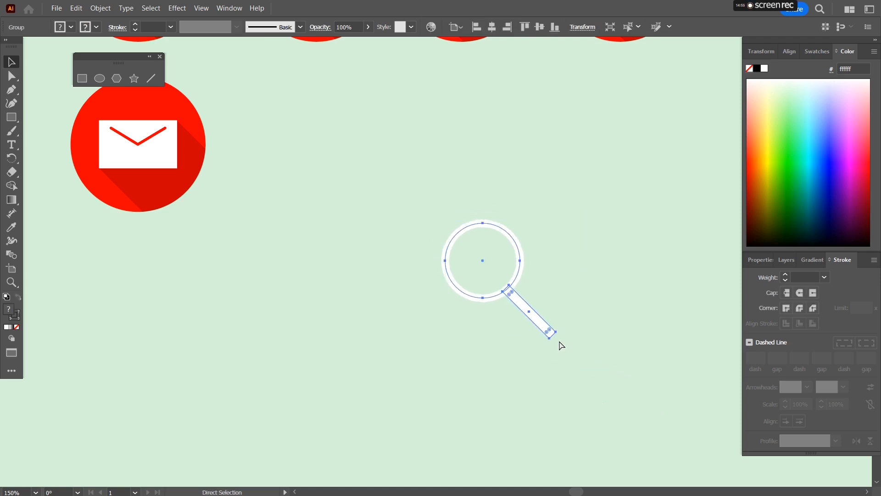
key(ctrl+z)
key(v)
drag(583, 365, 546, 327)
click(572, 283)
Step: Move the red circle onto the magnifying glass and fine-tune the glyph's position over it
scroll(571, 282, down, 2)
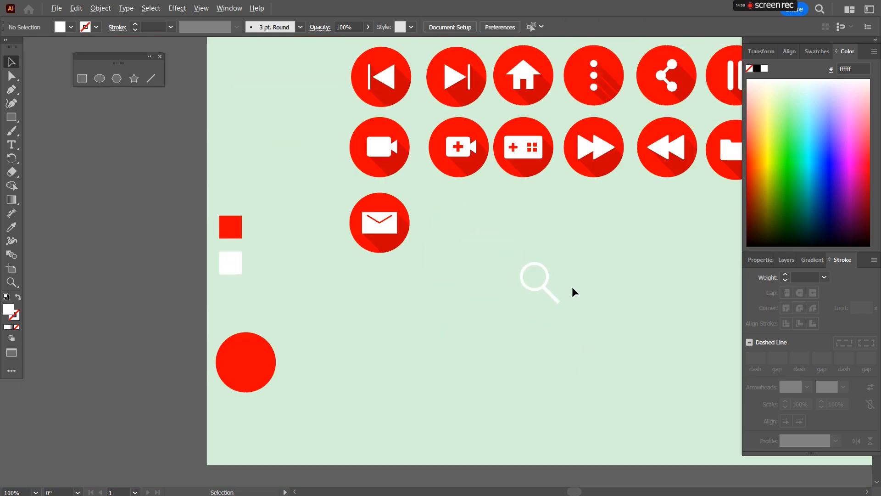
drag(274, 360, 487, 303)
scroll(481, 345, up, 3)
drag(462, 258, 469, 245)
drag(516, 225, 509, 238)
drag(461, 270, 467, 260)
click(547, 347)
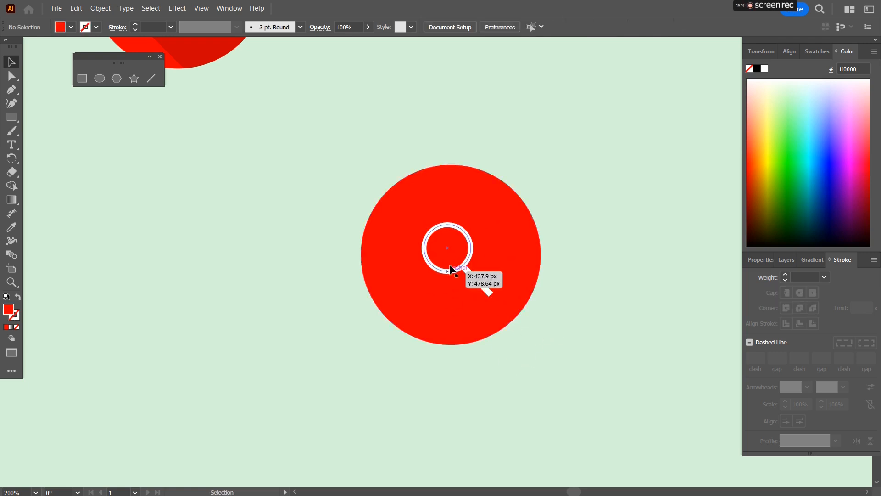
alt+scroll(468, 261, up, 2)
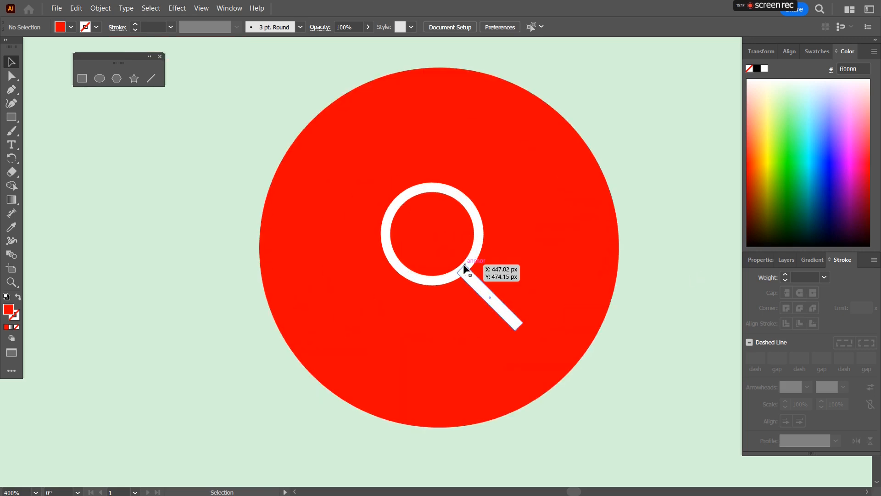
mouse_move(454, 278)
mouse_down()
mouse_move(462, 296)
mouse_move(443, 293)
mouse_move(471, 281)
mouse_move(462, 289)
mouse_move(461, 279)
mouse_up()
alt+scroll(442, 191, down, 2)
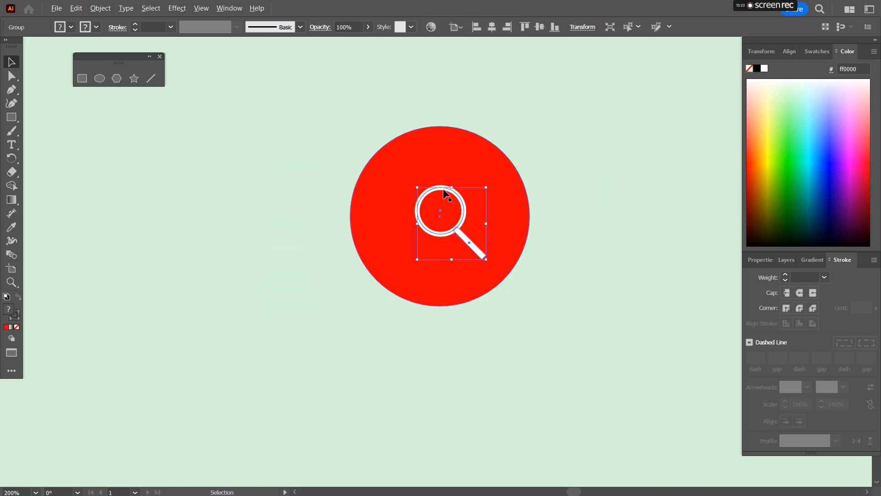
Step: Align the red circle and magnifying glass on their horizontal and vertical centers
drag(461, 320, 461, 319)
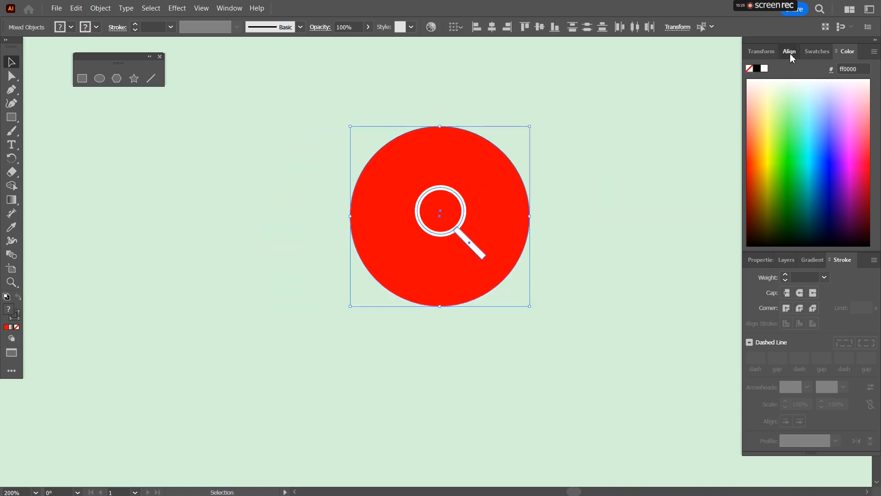
click(789, 51)
click(774, 83)
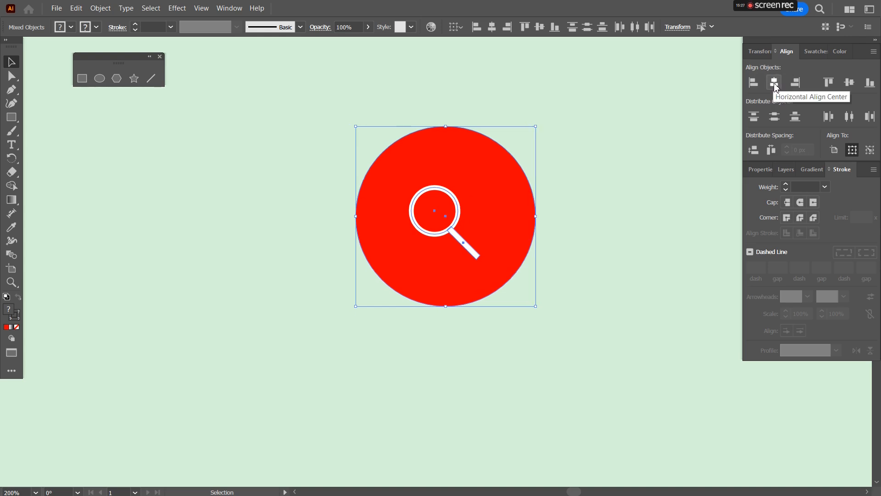
click(849, 83)
click(617, 187)
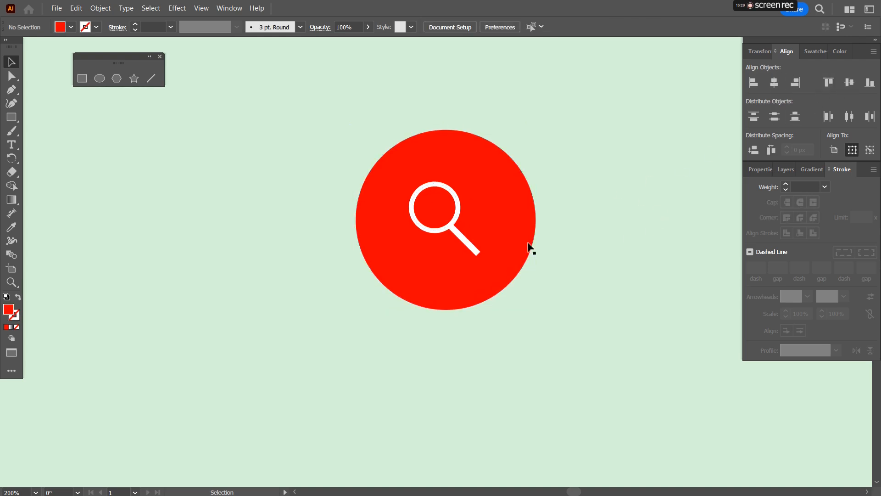
Step: Nudge the magnifying glass slightly down and right inside the circle
click(470, 251)
drag(471, 245, 477, 249)
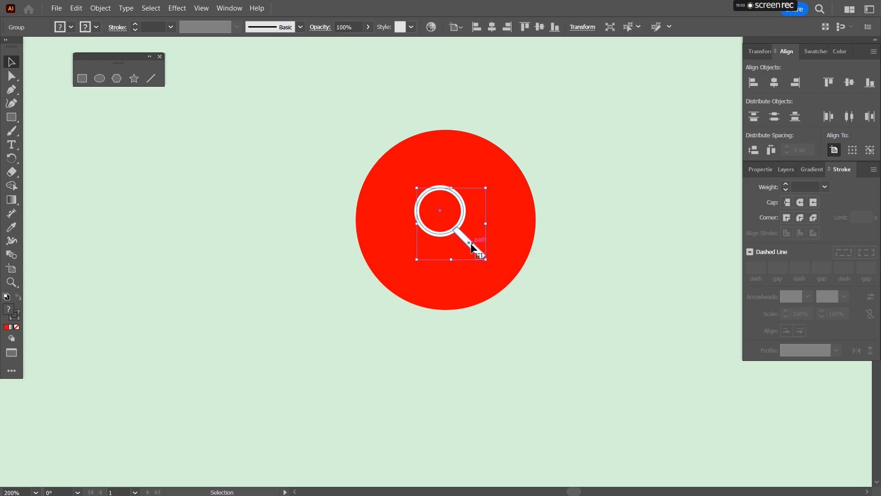
click(574, 233)
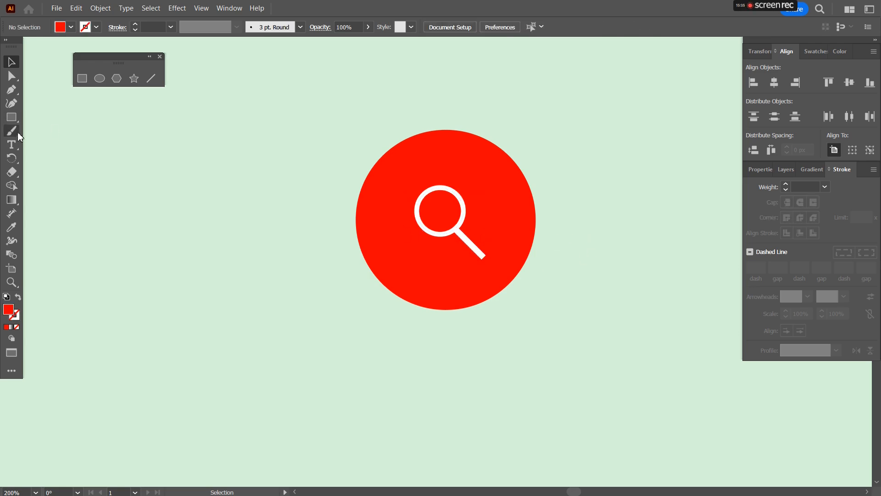
Step: Expand the magnifying glass group's fill and stroke into shapes
scroll(444, 246, up, 2)
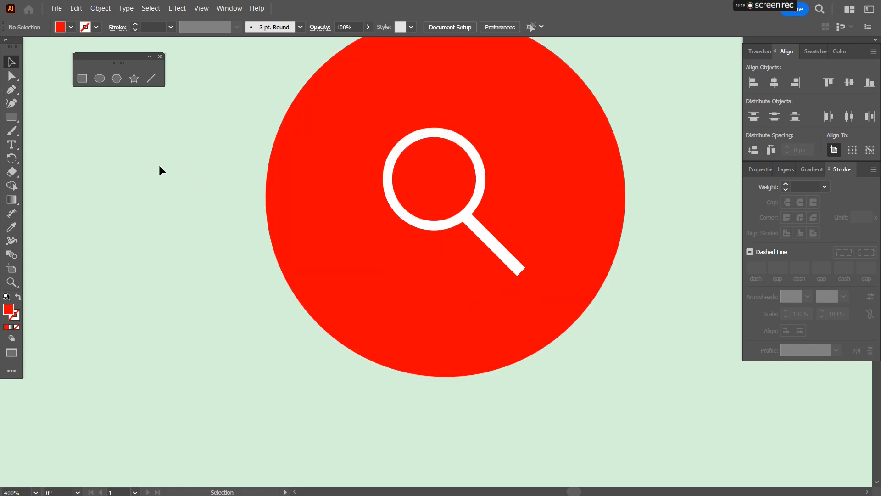
click(11, 90)
scroll(344, 223, up, 1)
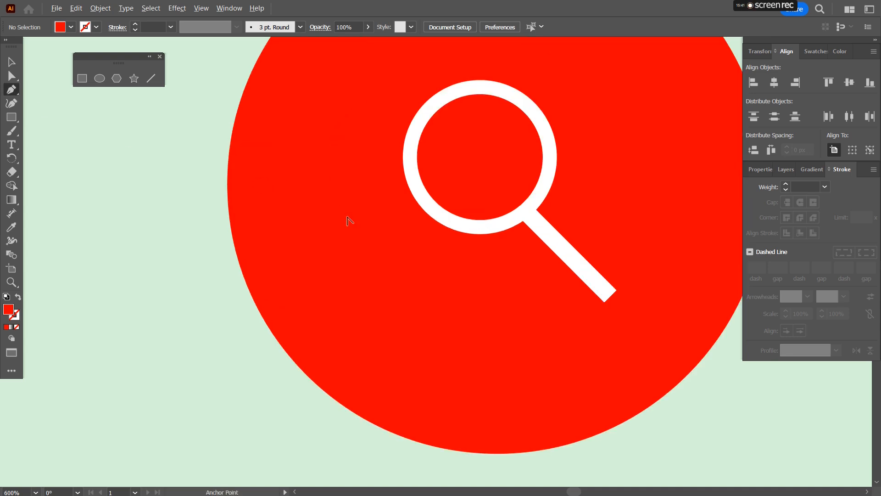
click(11, 62)
click(431, 205)
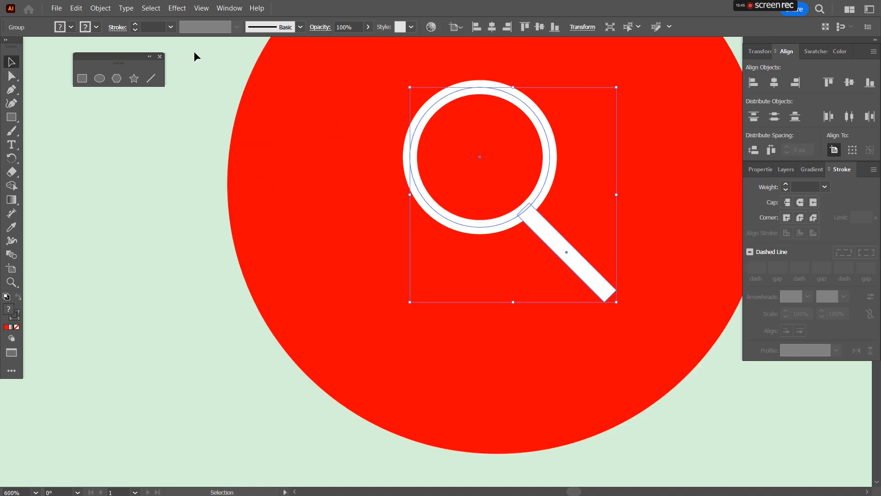
click(96, 7)
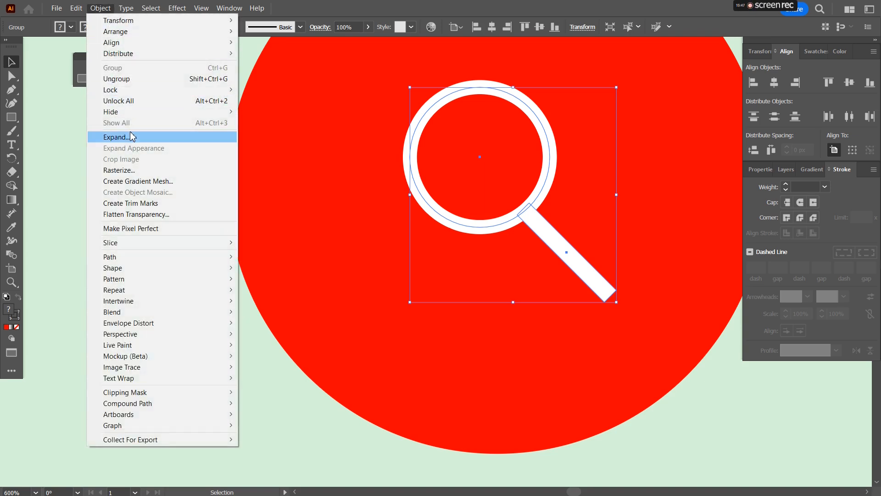
mouse_move(76, 8)
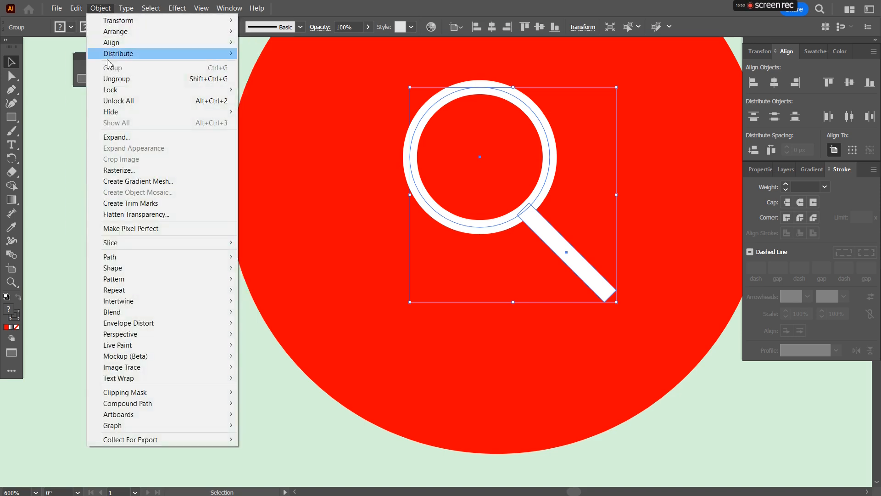
mouse_move(205, 261)
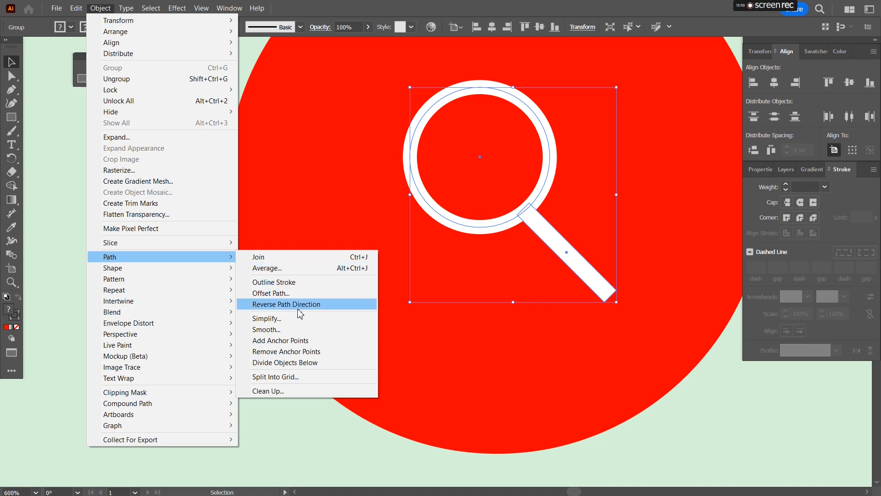
click(137, 141)
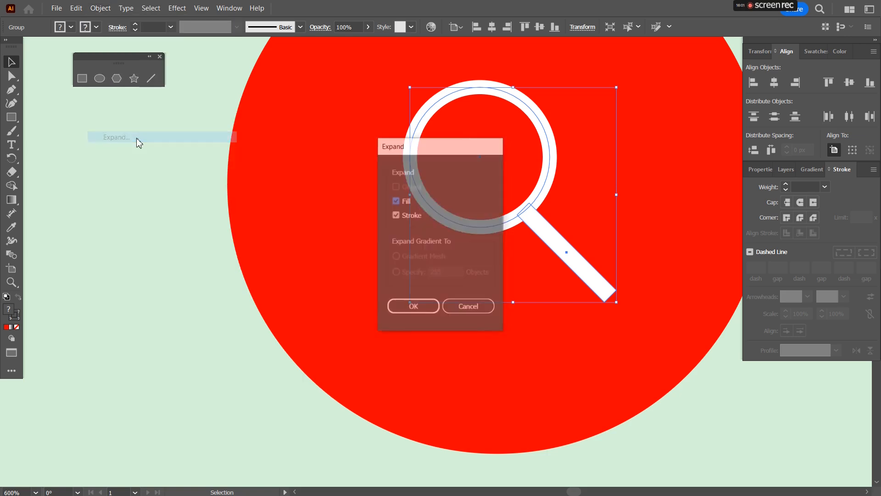
click(423, 306)
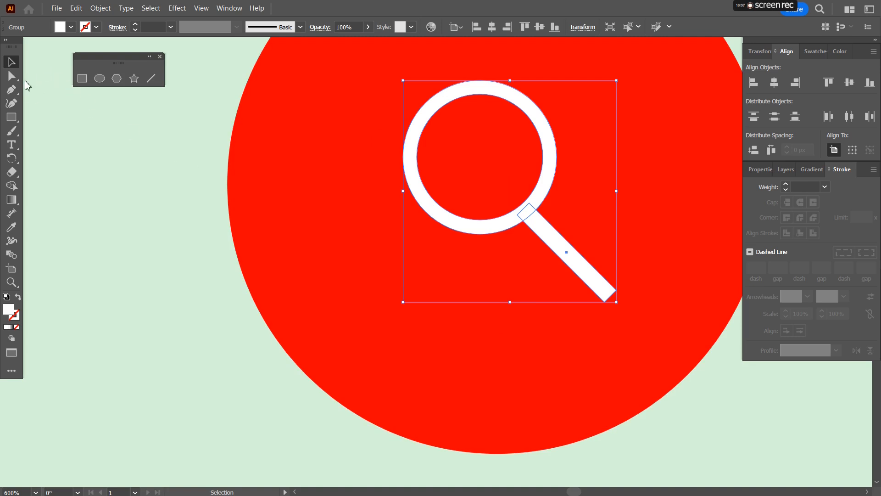
Step: Merge the ring and handle into one shape with the Shape Builder tool
click(11, 186)
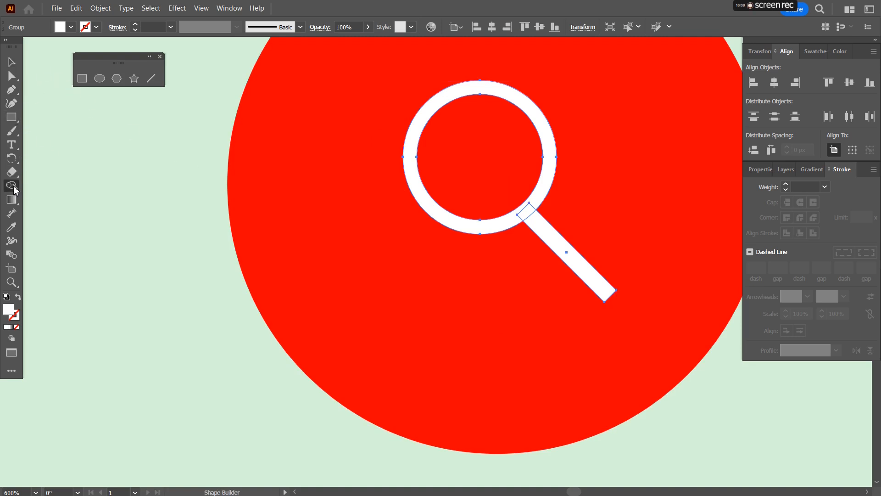
mouse_move(535, 229)
mouse_down()
mouse_move(527, 210)
mouse_move(535, 199)
mouse_up()
click(11, 62)
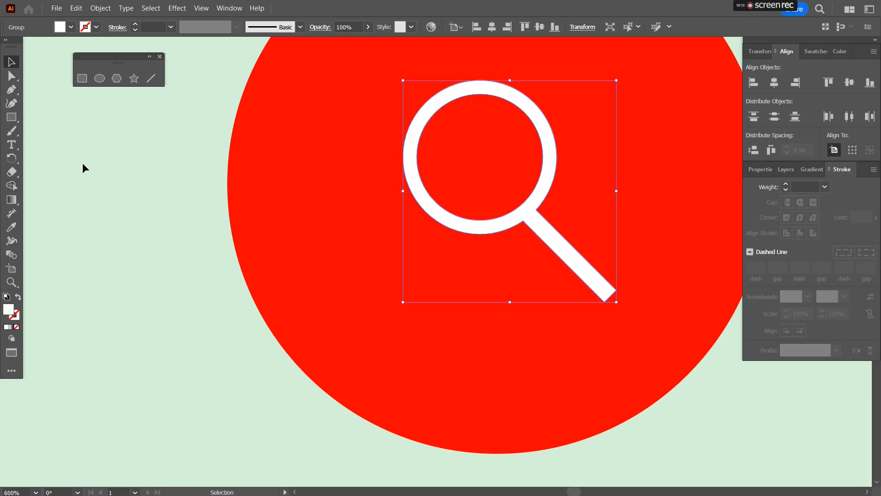
Step: Draw a shadow polygon with the Pen tool from the ring's lower-left edge diagonally down along the handle past the circle
click(12, 92)
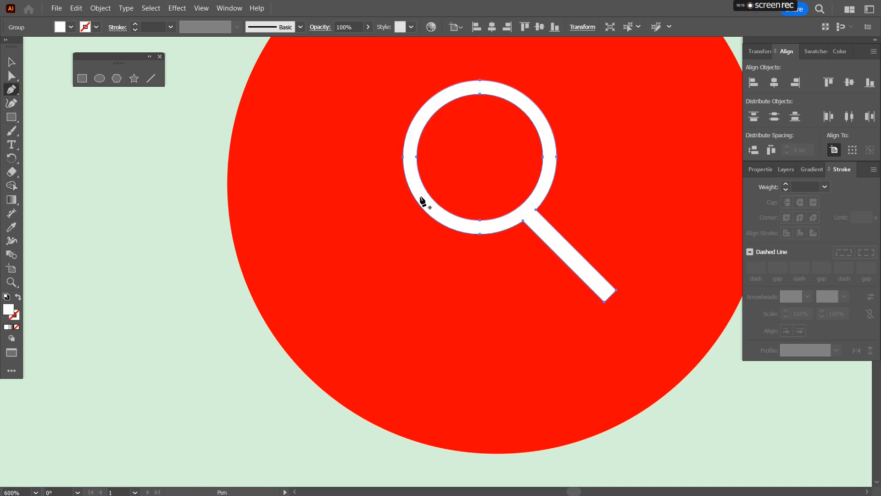
drag(420, 190, 420, 209)
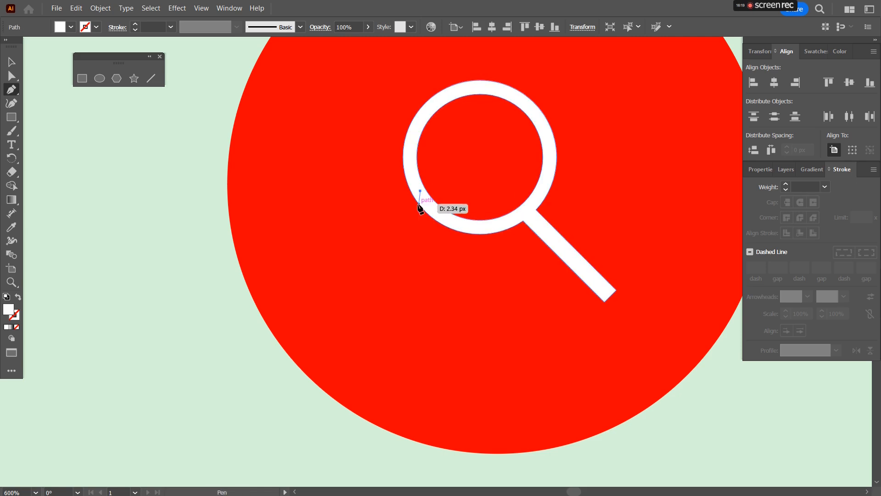
click(419, 204)
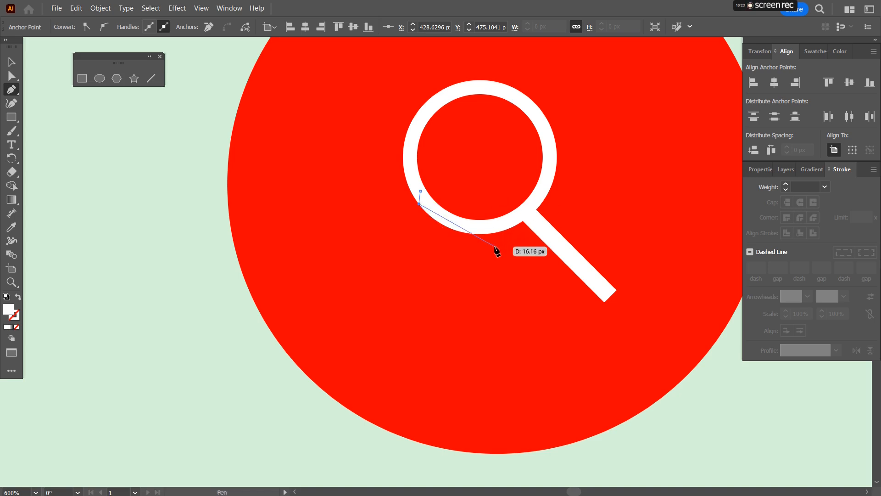
scroll(497, 250, up, 2)
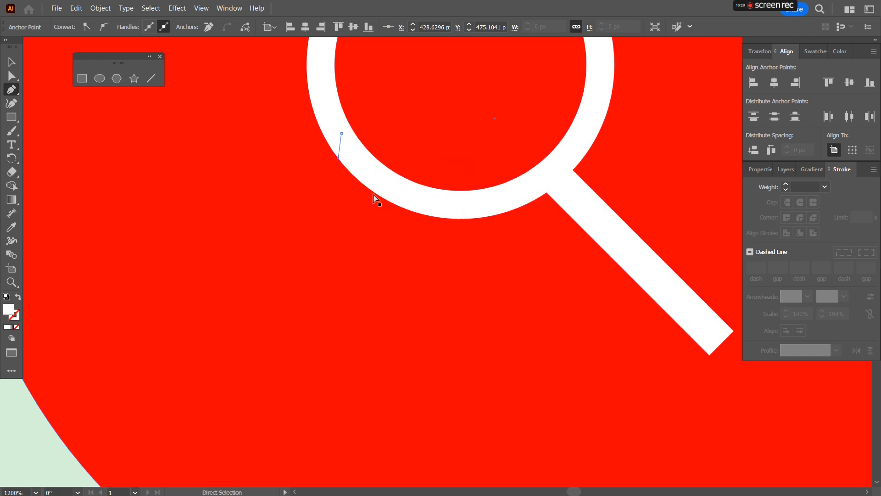
key(ctrl+z)
click(350, 172)
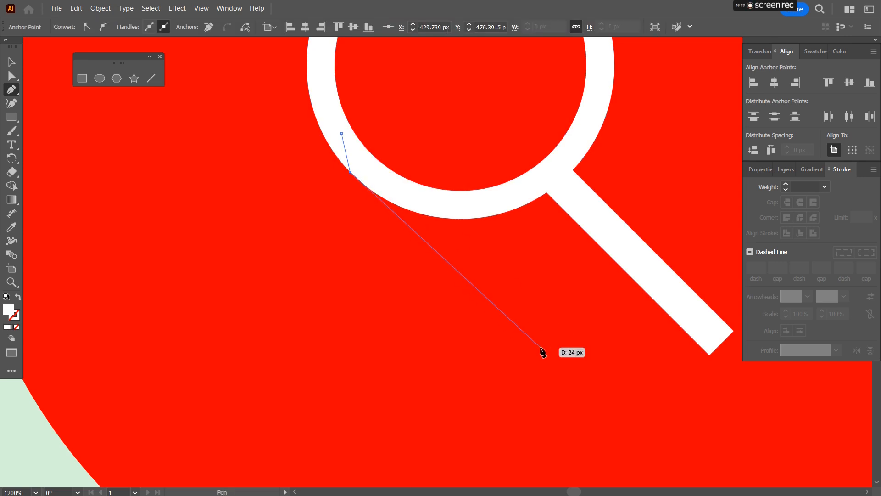
scroll(543, 352, down, 4)
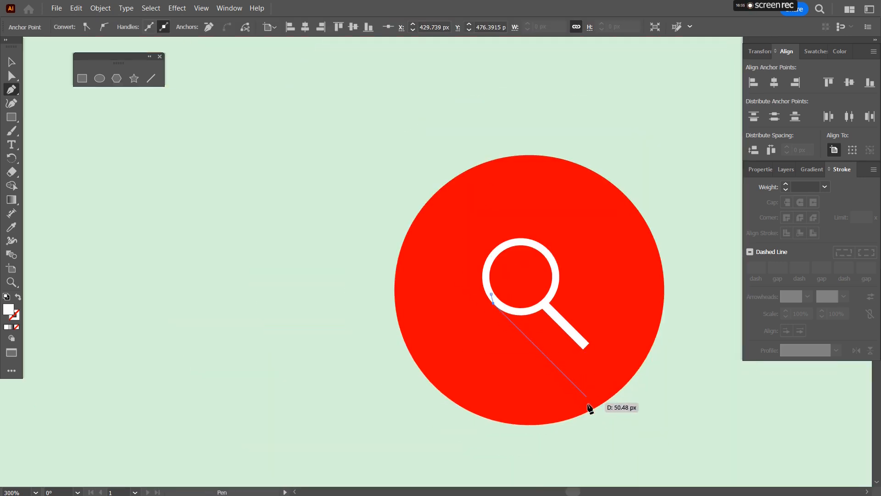
click(613, 423)
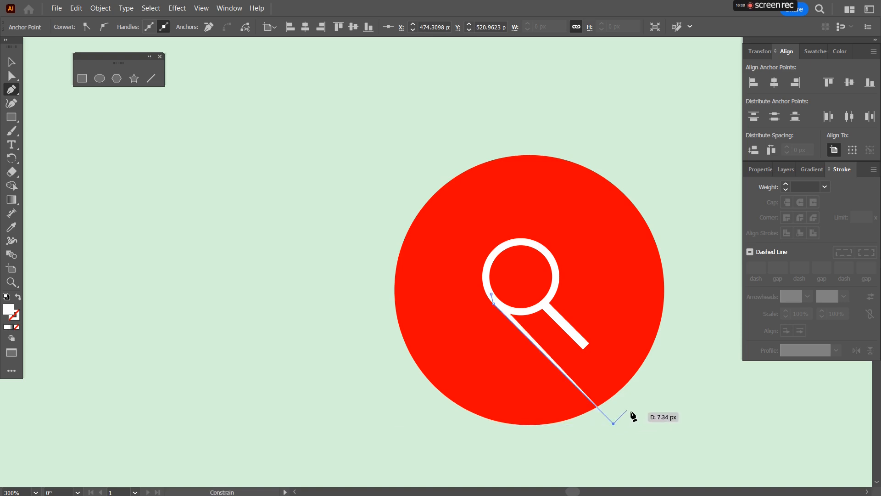
click(628, 386)
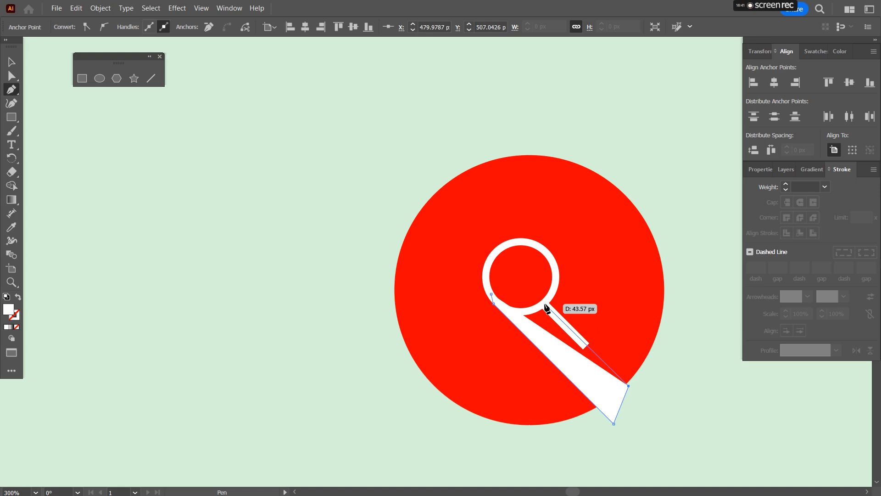
click(546, 308)
scroll(545, 307, up, 2)
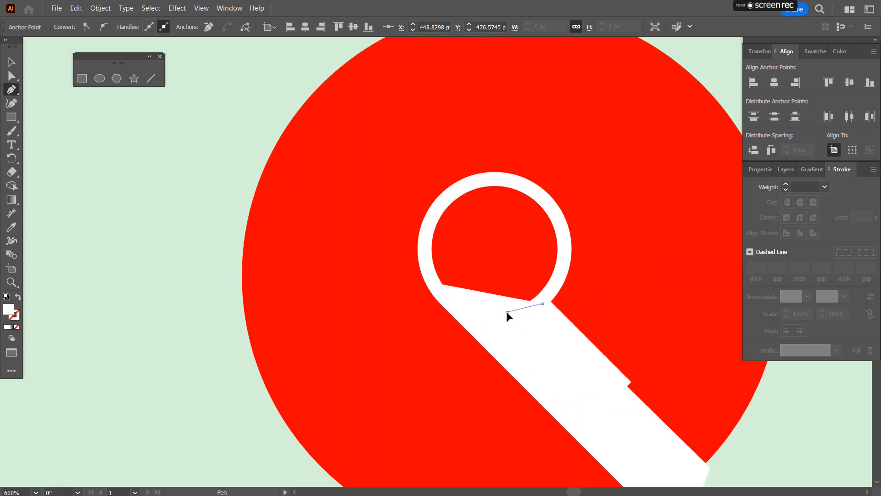
click(457, 303)
click(435, 282)
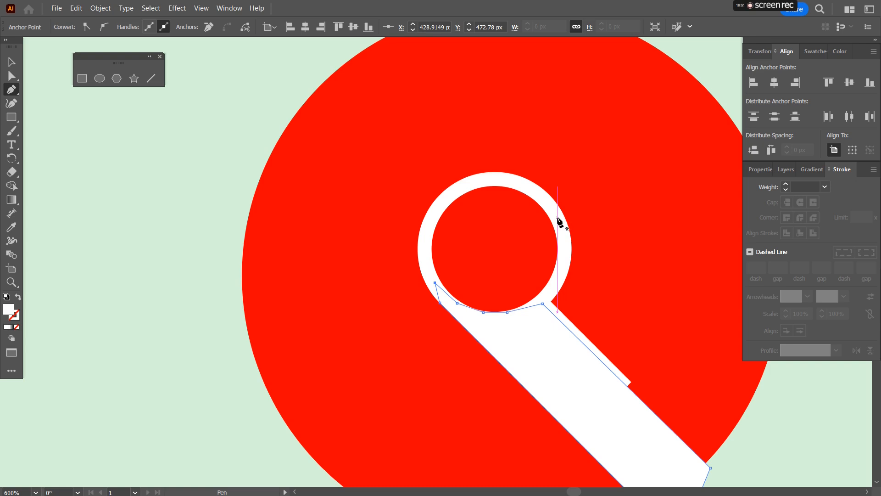
drag(555, 212, 558, 207)
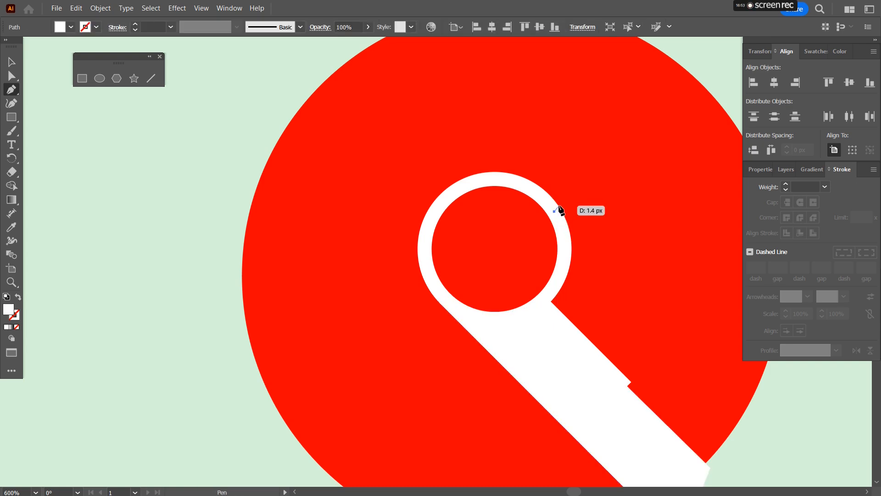
scroll(560, 209, up, 3)
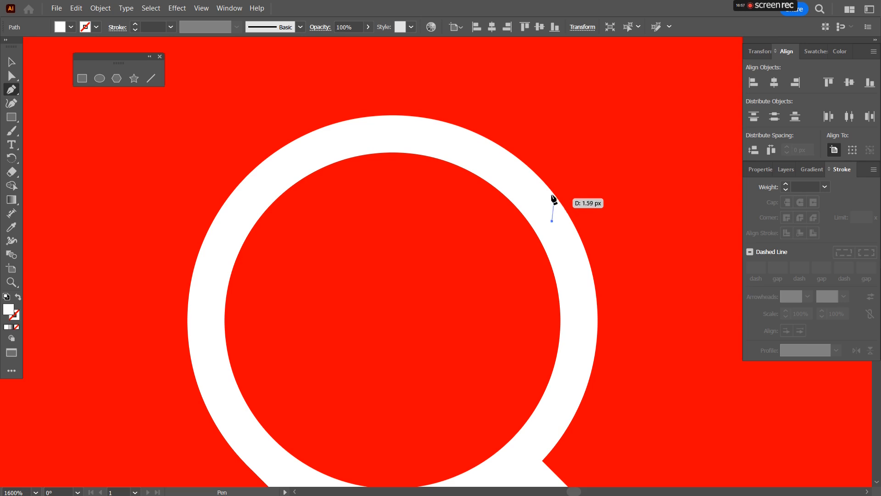
click(527, 166)
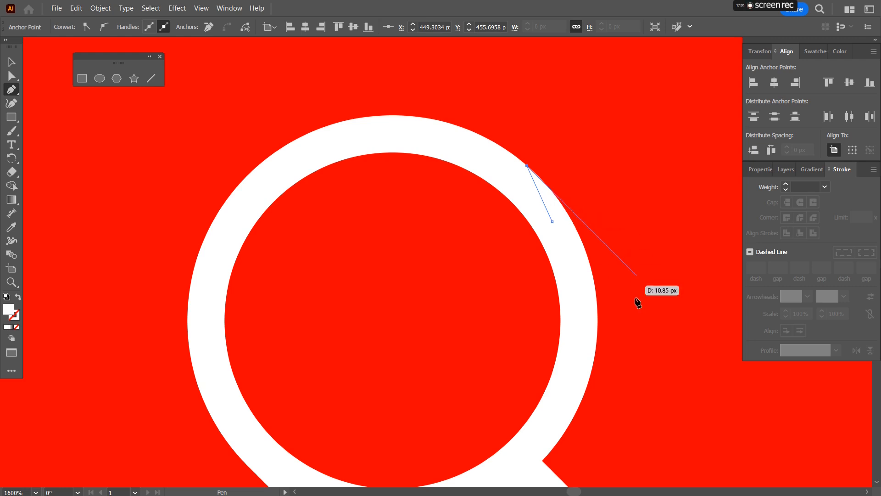
scroll(654, 315, down, 3)
drag(659, 323, 434, 160)
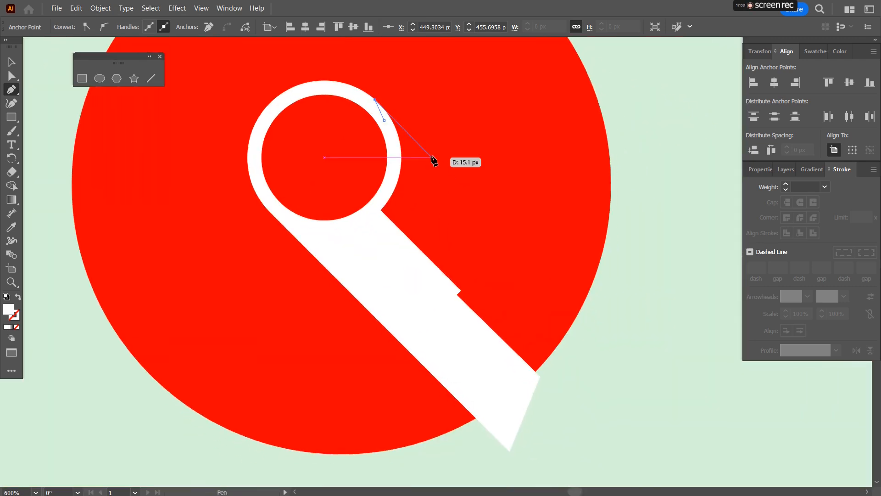
click(628, 353)
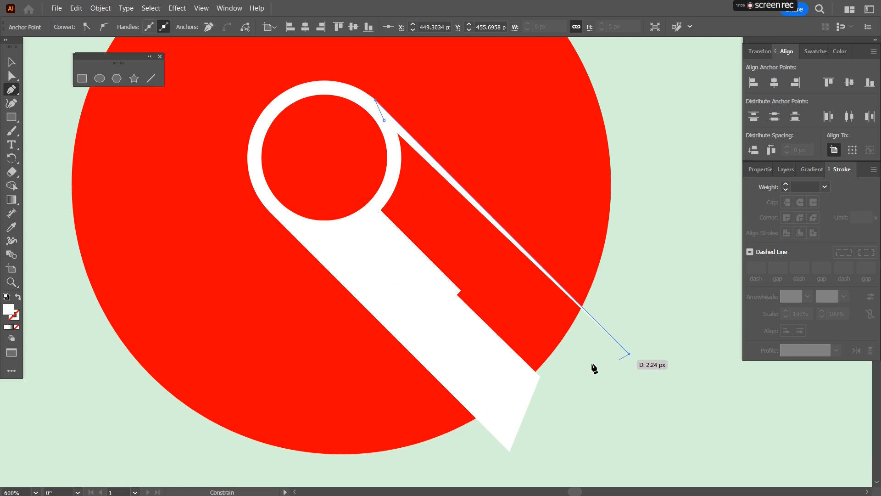
click(540, 377)
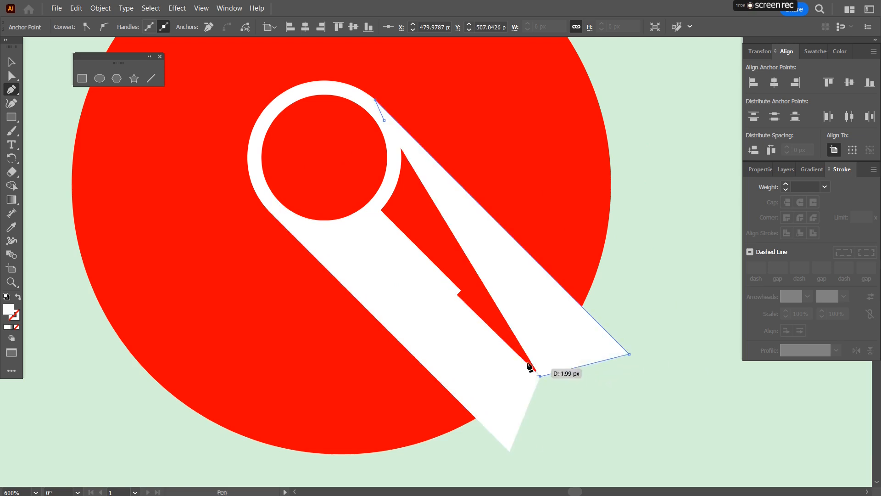
click(459, 295)
key(ctrl+z)
key(ctrl+z)
key(ctrl+z)
ctrl+click(379, 251)
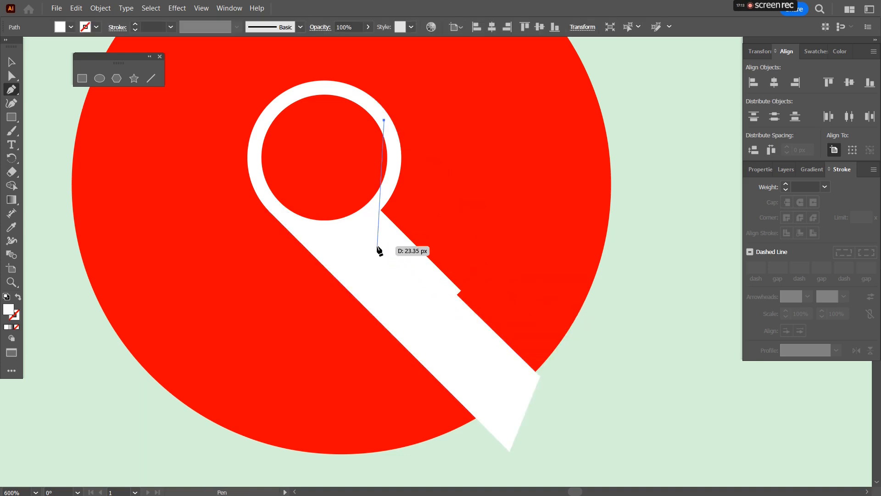
Step: Fill the first shadow shape with a tan swatch
click(11, 61)
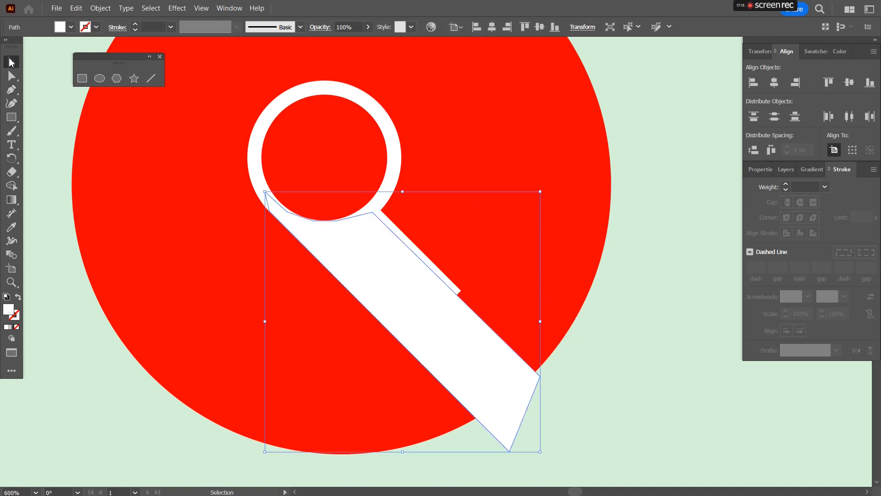
click(812, 52)
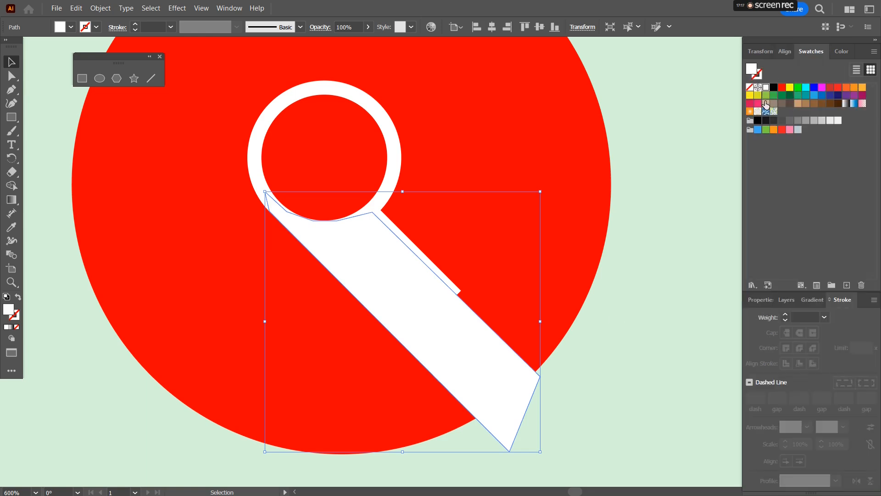
click(766, 103)
Step: Draw a second closed shadow polygon from the ring's upper-right edge diagonally down to the first shadow's end
click(12, 89)
click(386, 120)
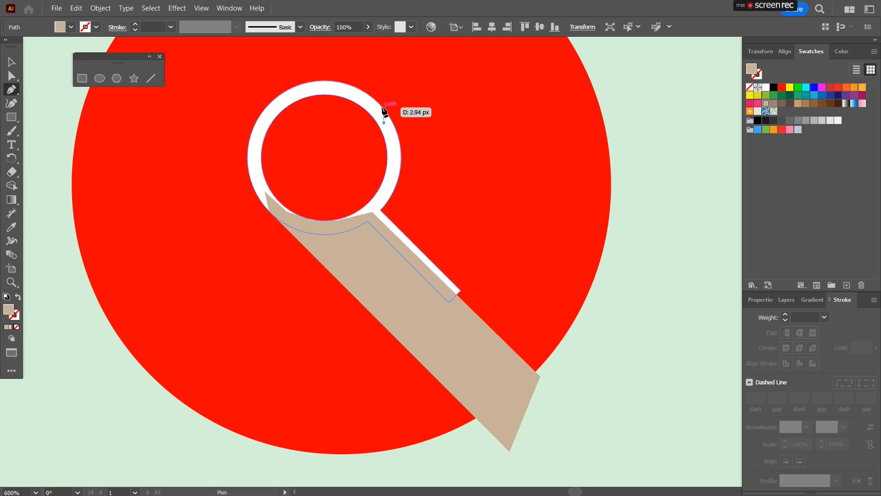
click(383, 107)
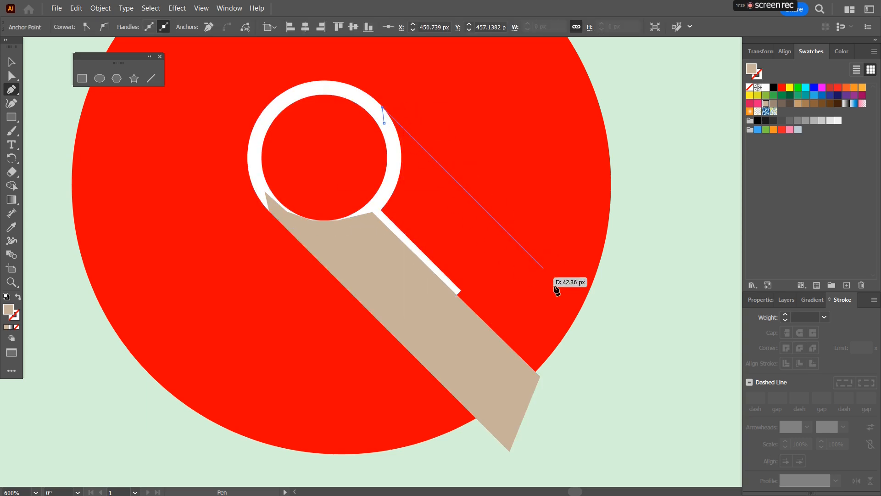
click(610, 335)
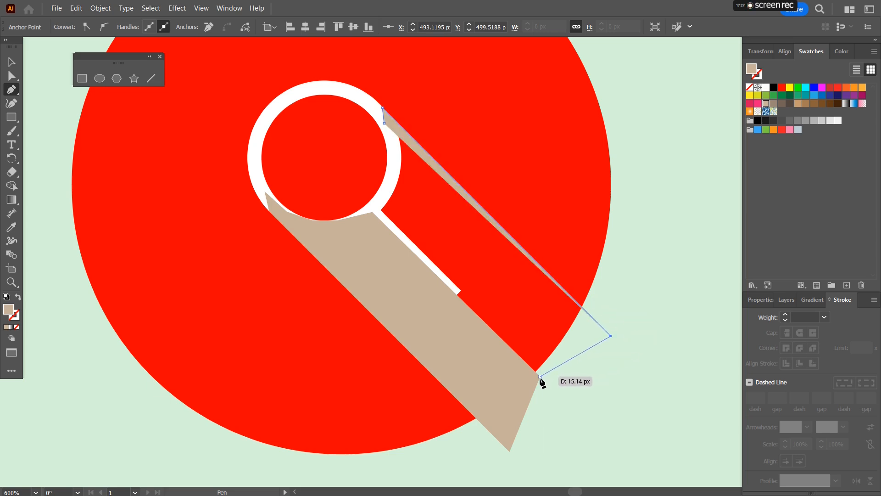
click(540, 376)
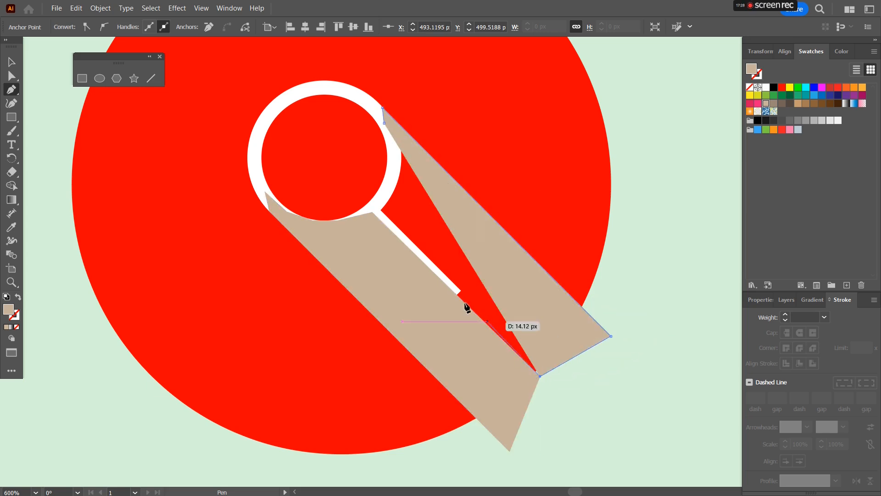
click(371, 213)
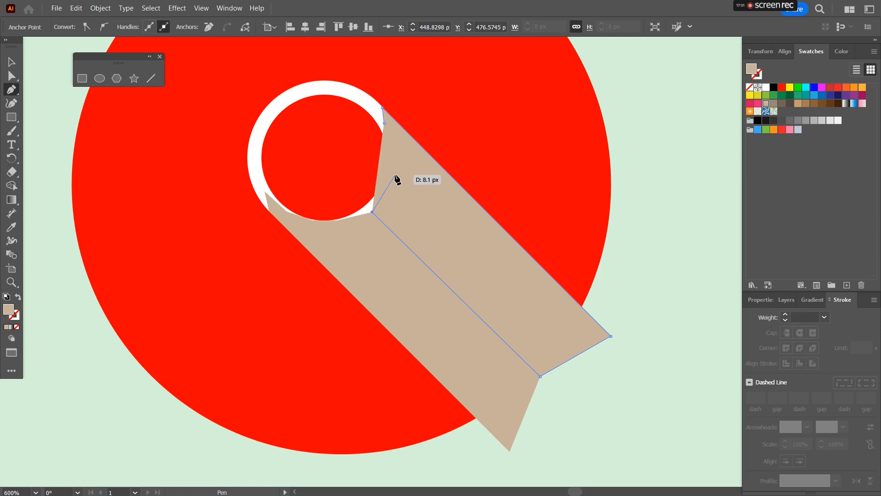
click(394, 174)
click(384, 124)
Step: Merge the two shadow shapes into one with the Shape Builder tool
click(12, 62)
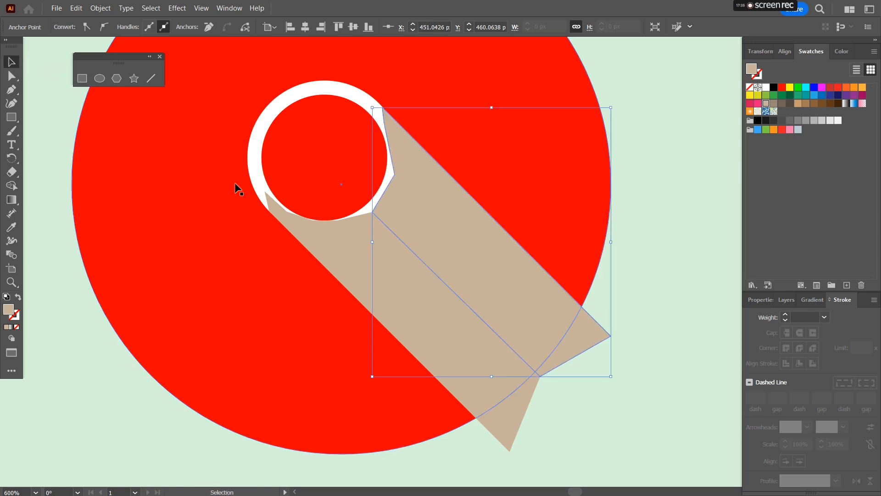
shift+click(326, 240)
click(11, 186)
drag(389, 299, 477, 246)
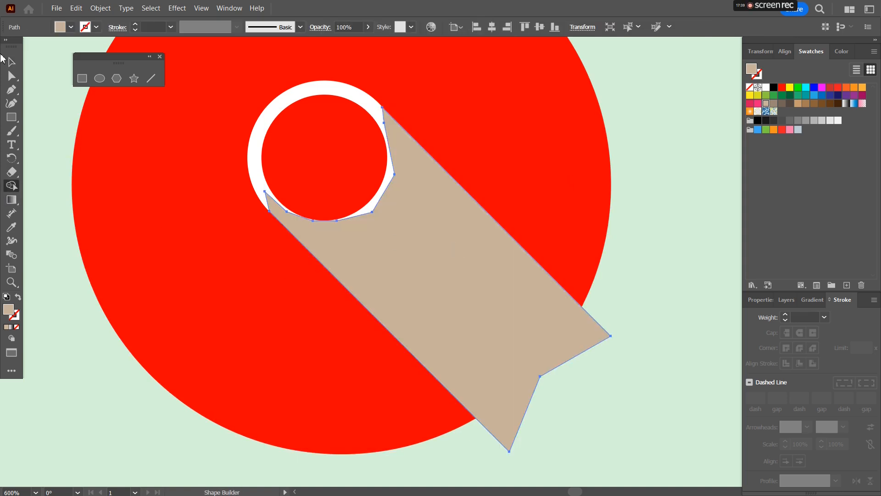
Step: Select the shadow with the red circle and remove the shadow part outside the circle using Shape Builder
click(11, 62)
shift+click(523, 63)
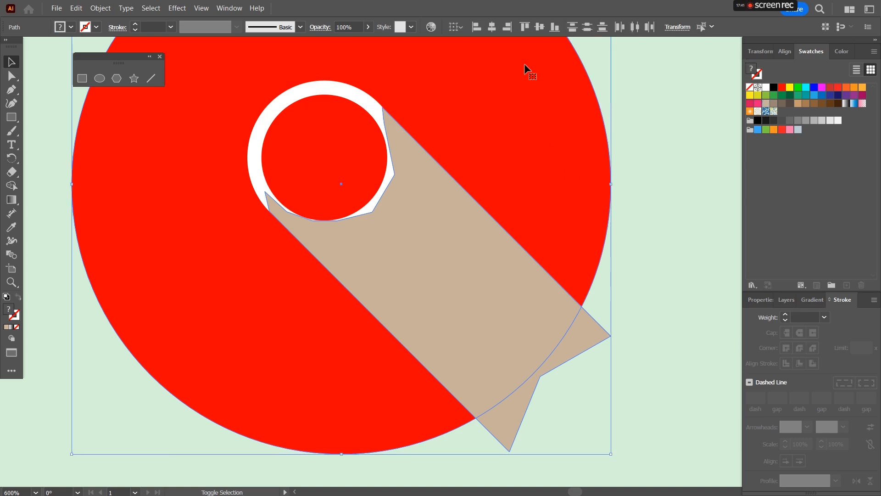
click(11, 186)
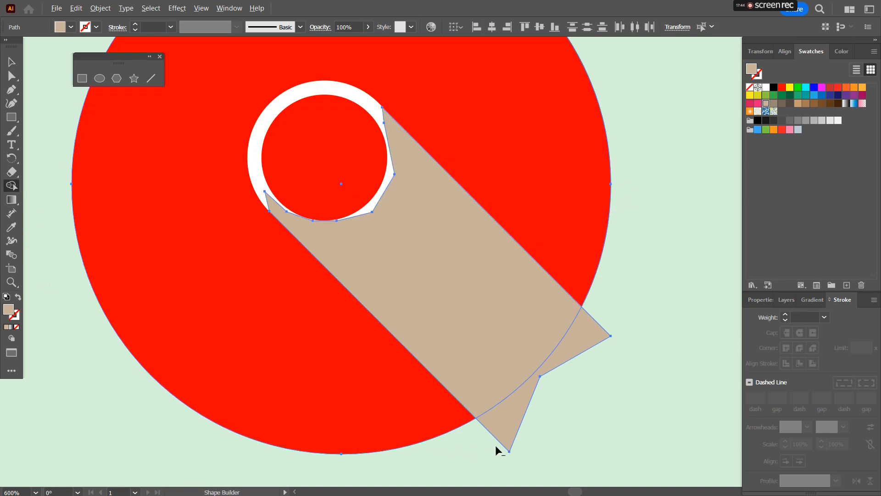
alt+click(552, 386)
Step: Send the shadow shape backward behind the magnifying glass
click(12, 61)
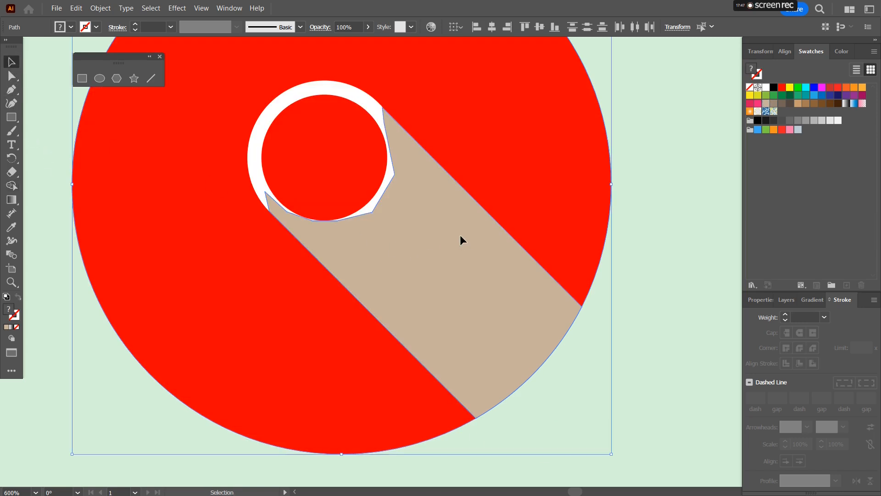
key(a)
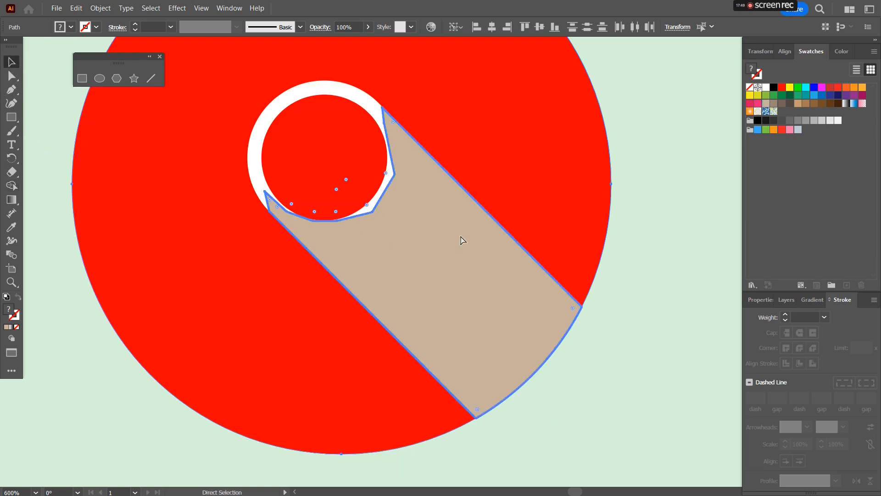
key(ctrl+[)
key(v)
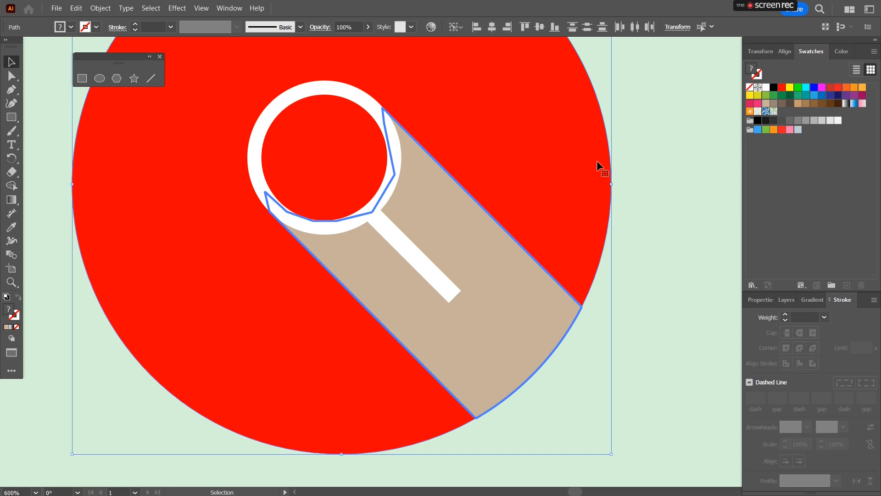
Step: Fill the long shadow shape with black
click(773, 87)
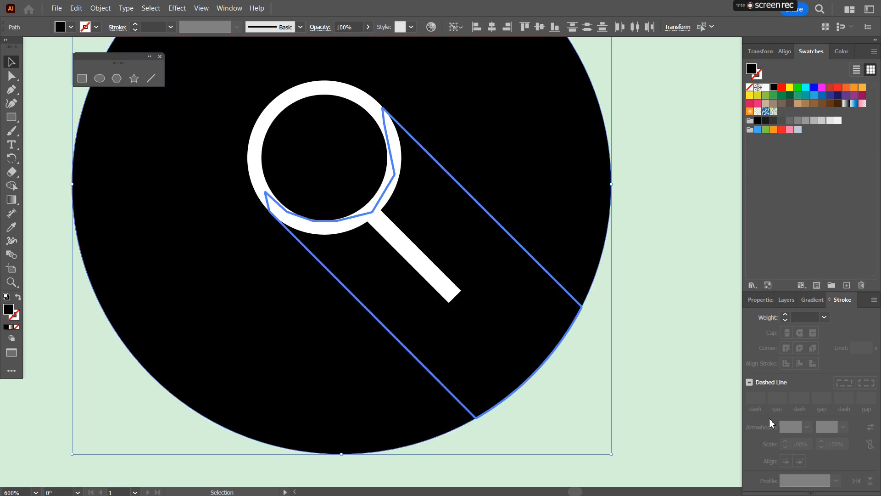
key(ctrl+z)
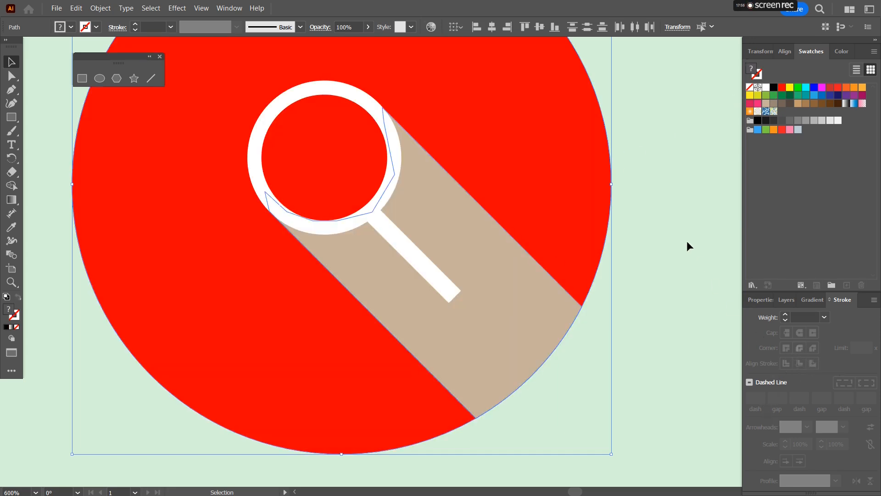
click(483, 273)
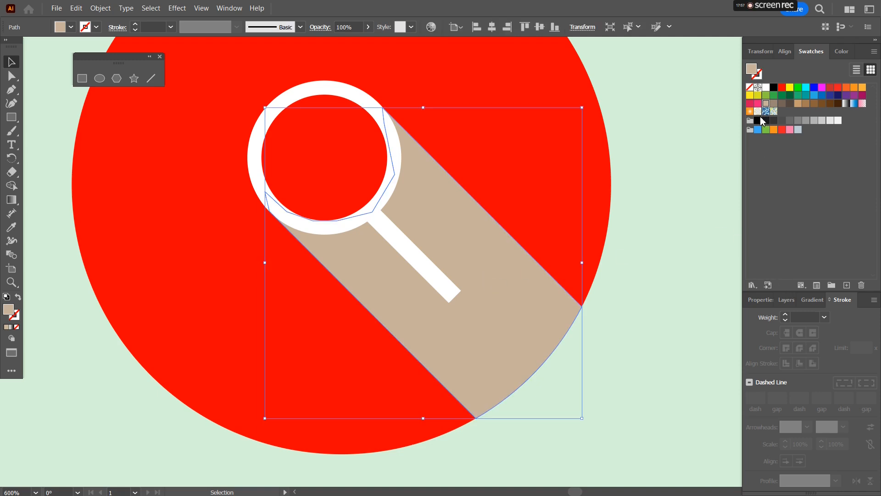
click(773, 87)
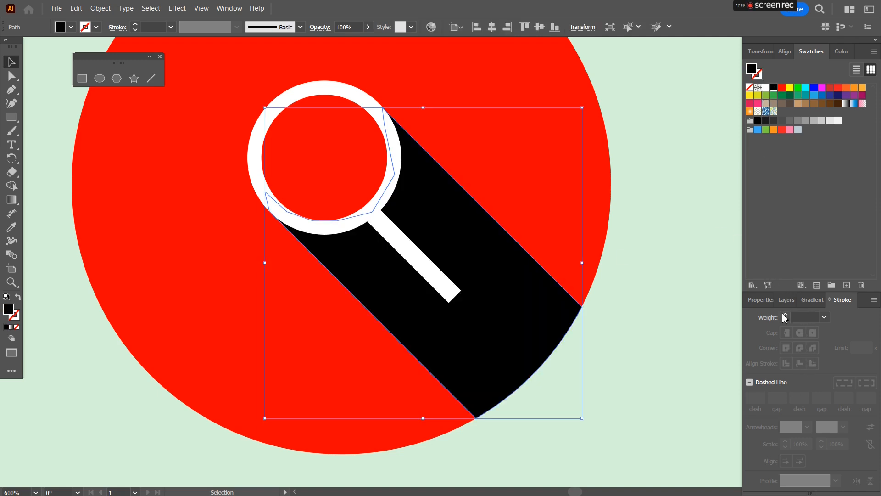
Step: Set the long shadow's opacity to 20%
click(760, 299)
click(806, 414)
text(20)
key(Return)
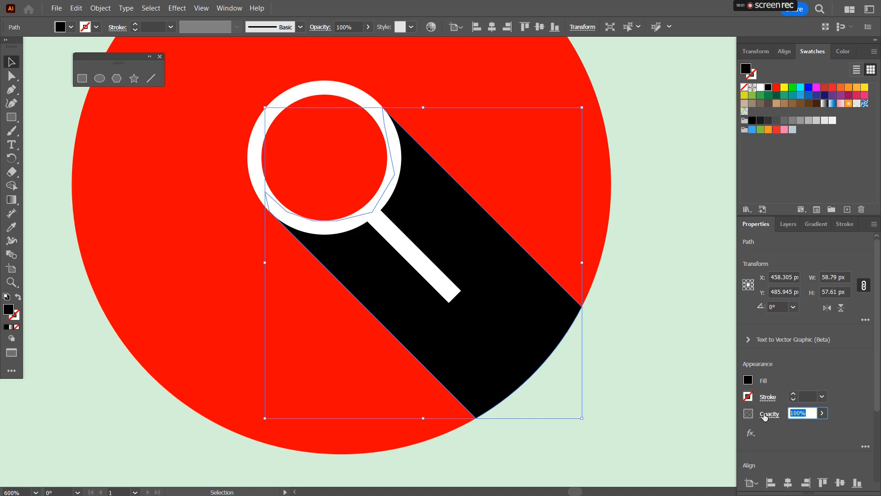
click(689, 225)
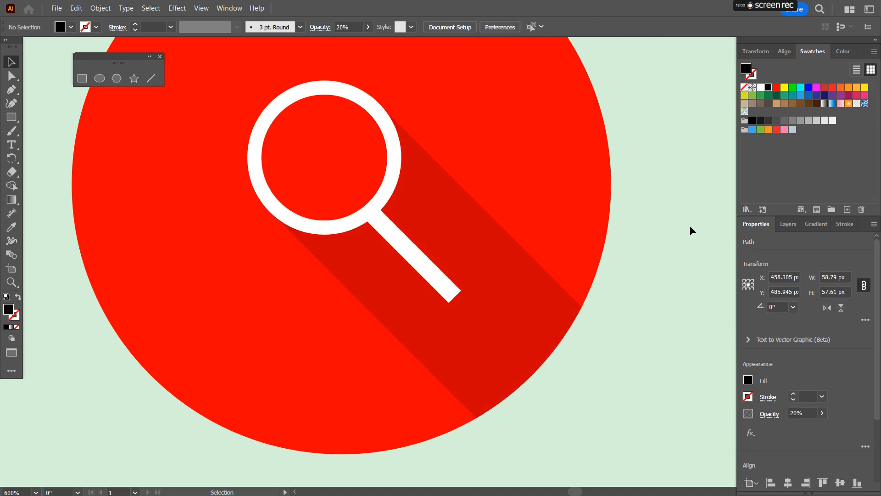
Step: Group the search icon's circle, glyph and shadow, and move the group into the row beside the envelope icon
scroll(689, 224, down, 4)
drag(691, 258, 532, 321)
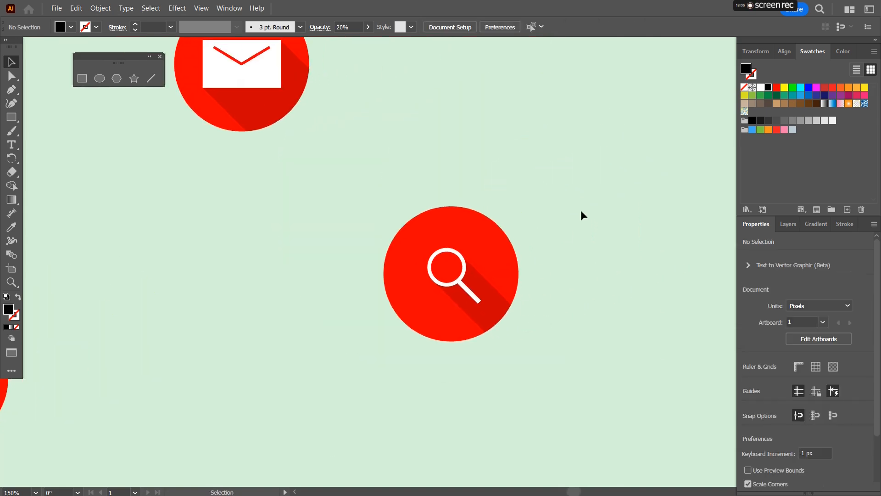
scroll(596, 205, down, 3)
drag(596, 205, 485, 296)
drag(403, 275, 475, 354)
key(ctrl+g)
drag(453, 305, 443, 216)
drag(621, 264, 477, 309)
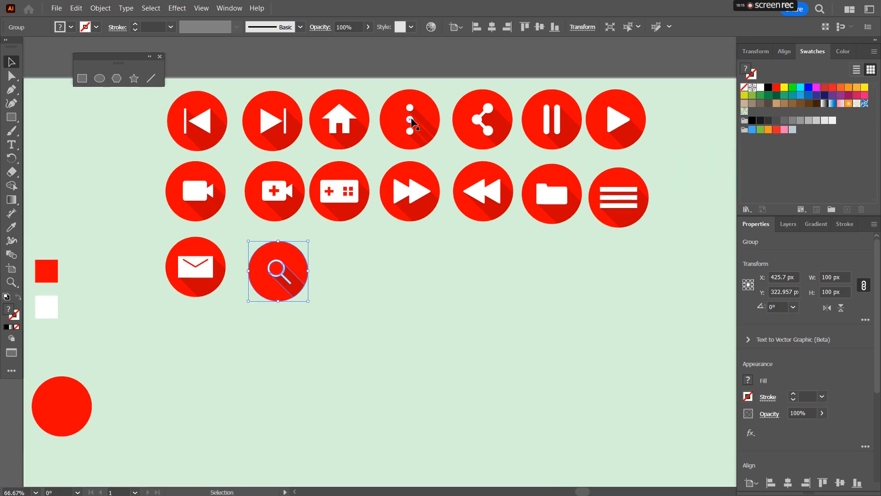
click(520, 323)
Step: Hide the panels and zoom in to review the completed set of icons
drag(117, 56, 70, 82)
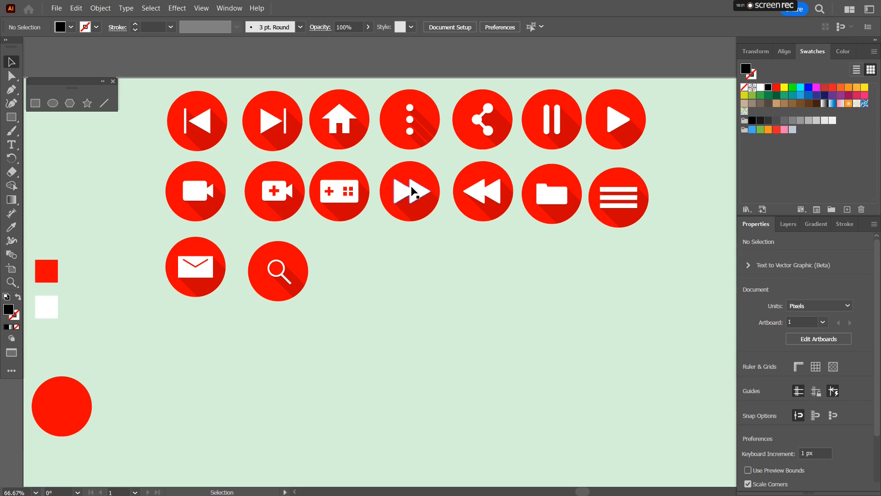
key(Tab)
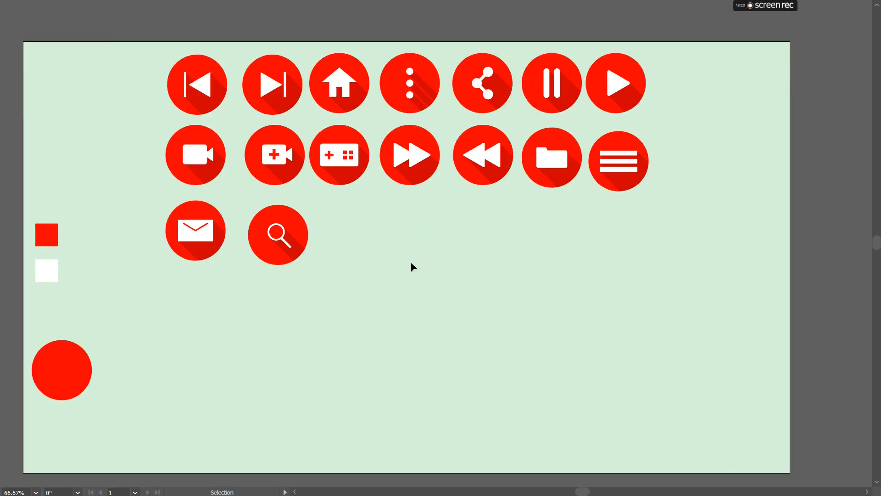
click(36, 490)
click(41, 483)
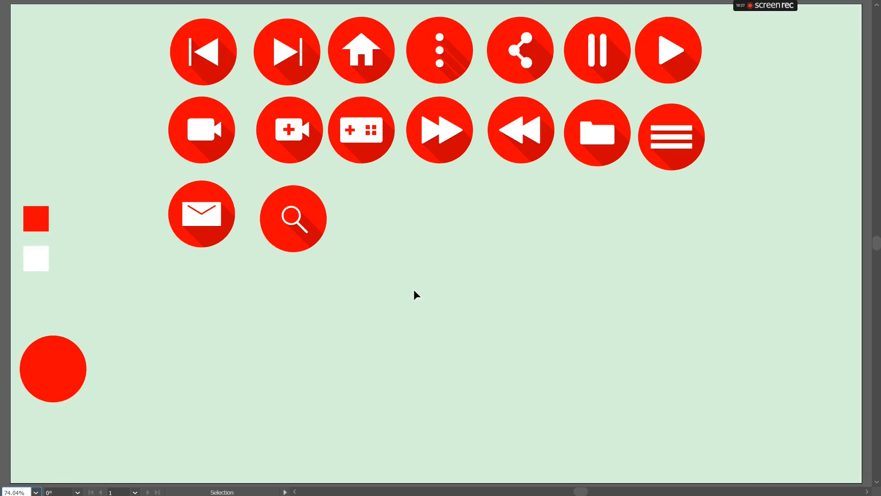